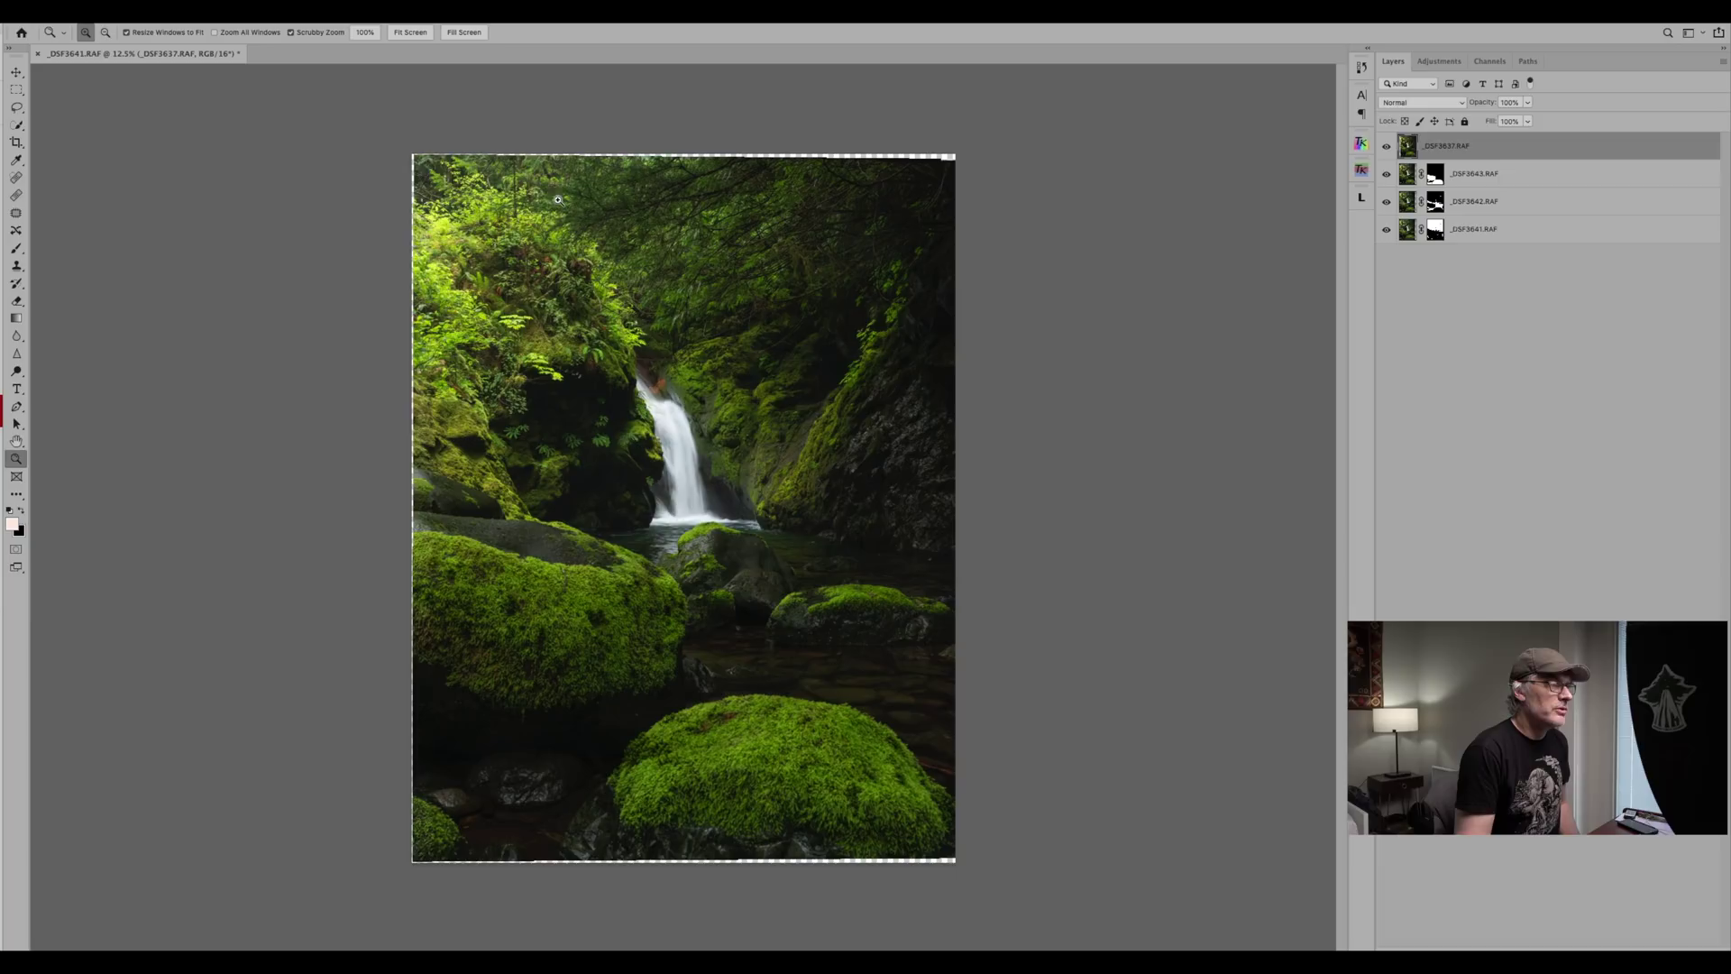
Zoom in on the dark rock face and hide the top _DSF3637.RAF layer.
left_click(539, 361)
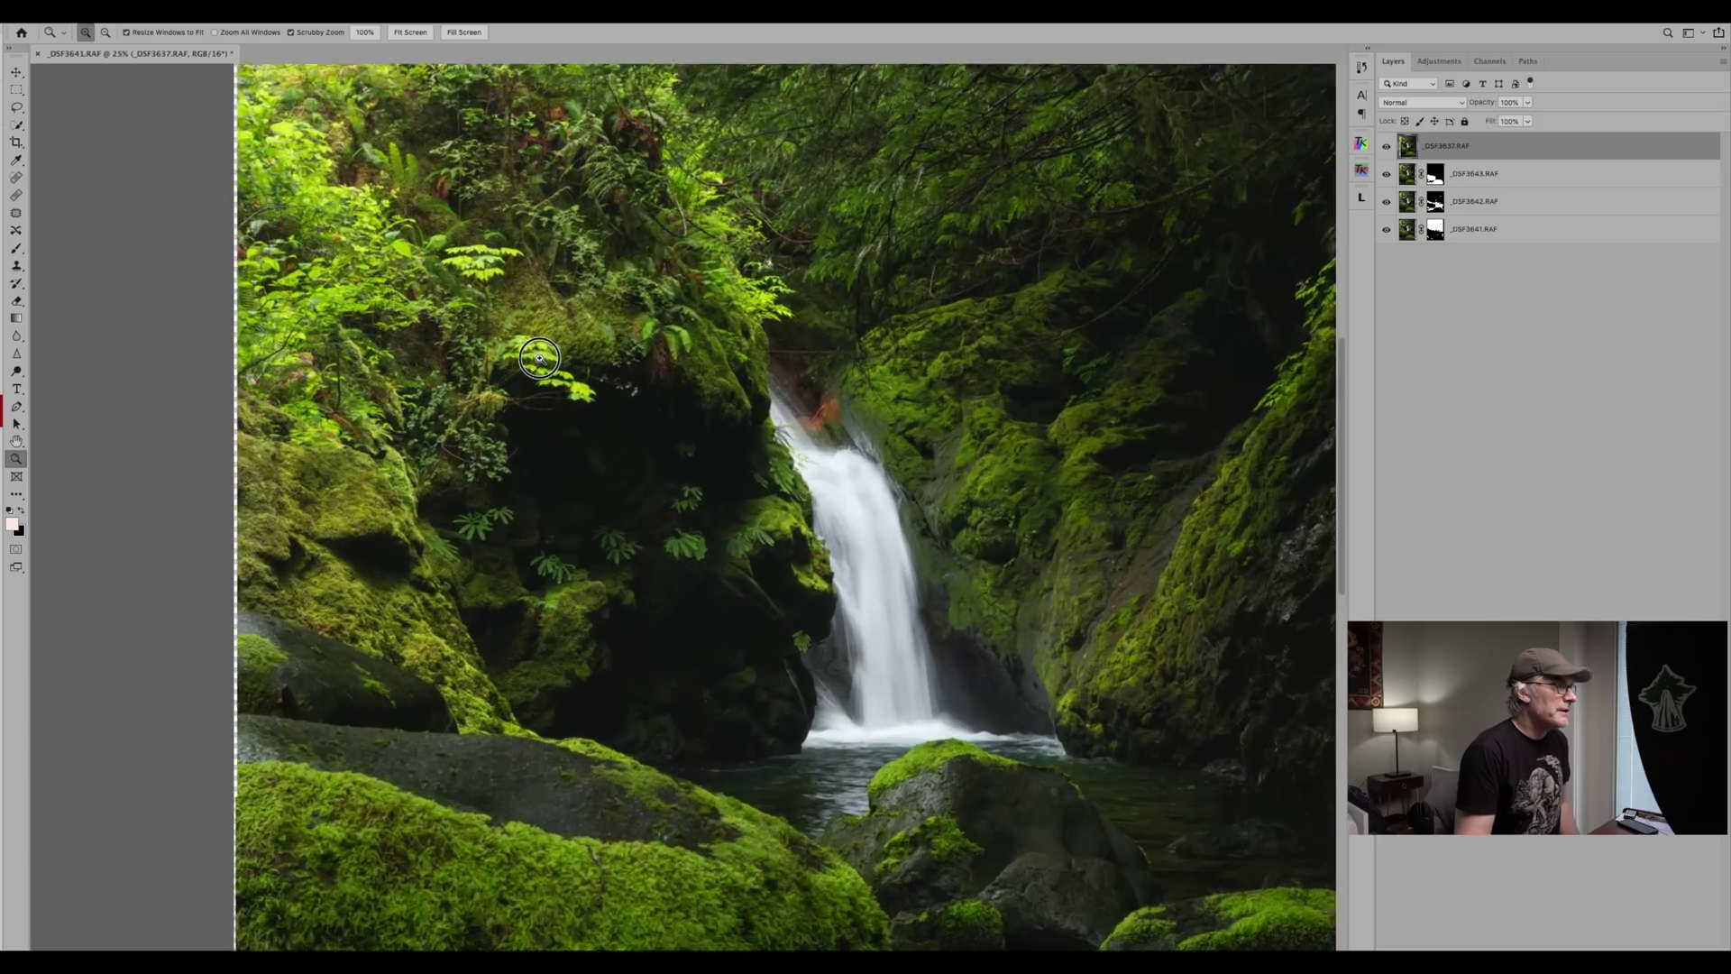
left_click_drag(539, 358, 542, 358)
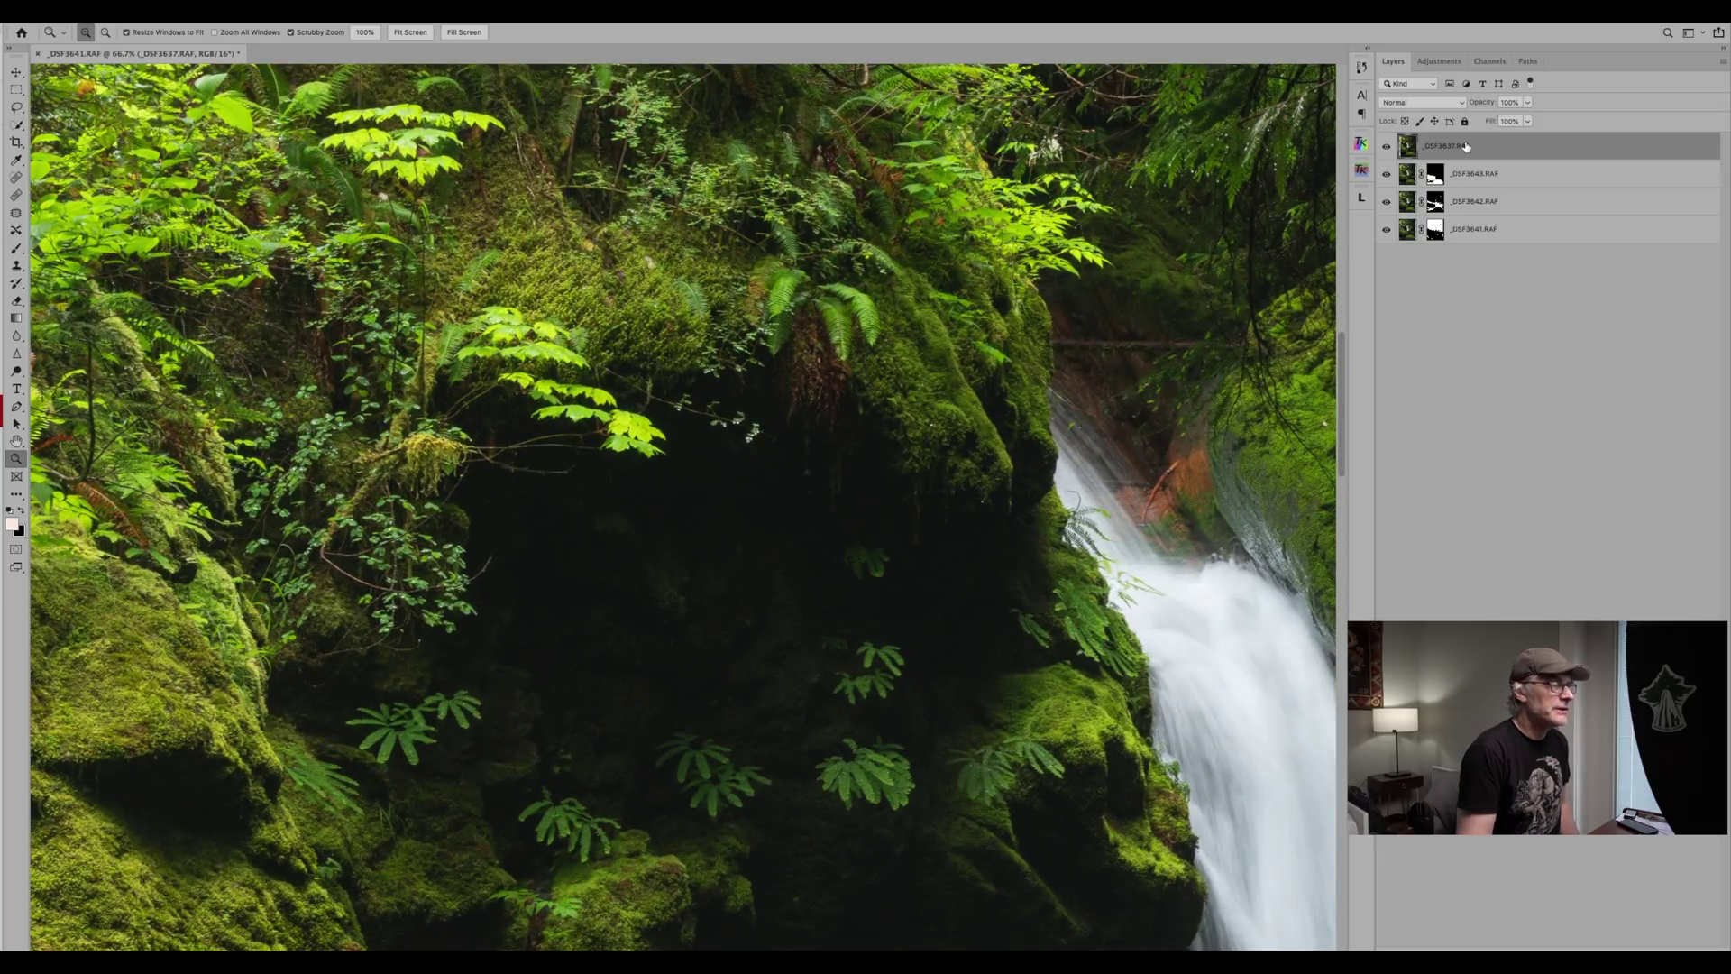
left_click(1388, 148)
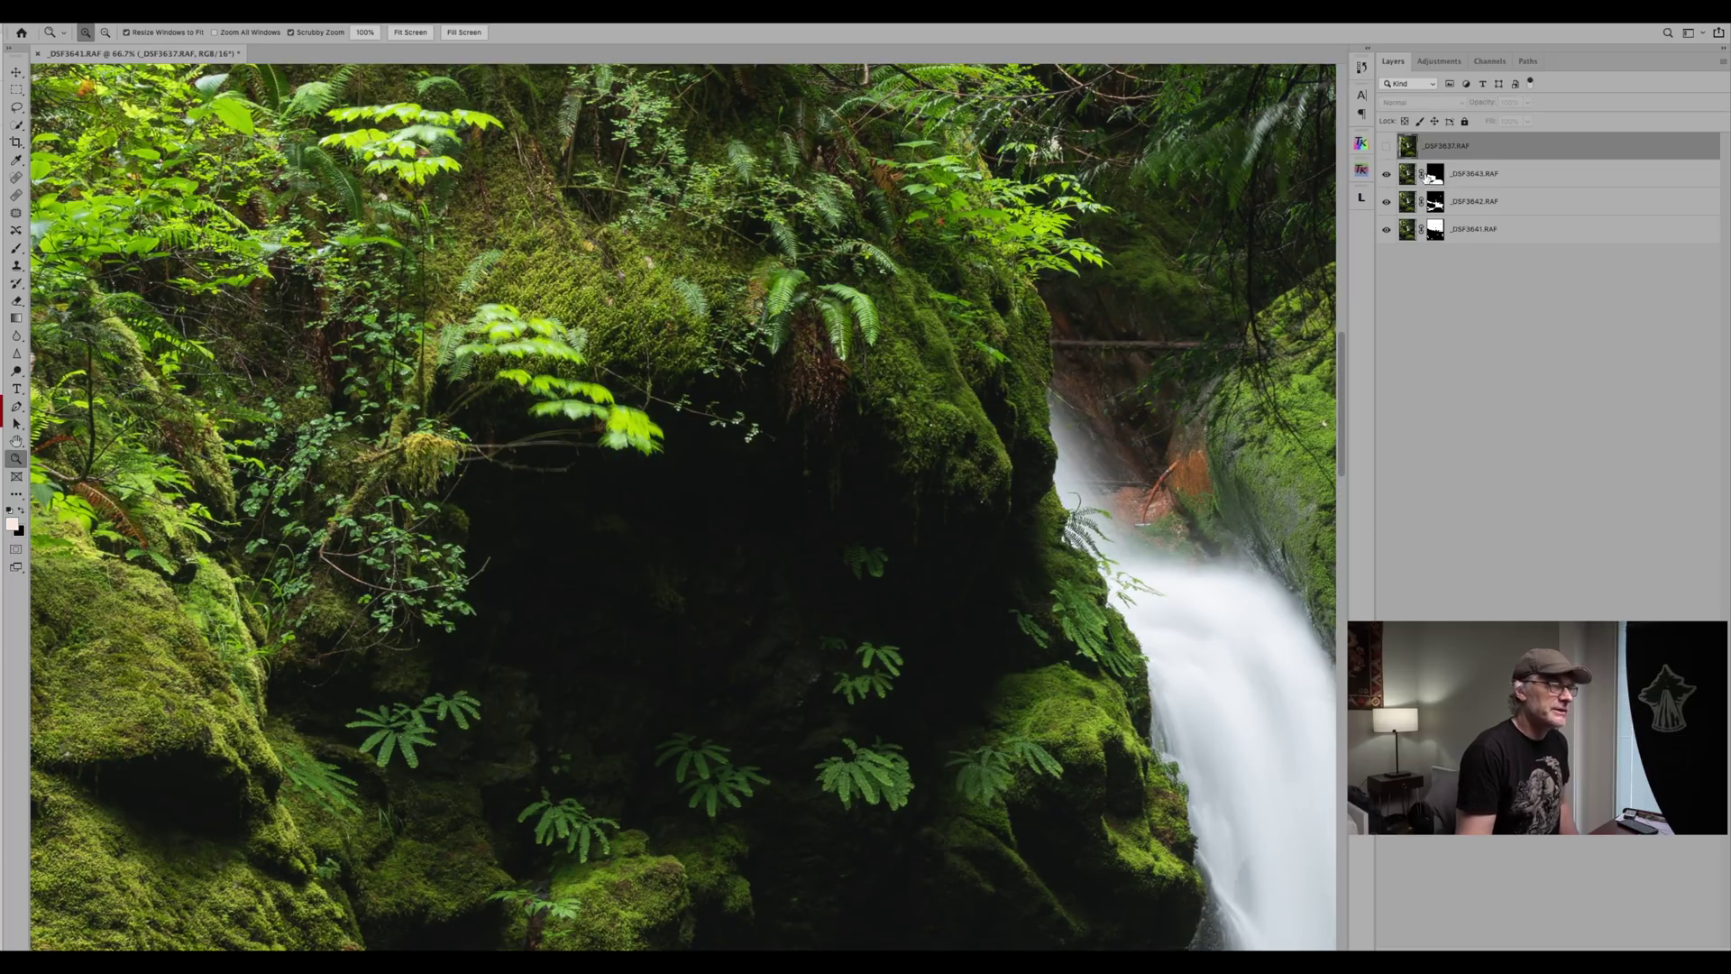
Toggle _DSF3643.RAF off and on to check how its mask fills the rock gaps.
left_click(1387, 174)
left_click(1388, 175)
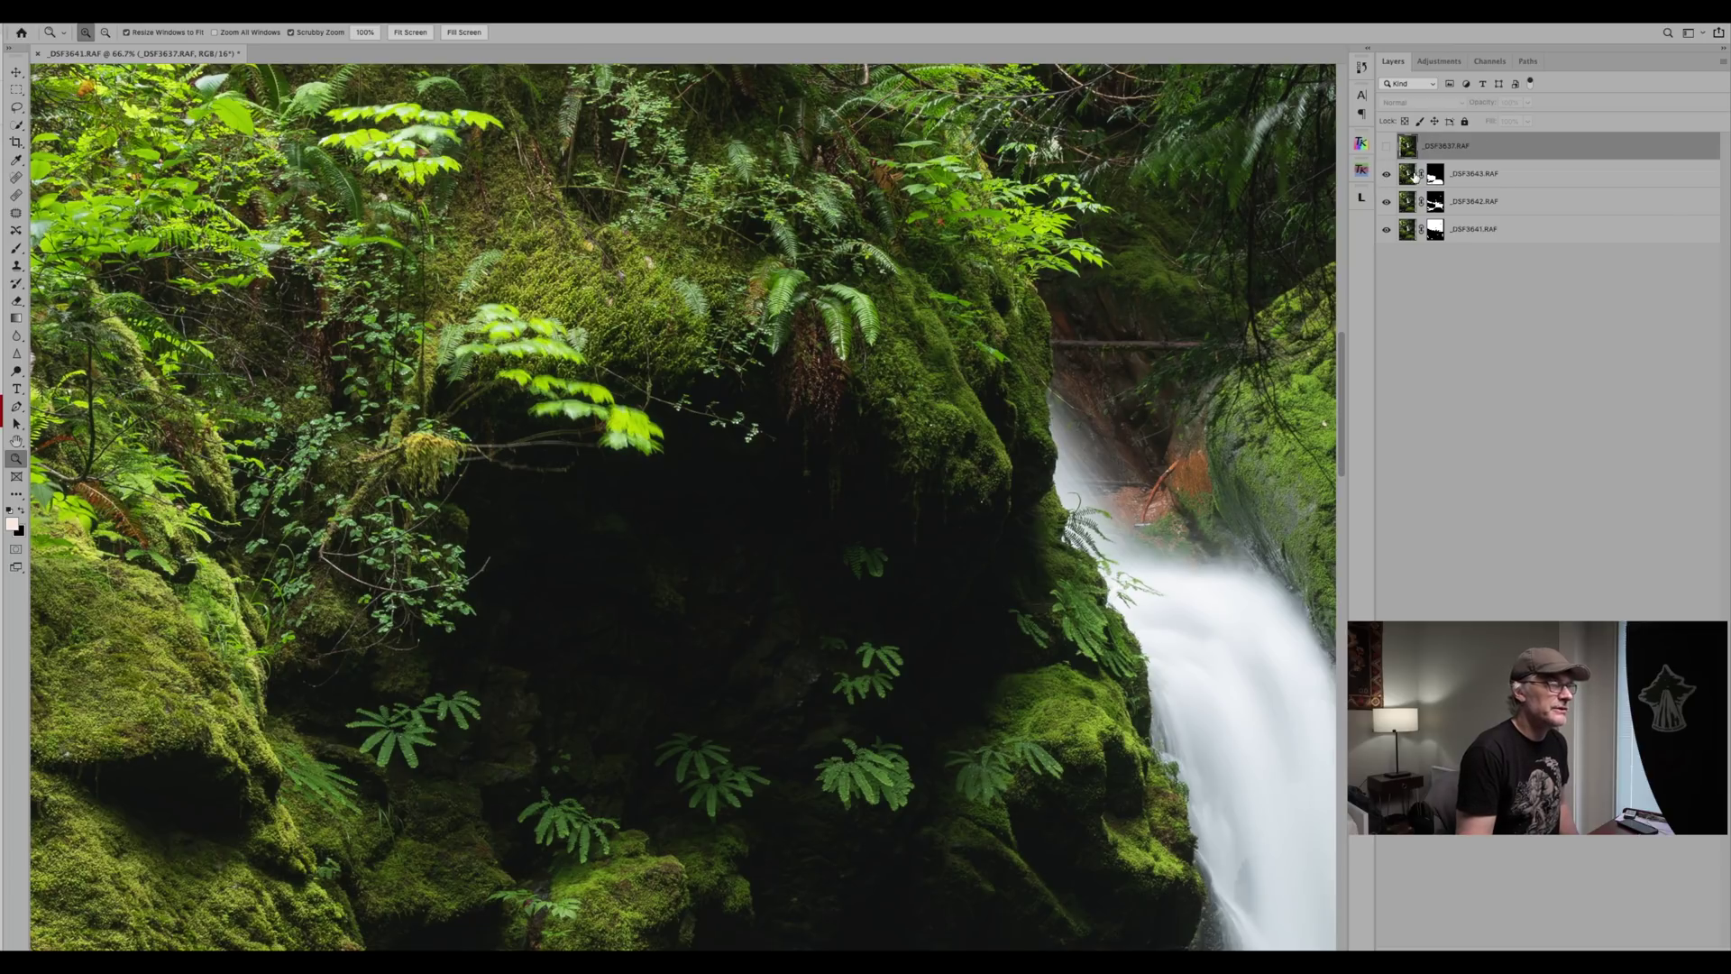
left_click(1388, 175)
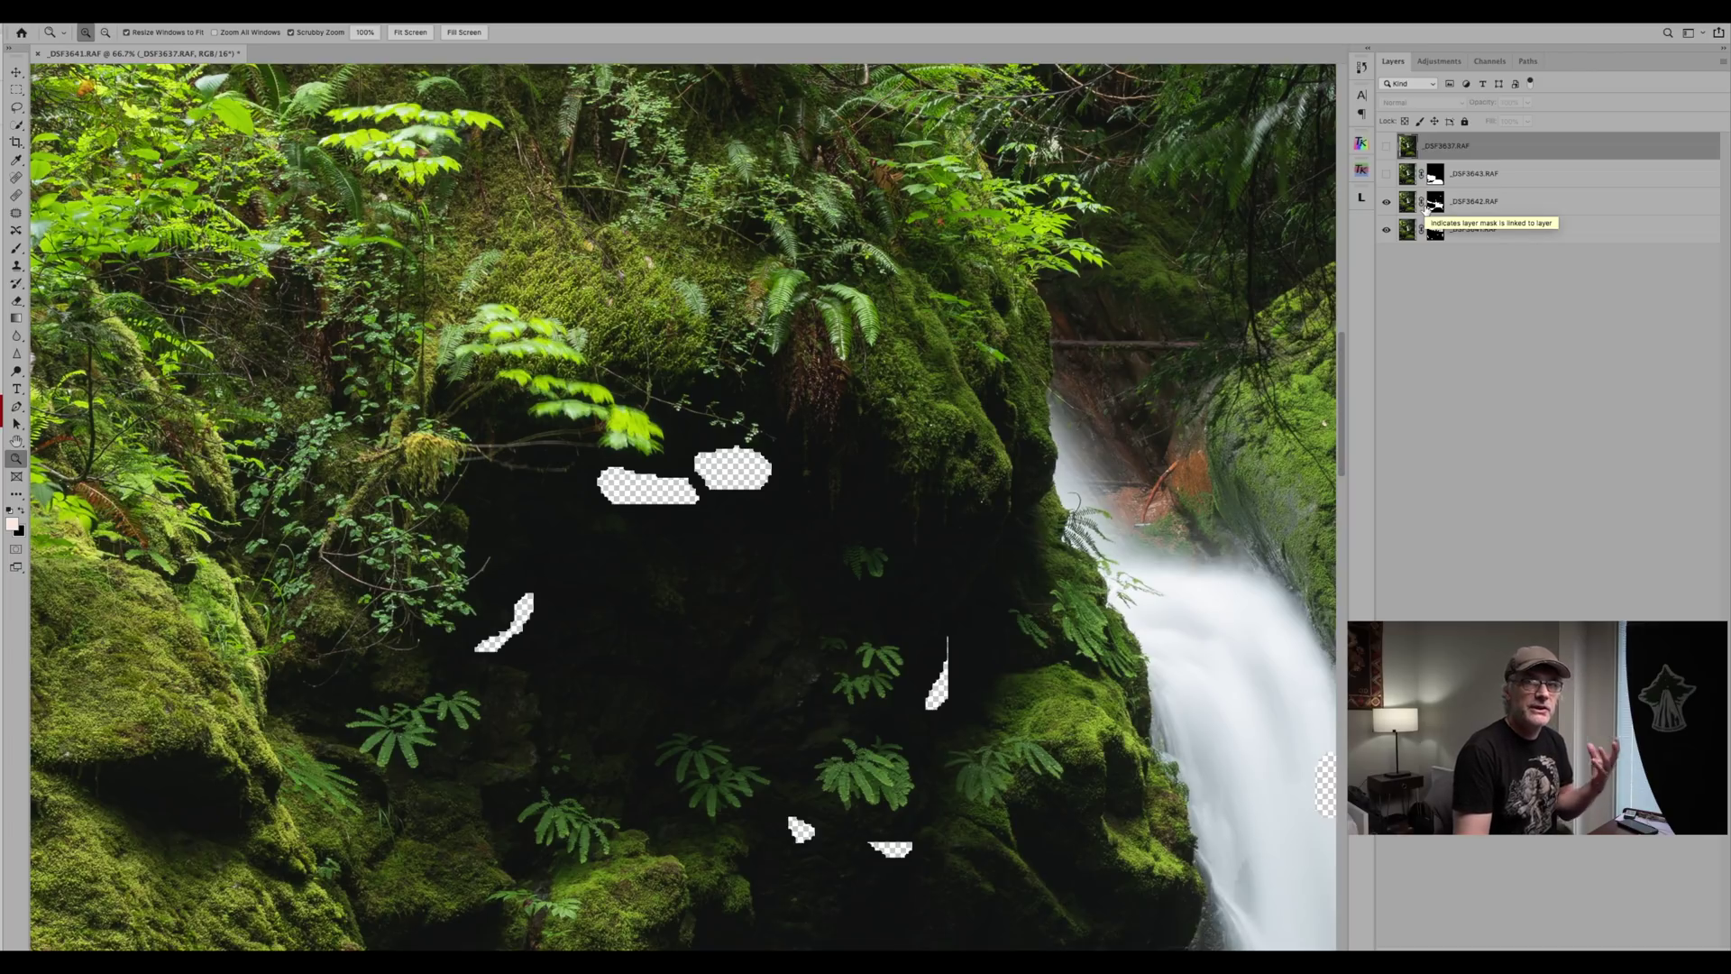
left_click(1388, 175)
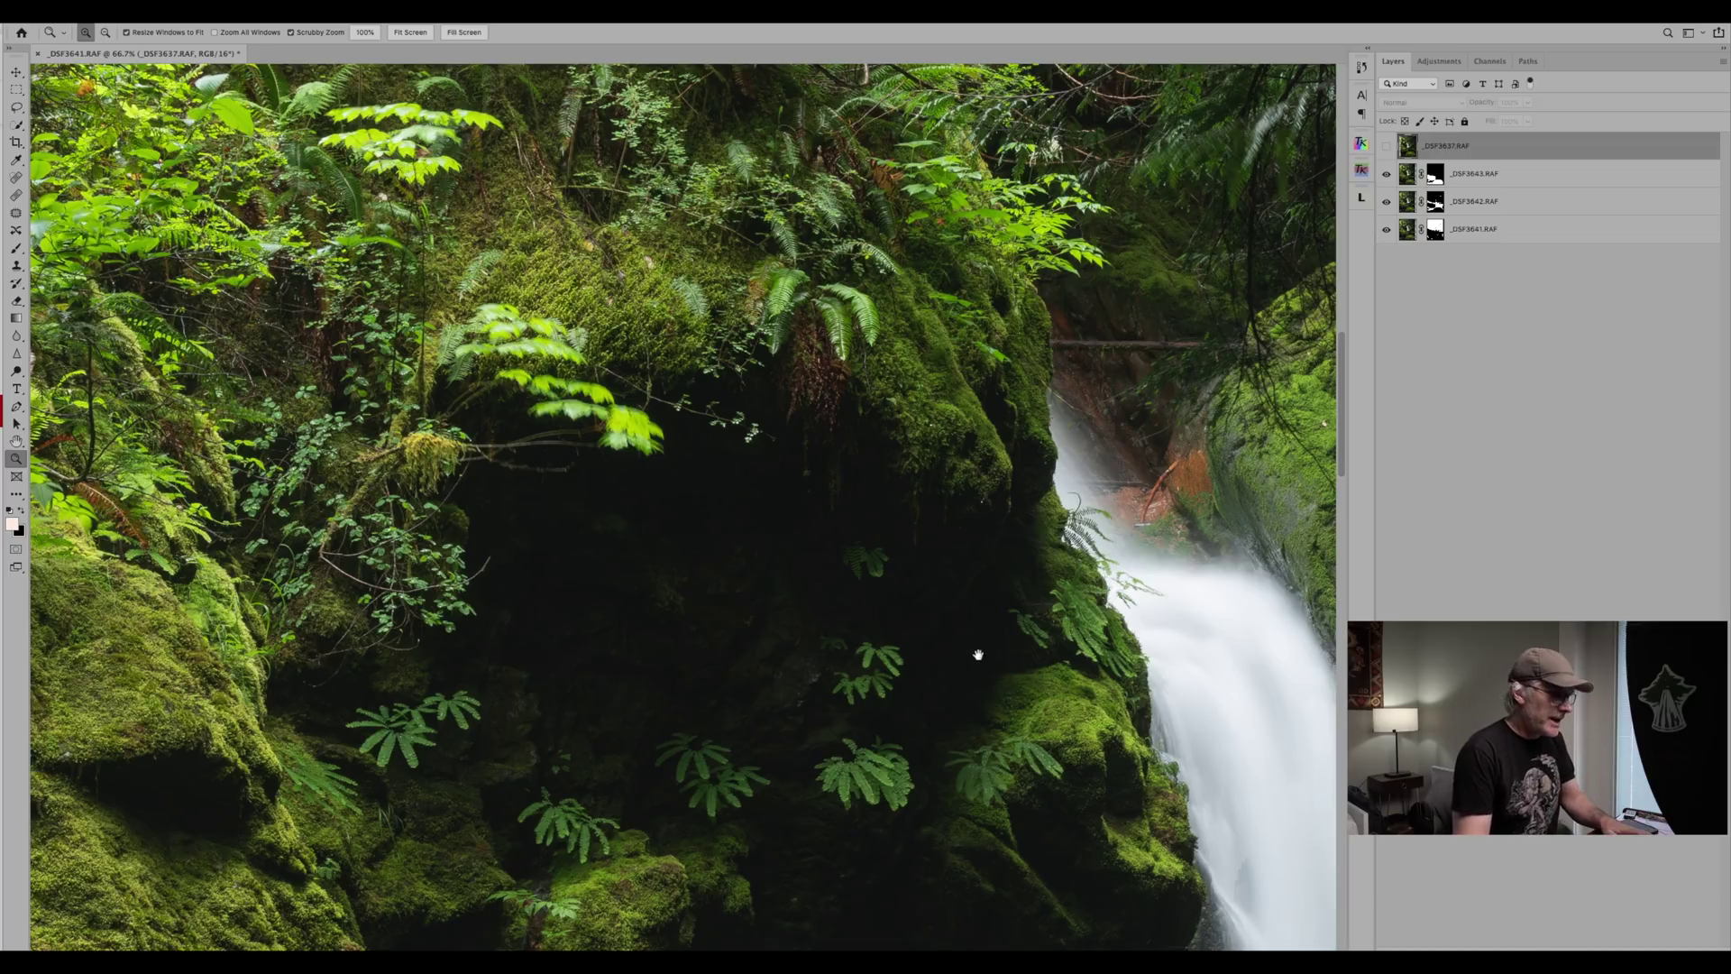
left_click_drag(922, 611, 665, 465)
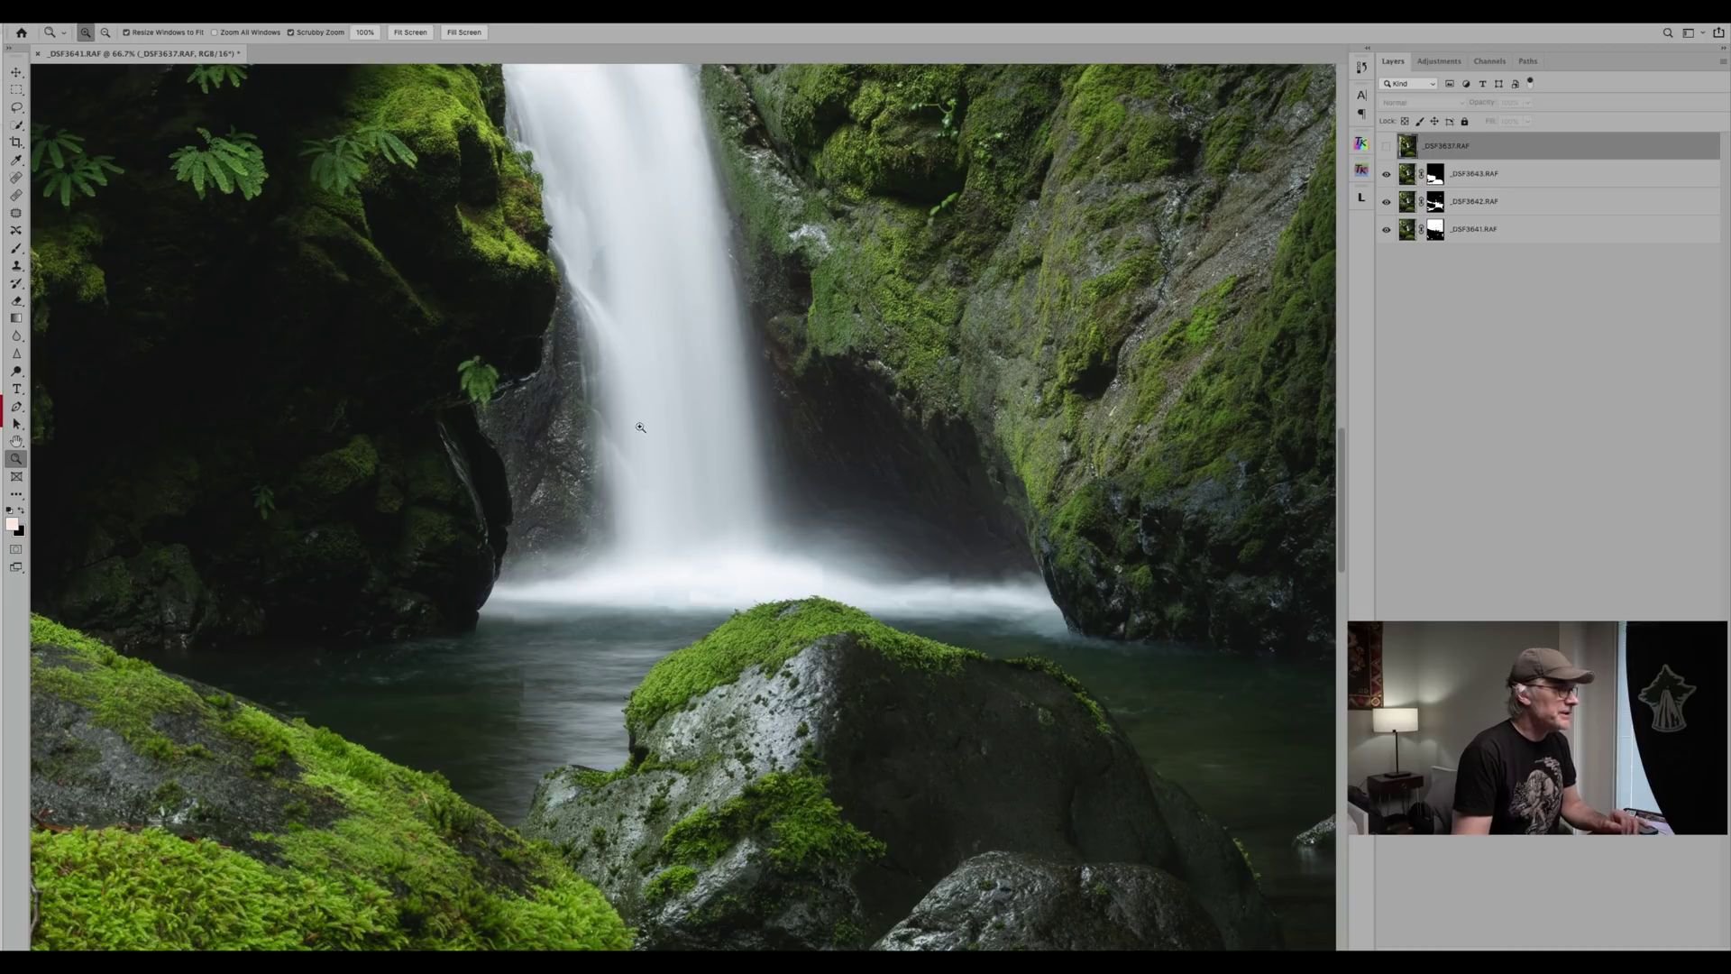
left_click_drag(592, 270, 679, 278)
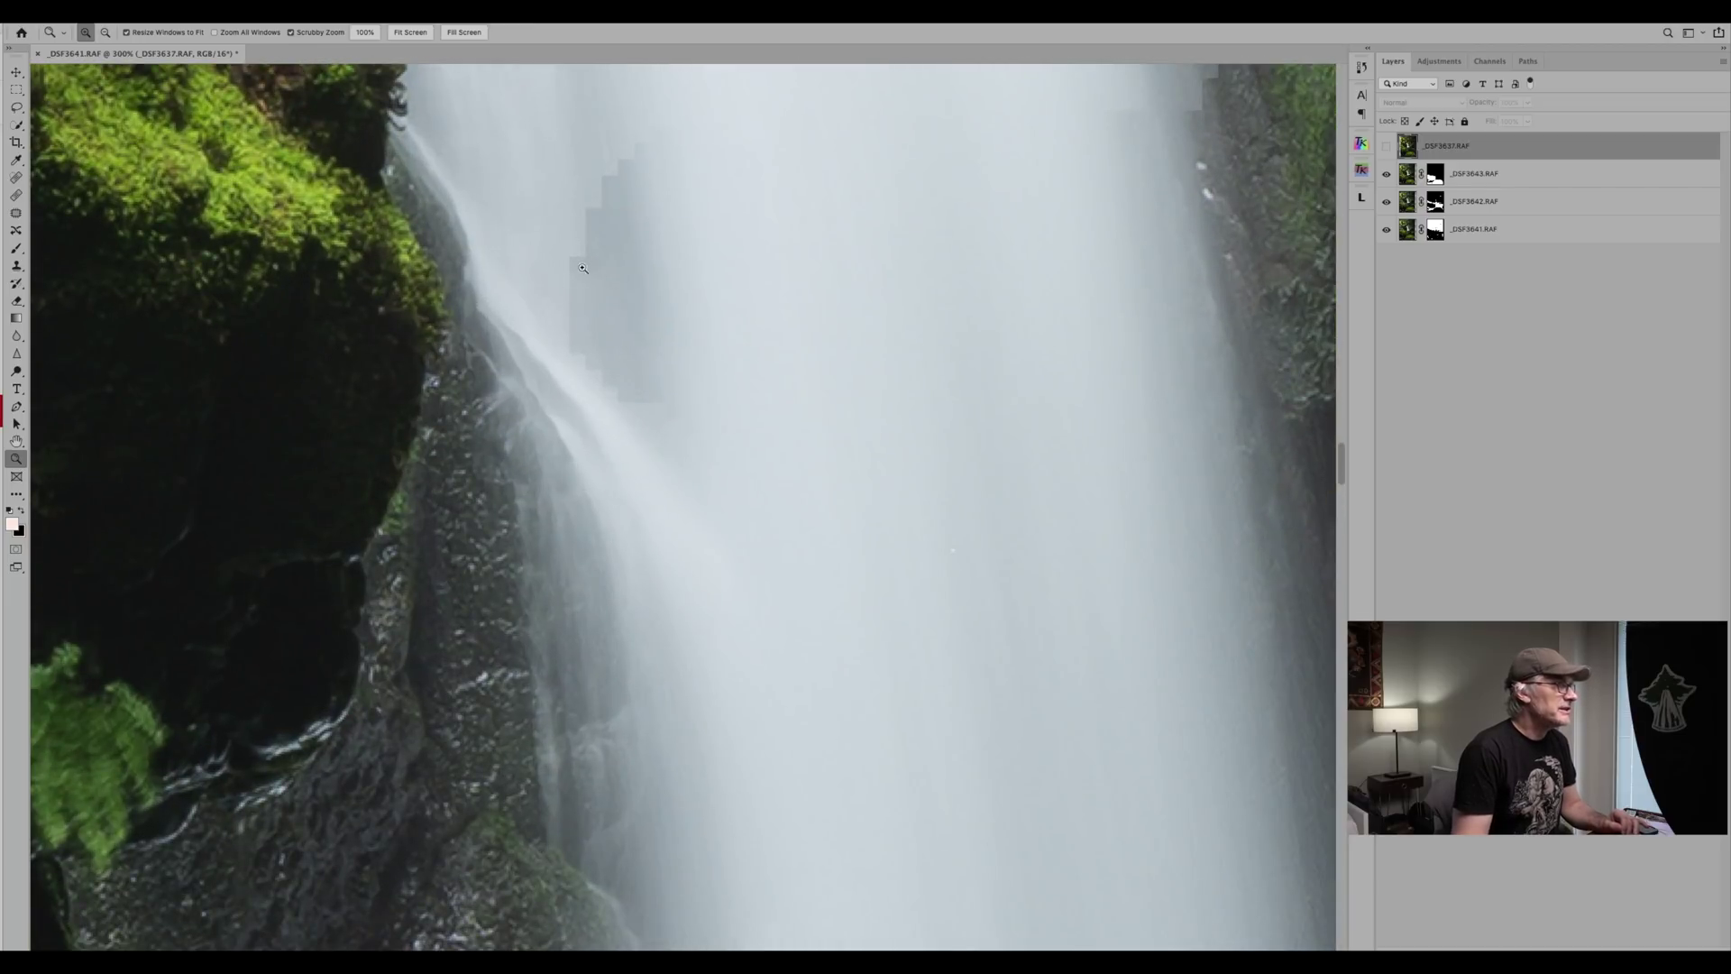
left_click_drag(1074, 577, 676, 96)
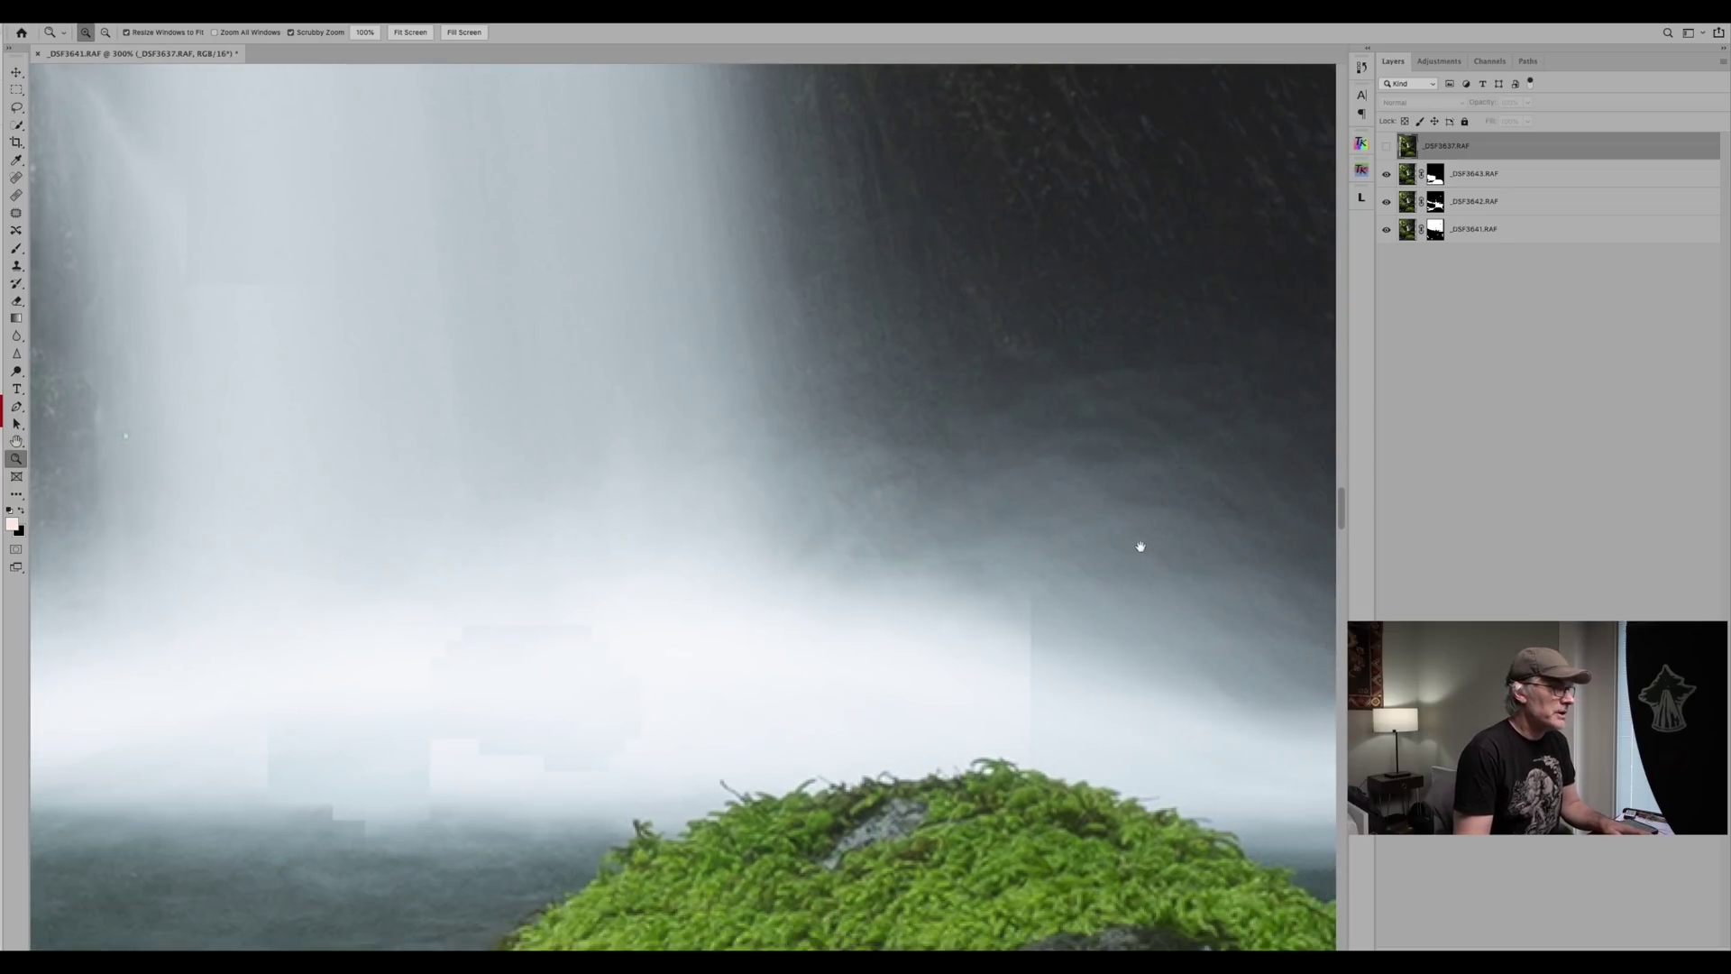
left_click_drag(1140, 546, 652, 329)
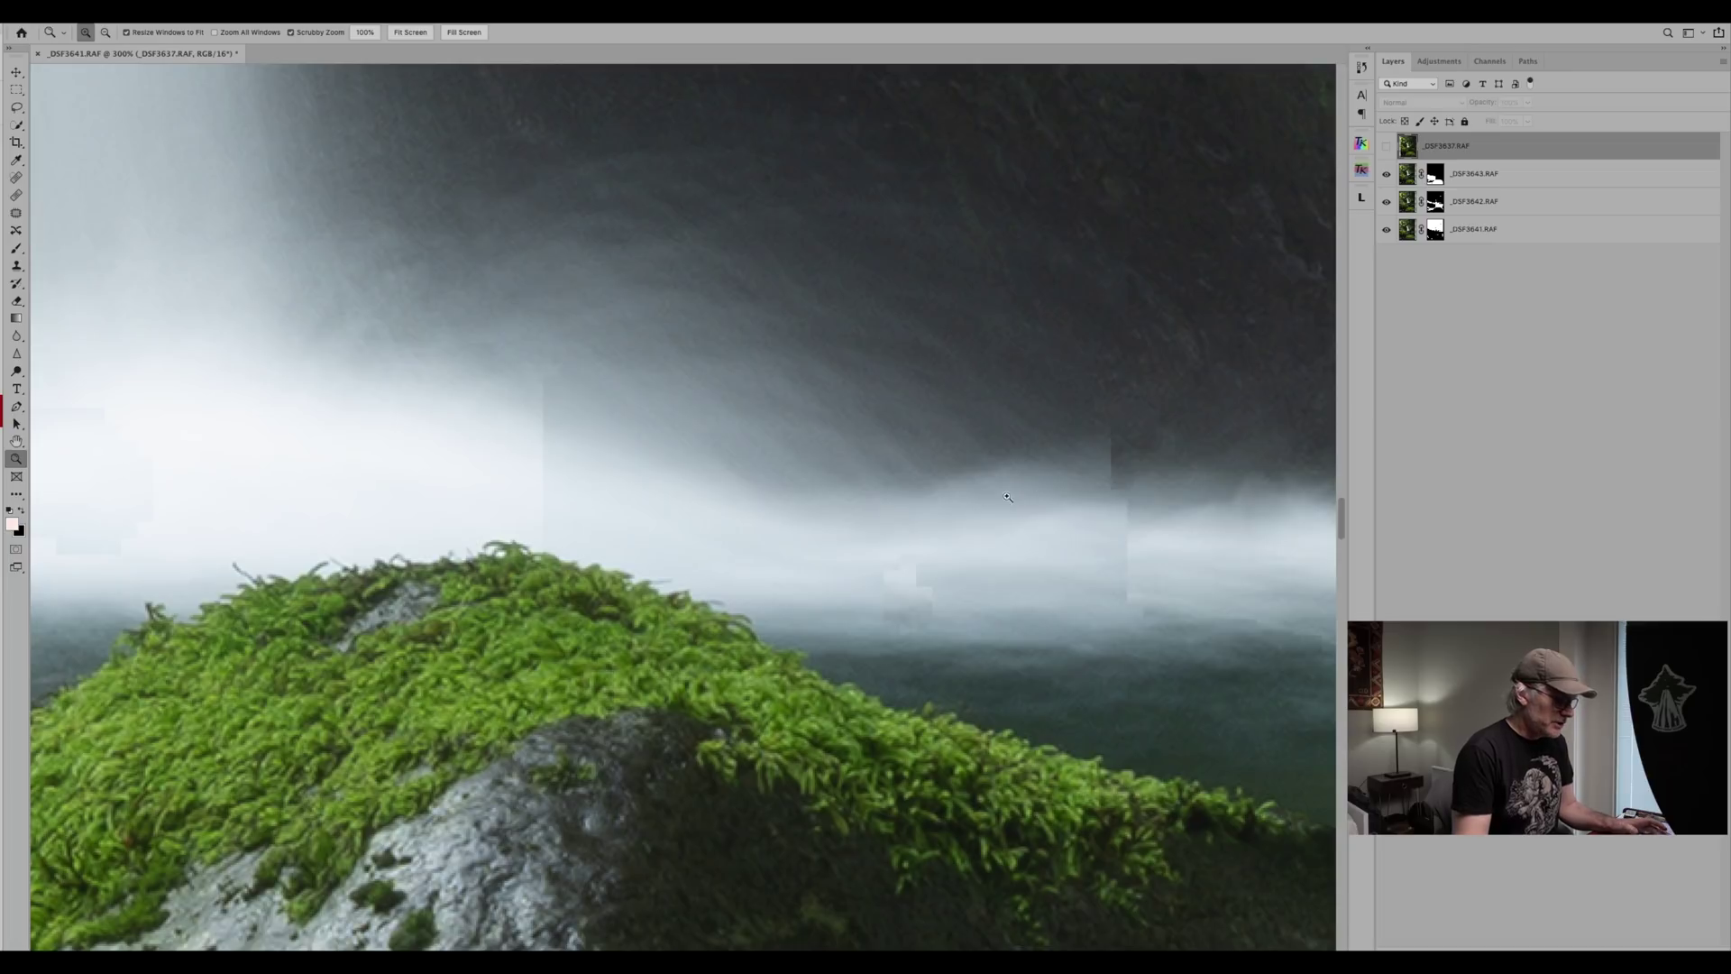
left_click(905, 488, "alt")
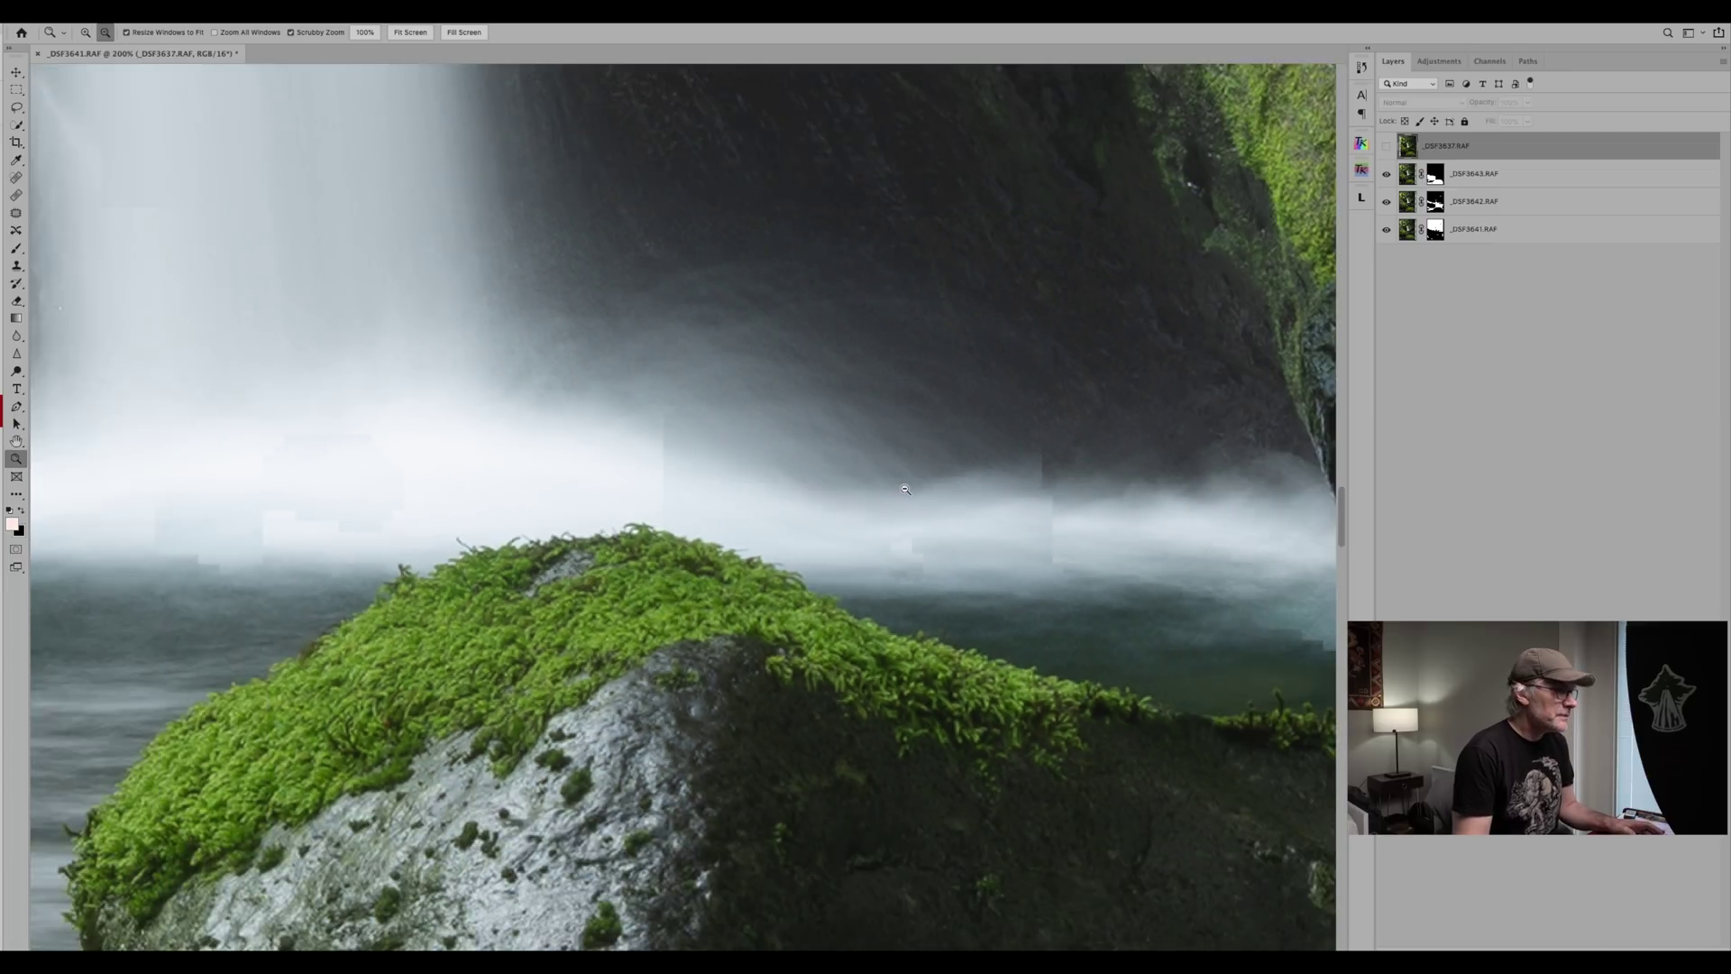
left_click(905, 488, "alt")
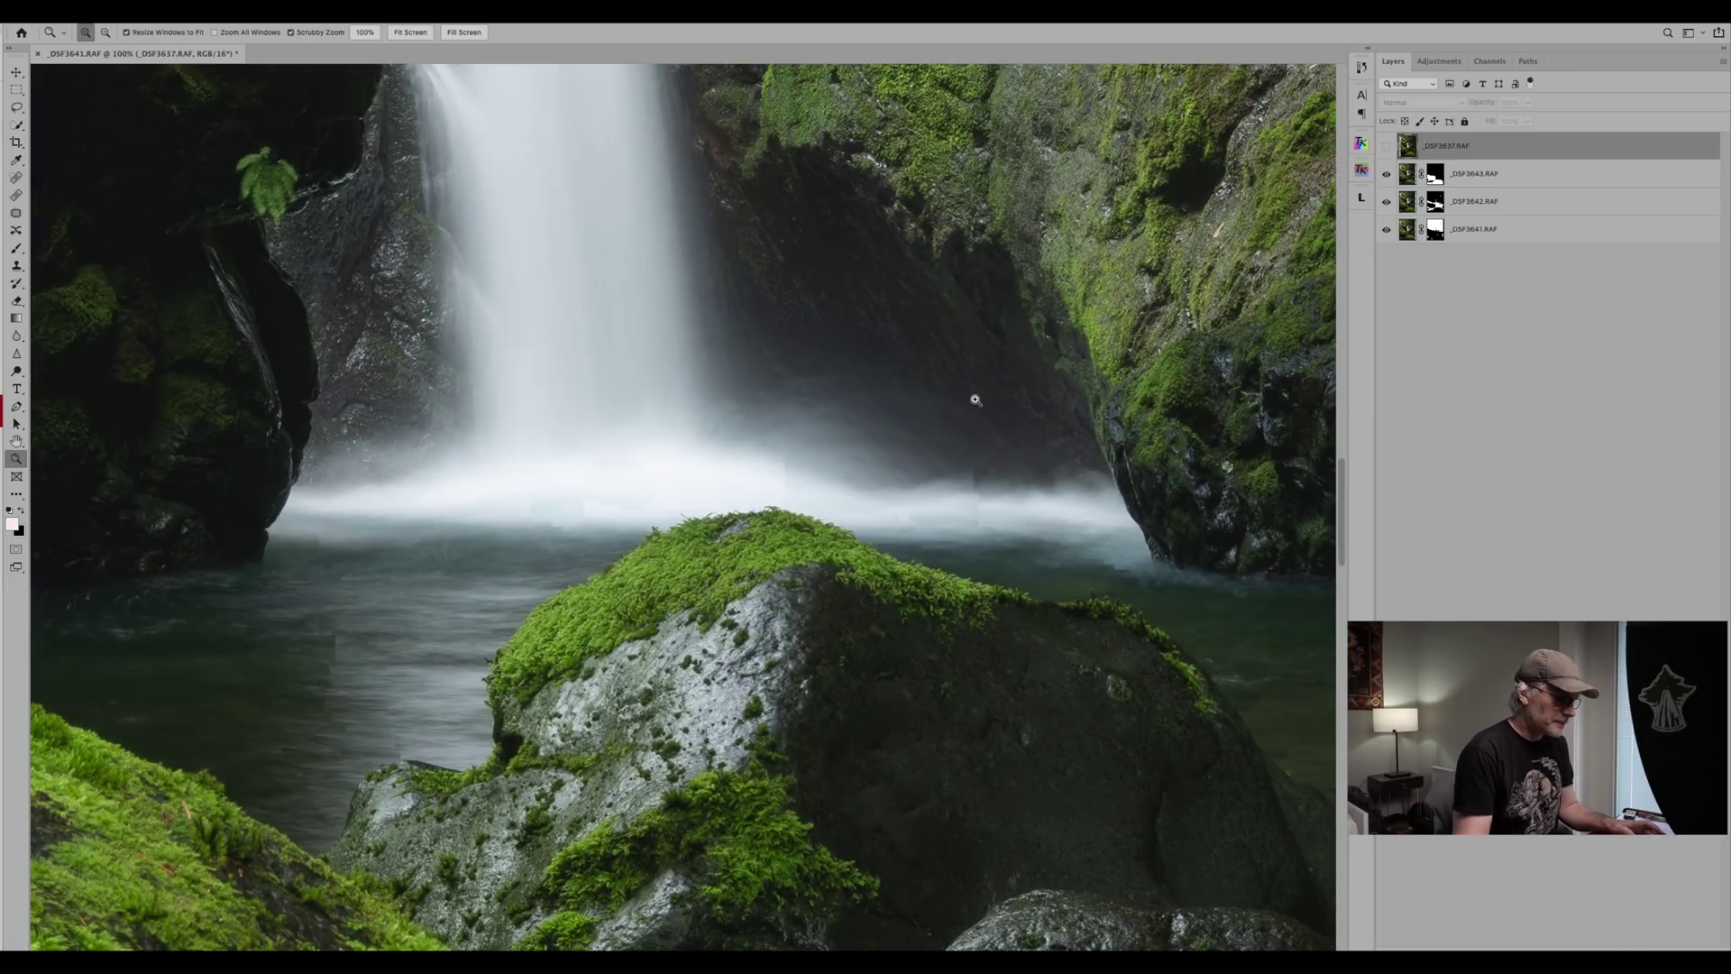
left_click_drag(912, 391, 1036, 410)
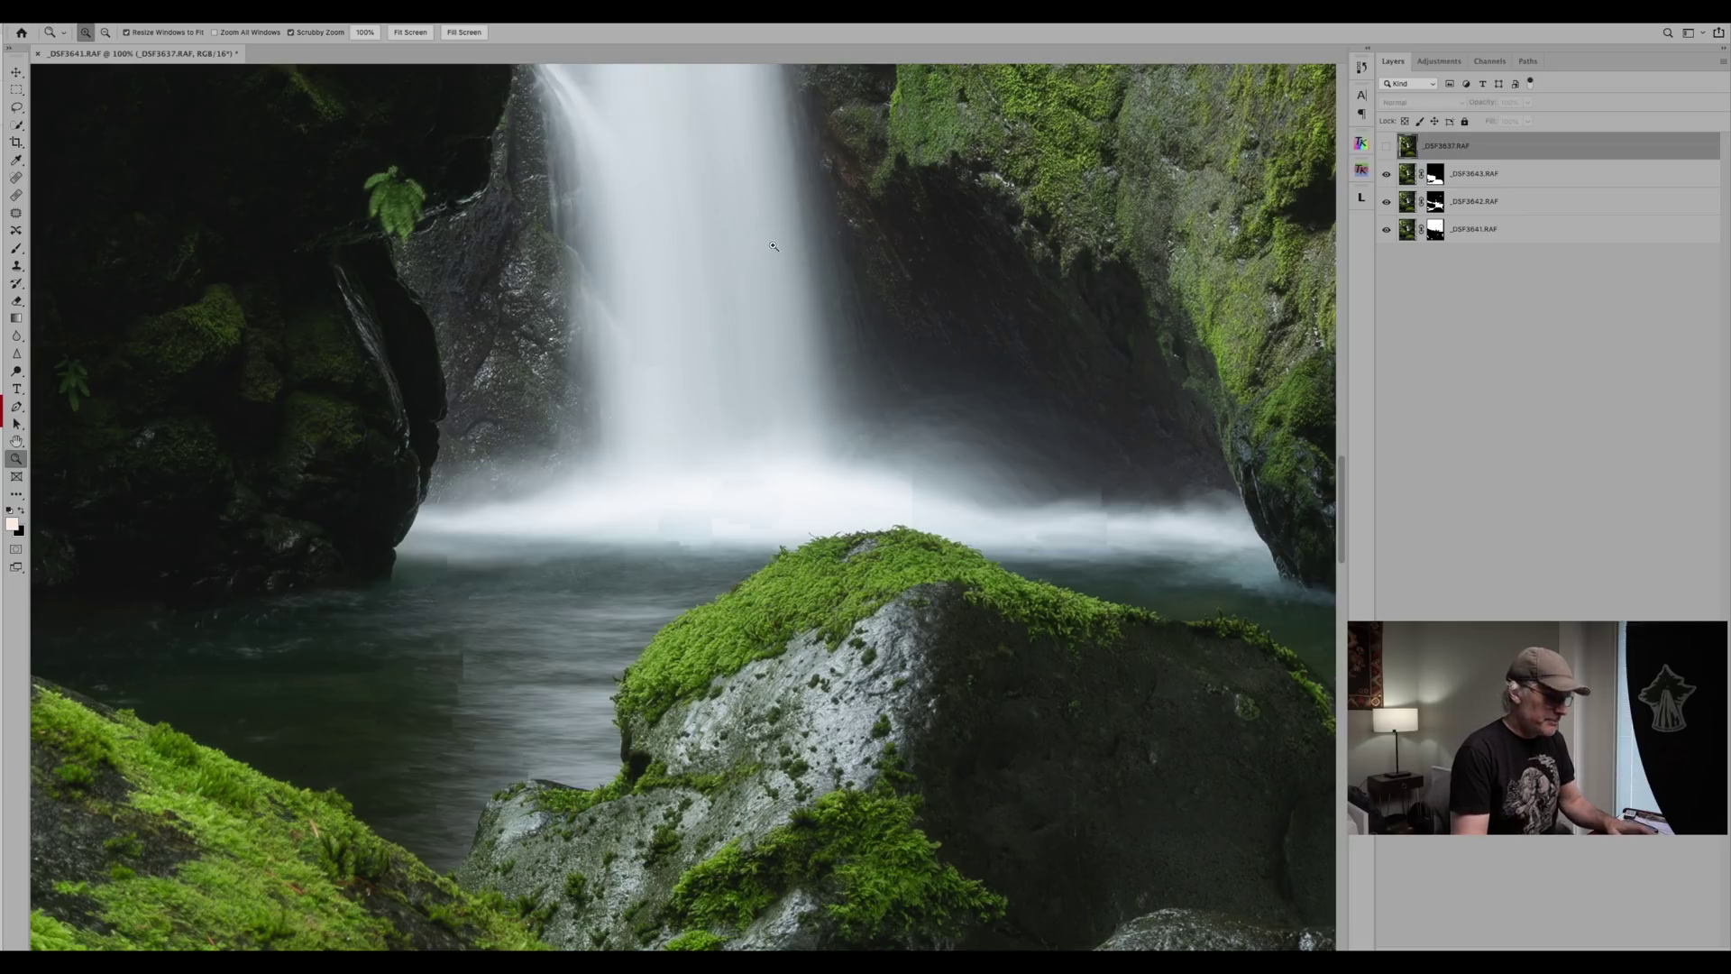
left_click_drag(618, 204, 754, 476)
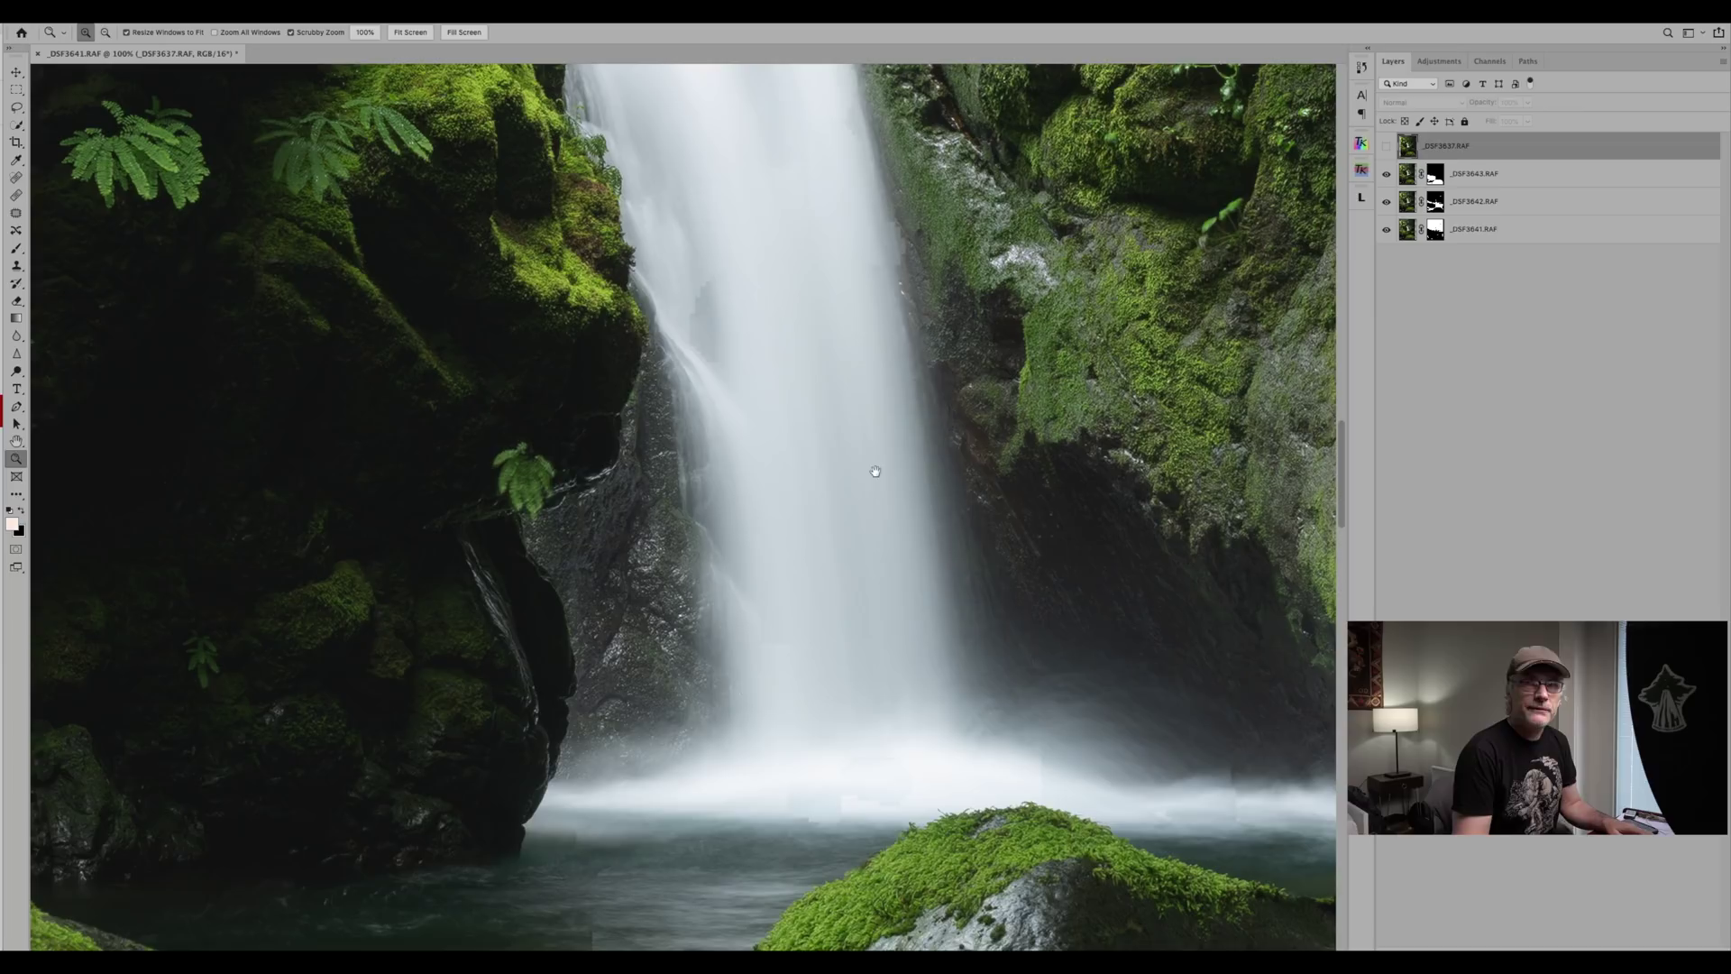
left_click_drag(986, 513, 908, 360)
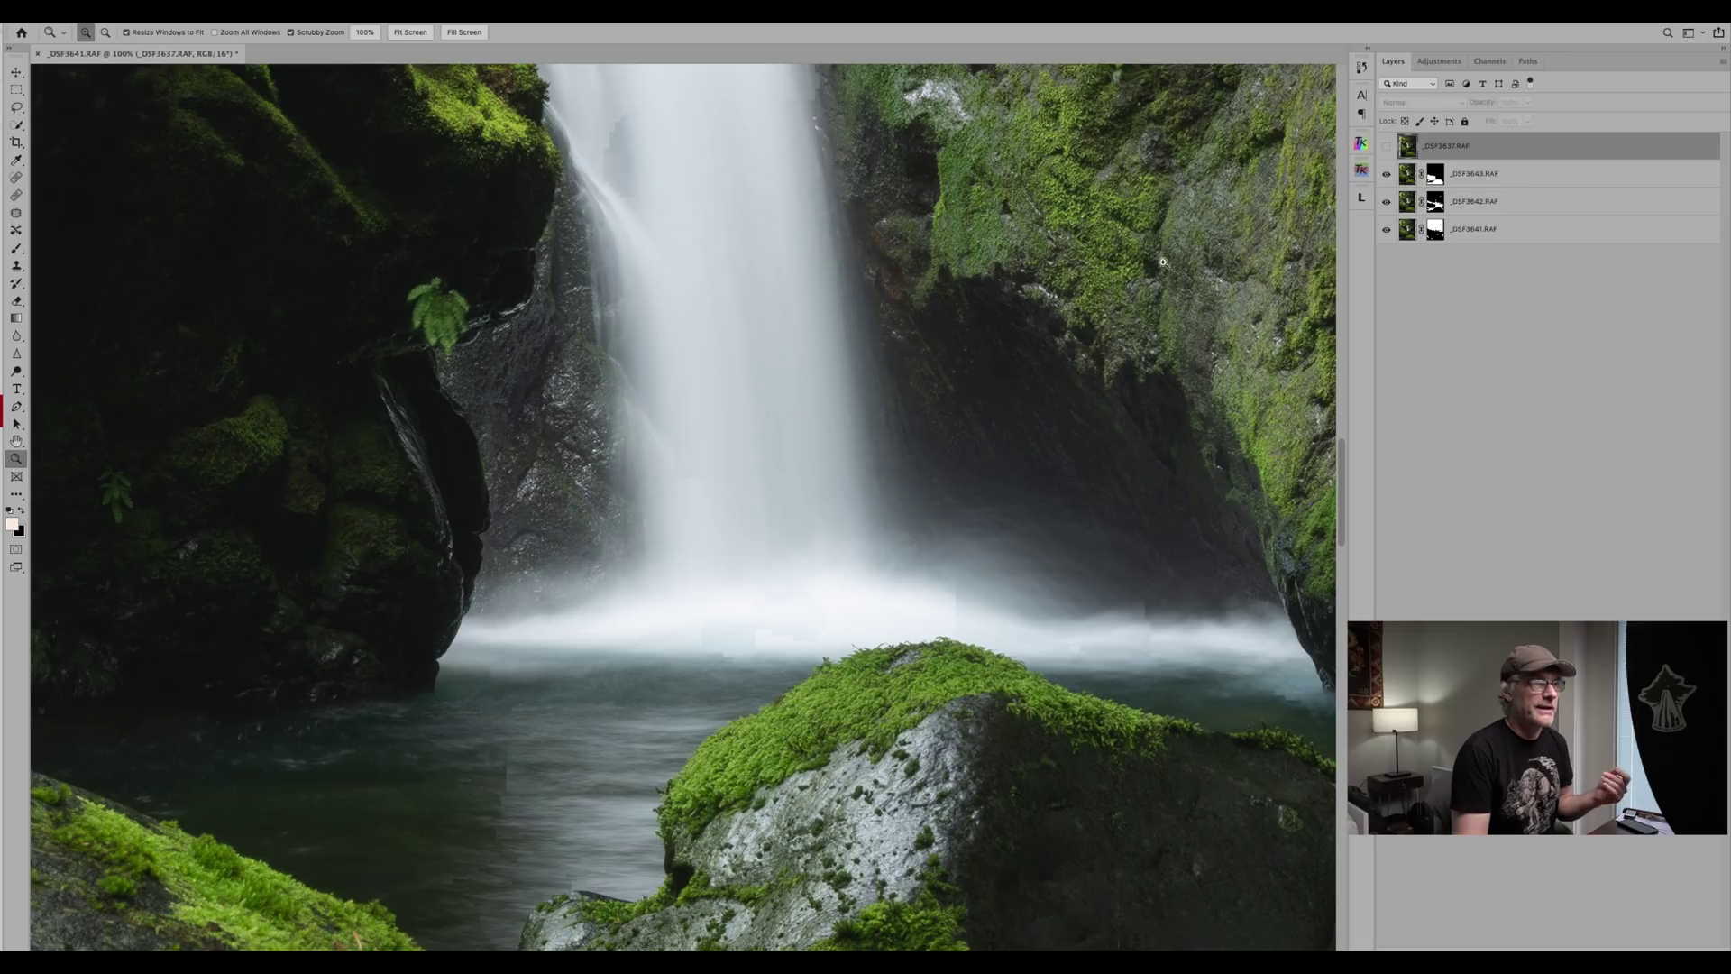
Hide _DSF3643.RAF and _DSF3642.RAF so only _DSF3641.RAF shows, viewing the whole image.
left_click(1386, 173)
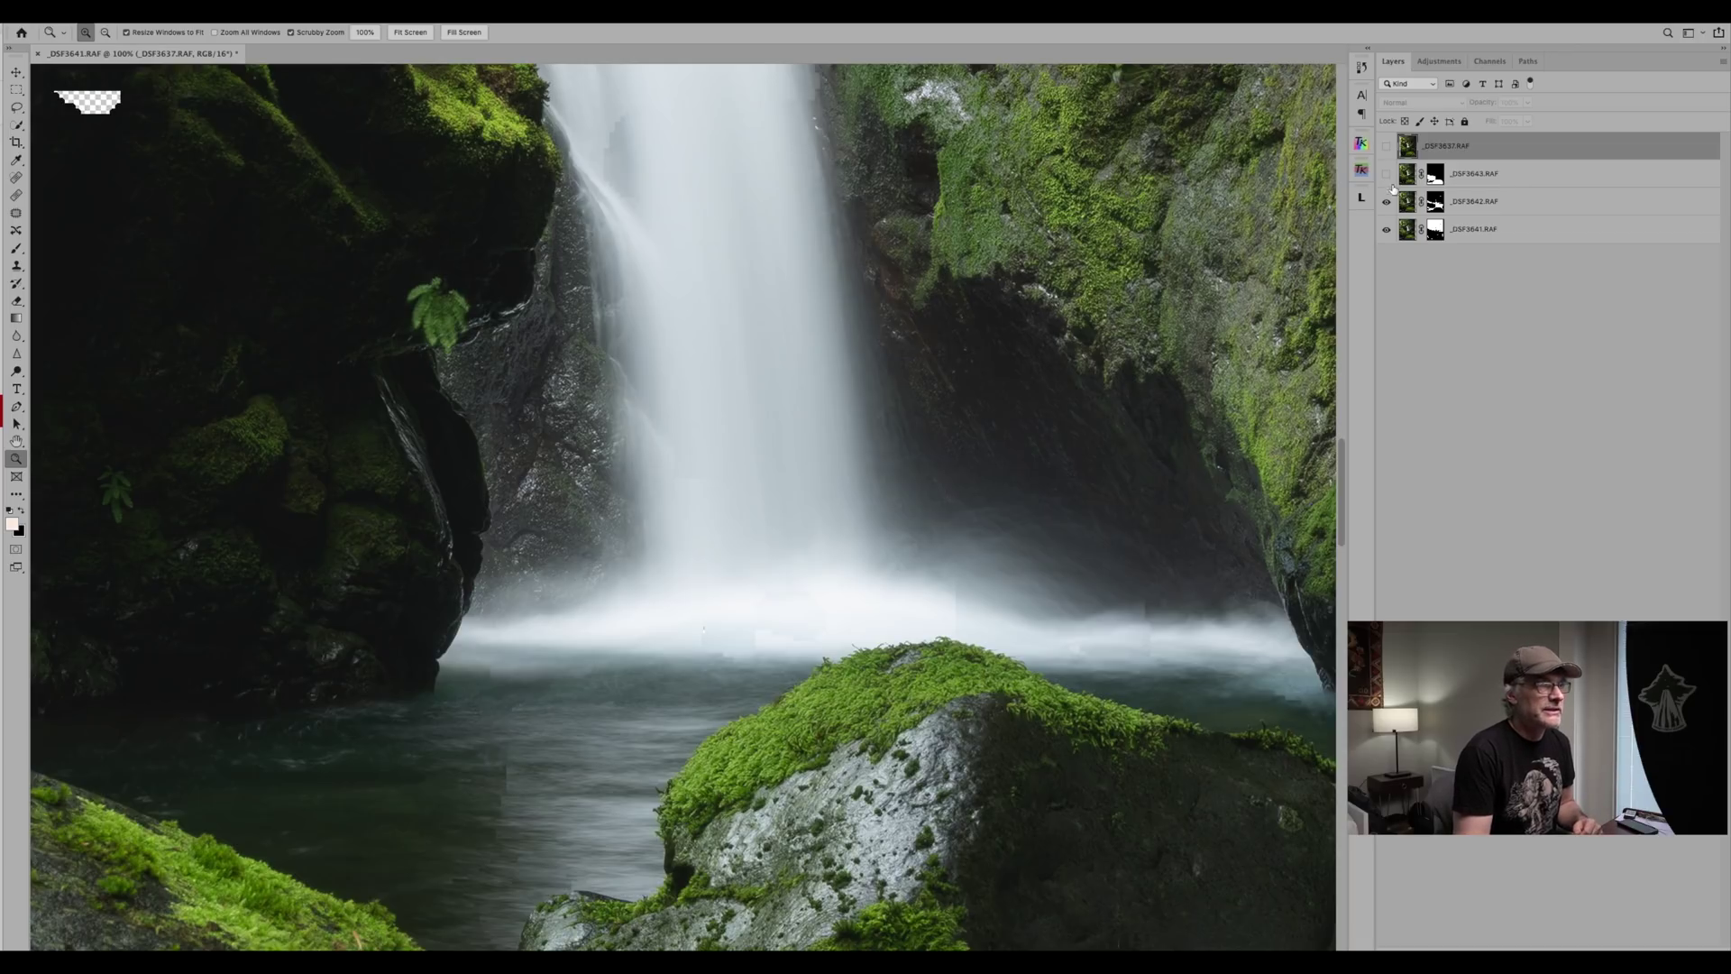
left_click(1386, 201)
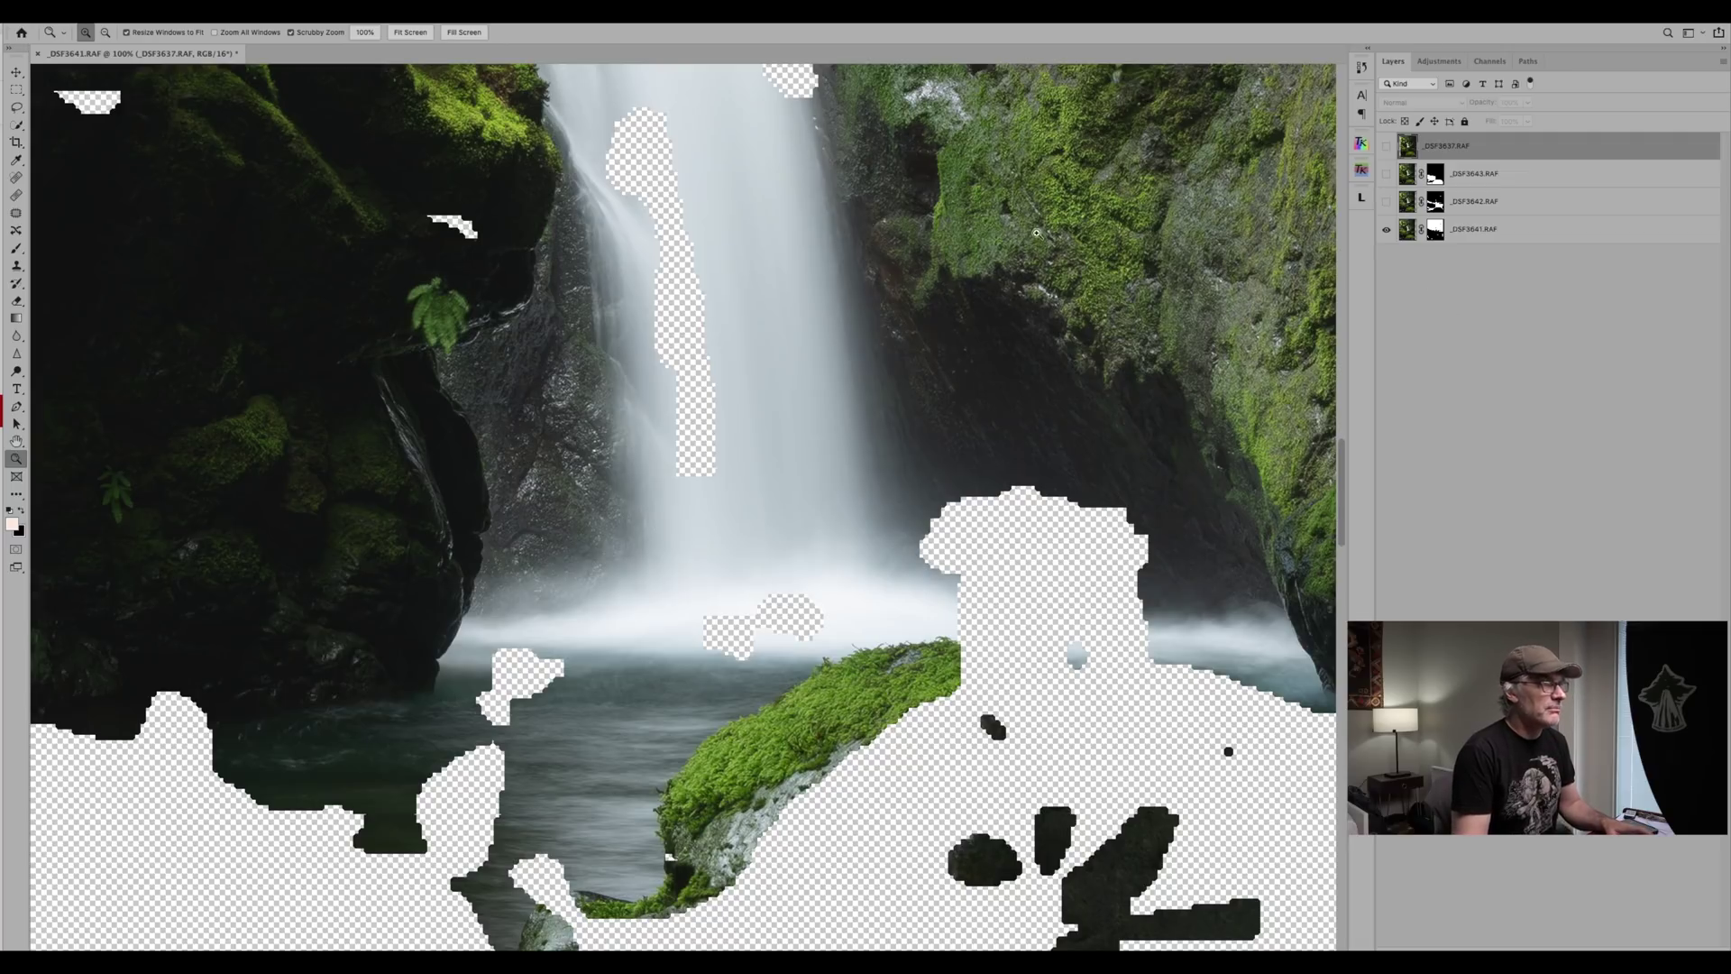
left_click(1018, 223)
key("ctrl+0")
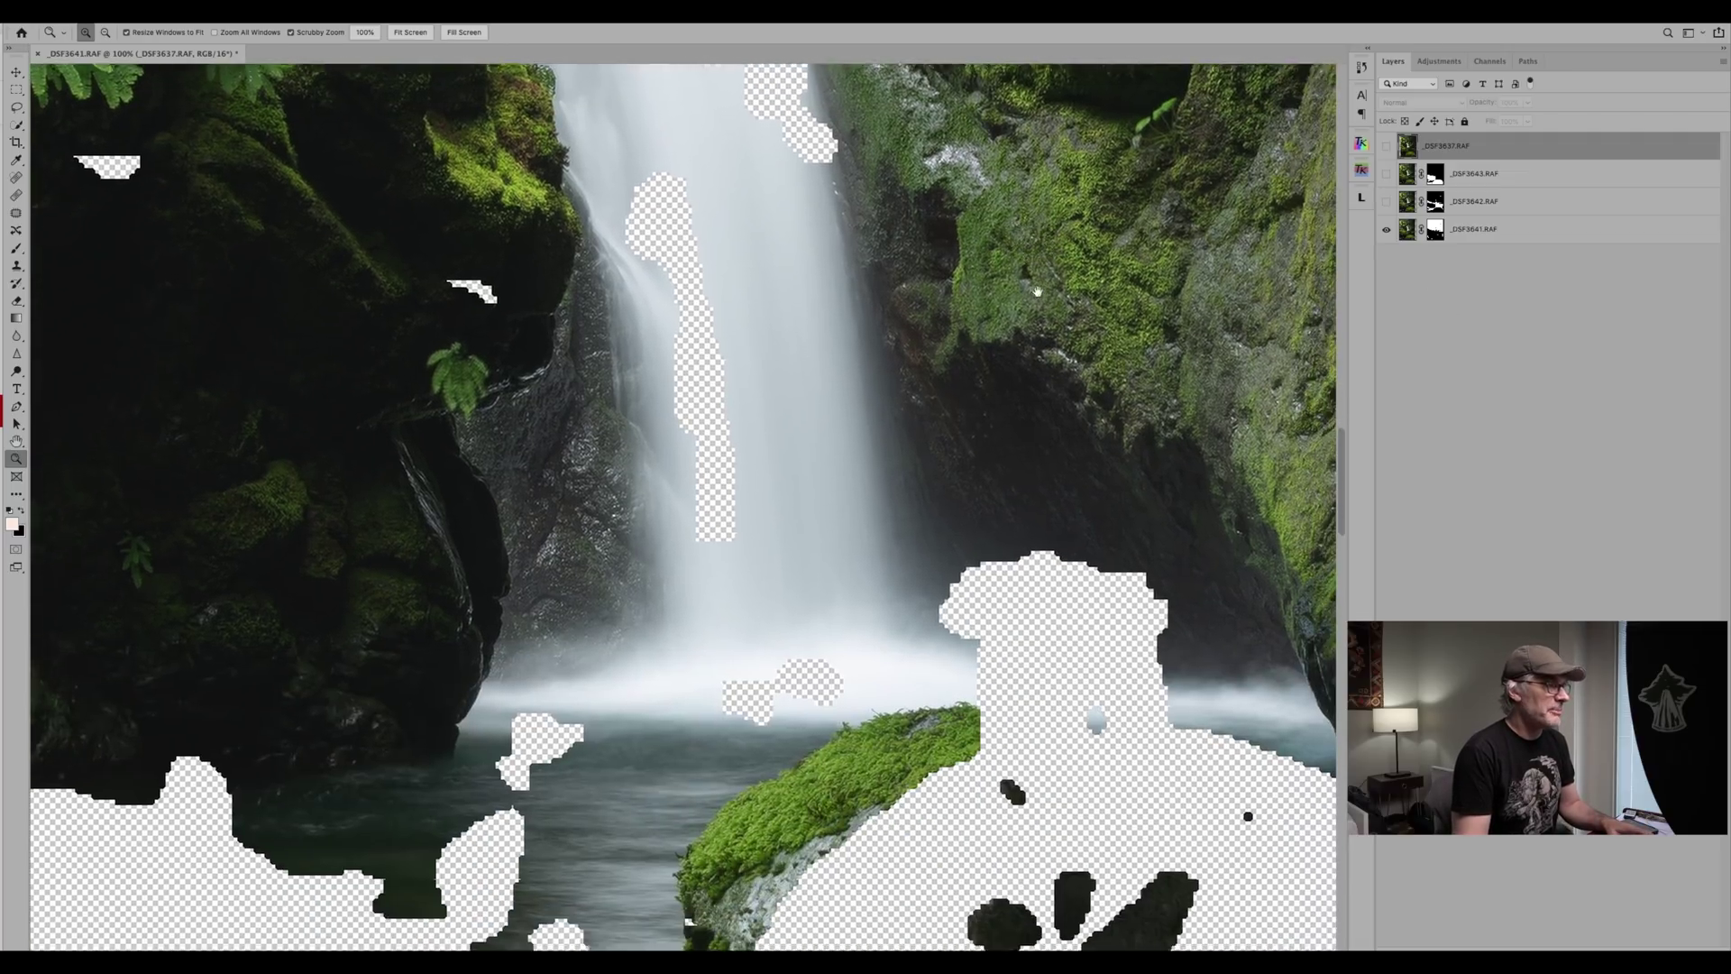
Zoom in to inspect the transparent gaps over the pool, mossy rock and lower rocks.
left_click_drag(1078, 549, 1084, 516)
scroll(1084, 515, "down", 15)
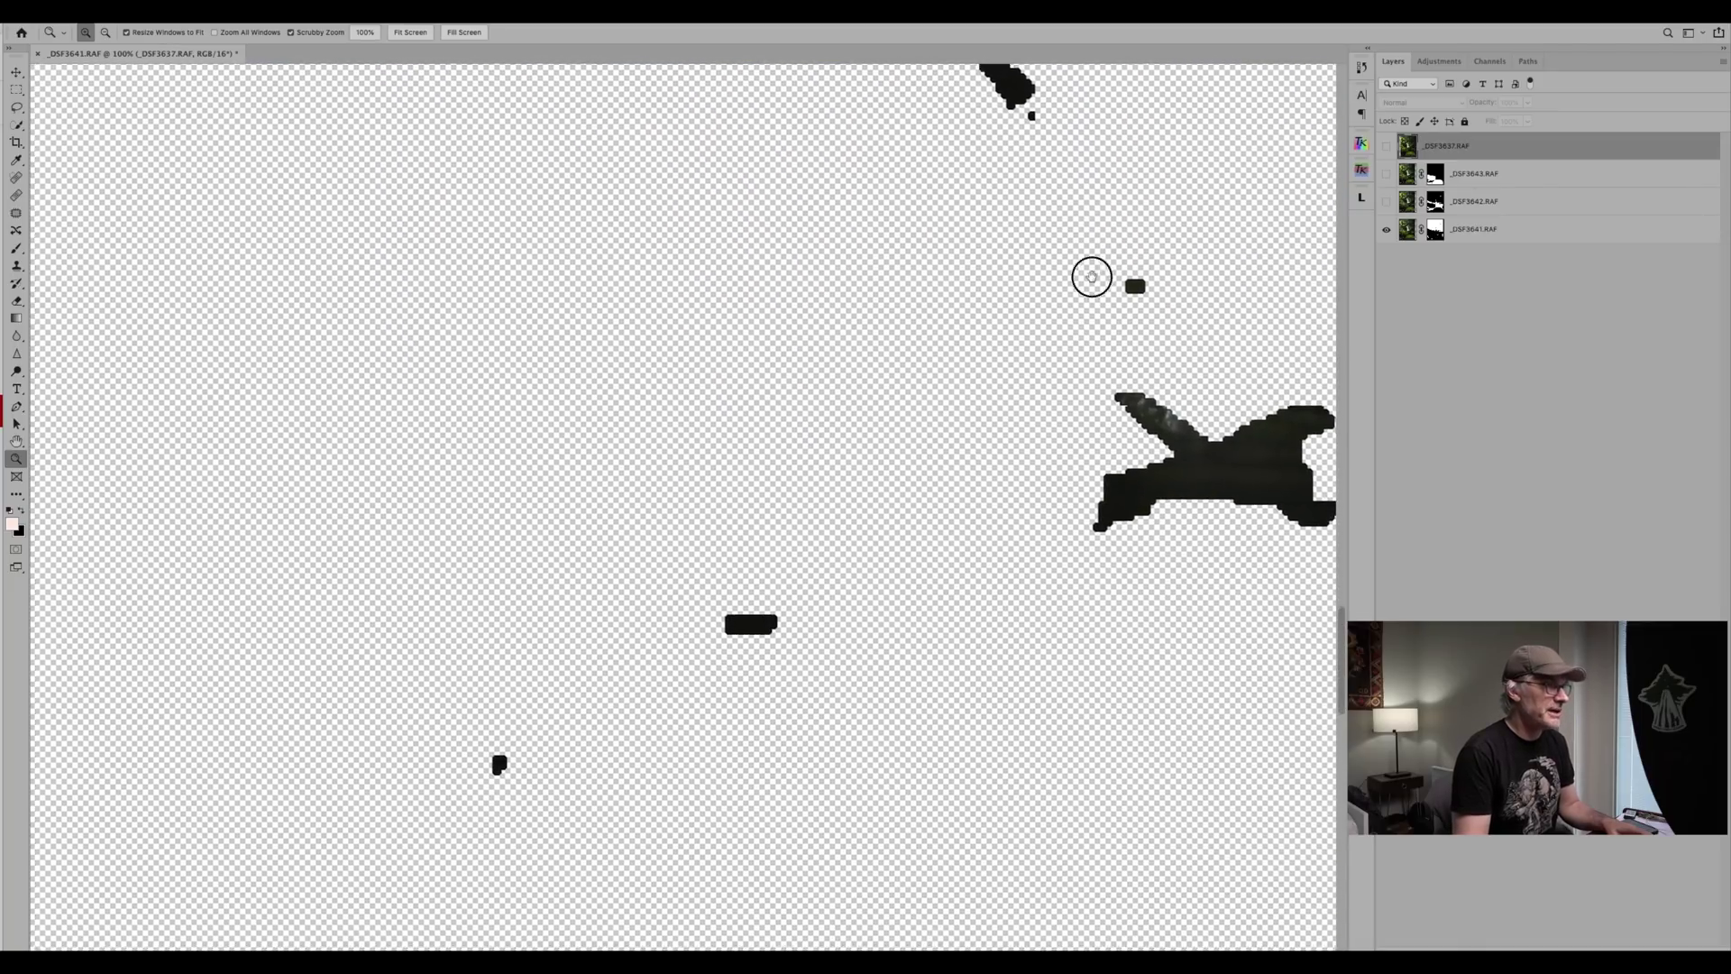
scroll(1091, 277, "up", 15)
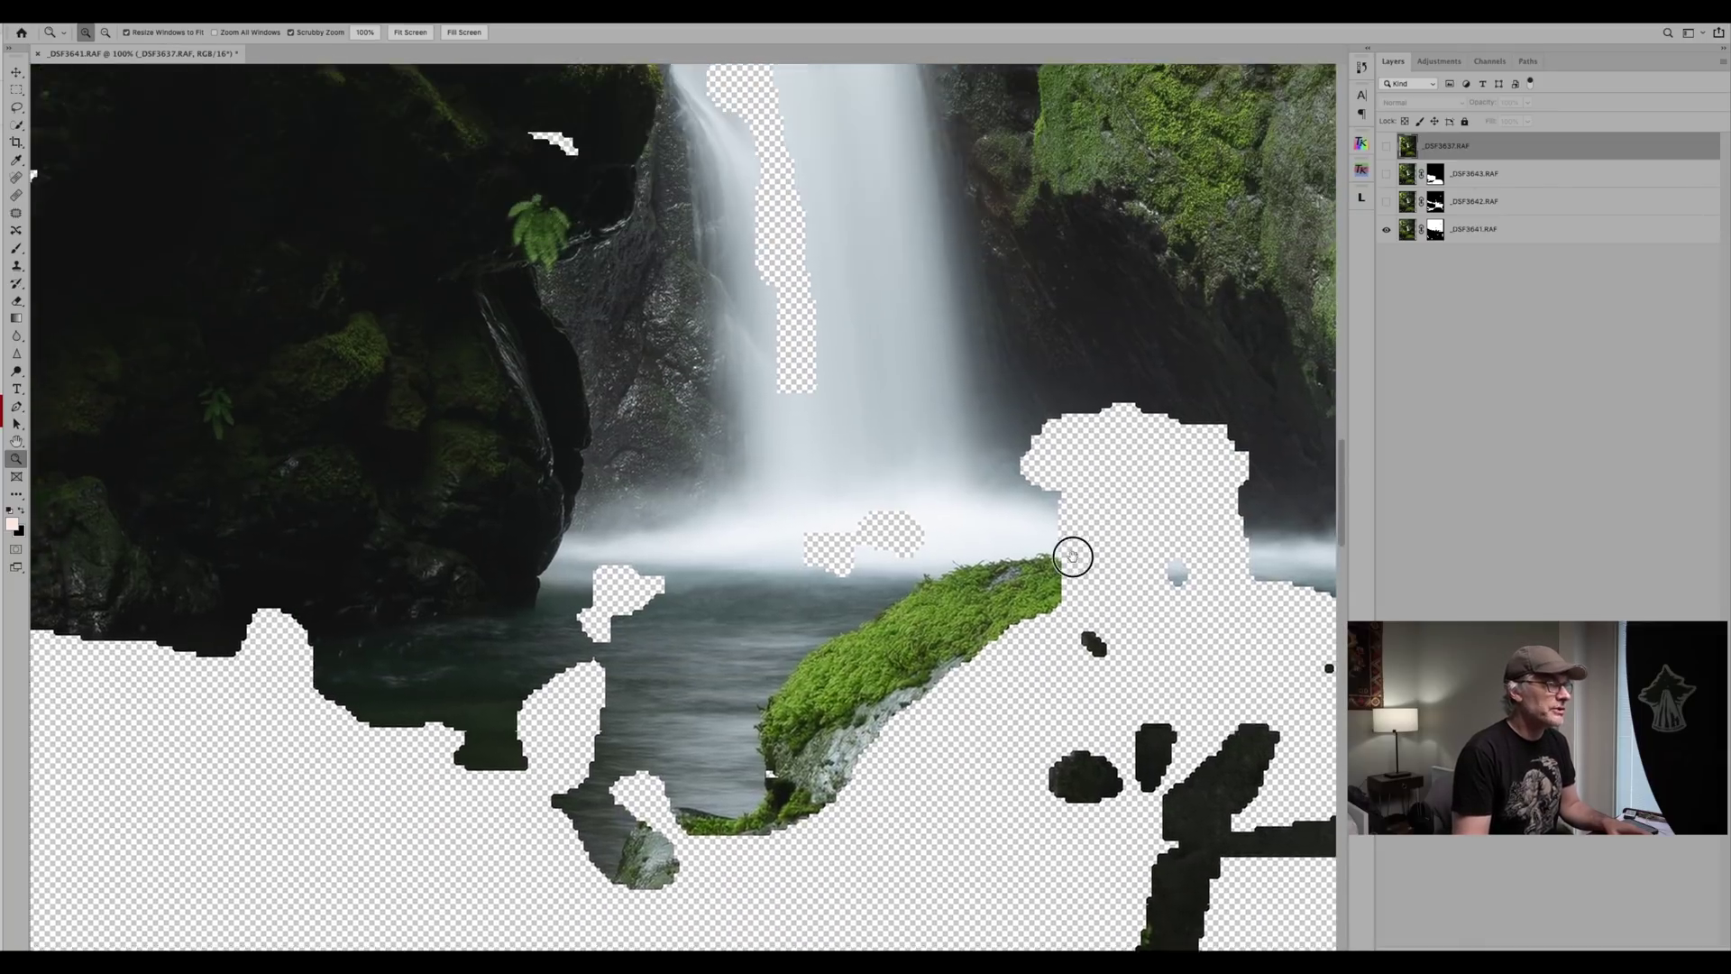
scroll(1072, 556, "up", 15)
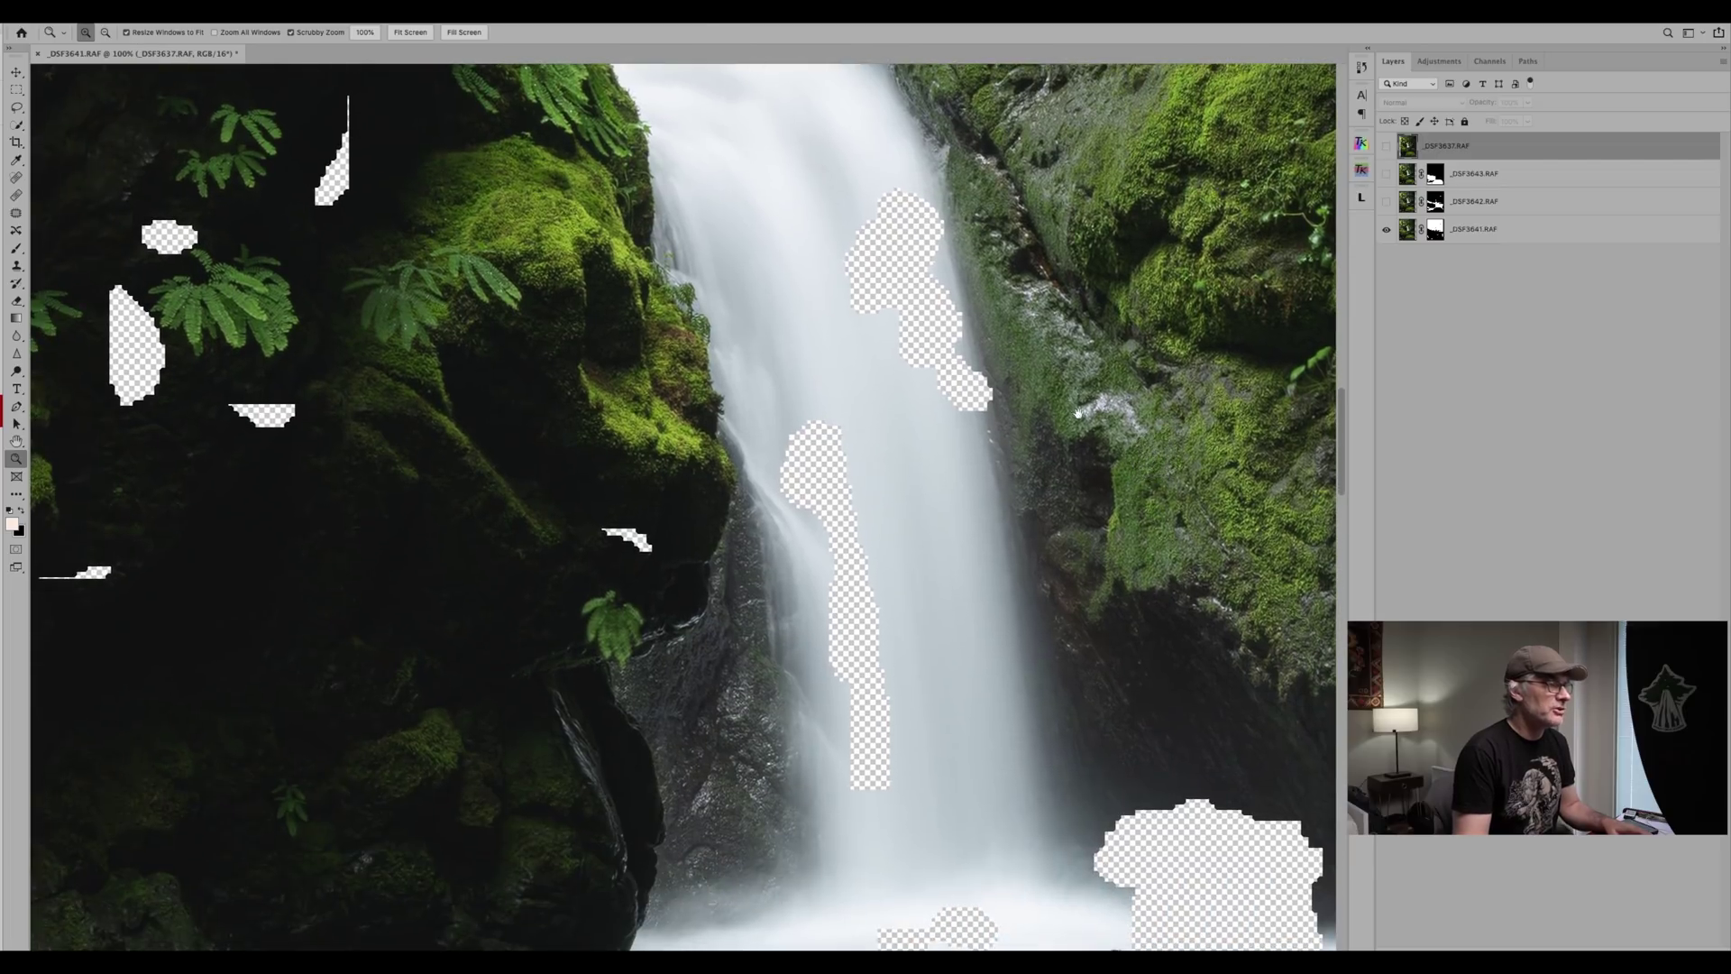
left_click_drag(1065, 492, 1063, 383)
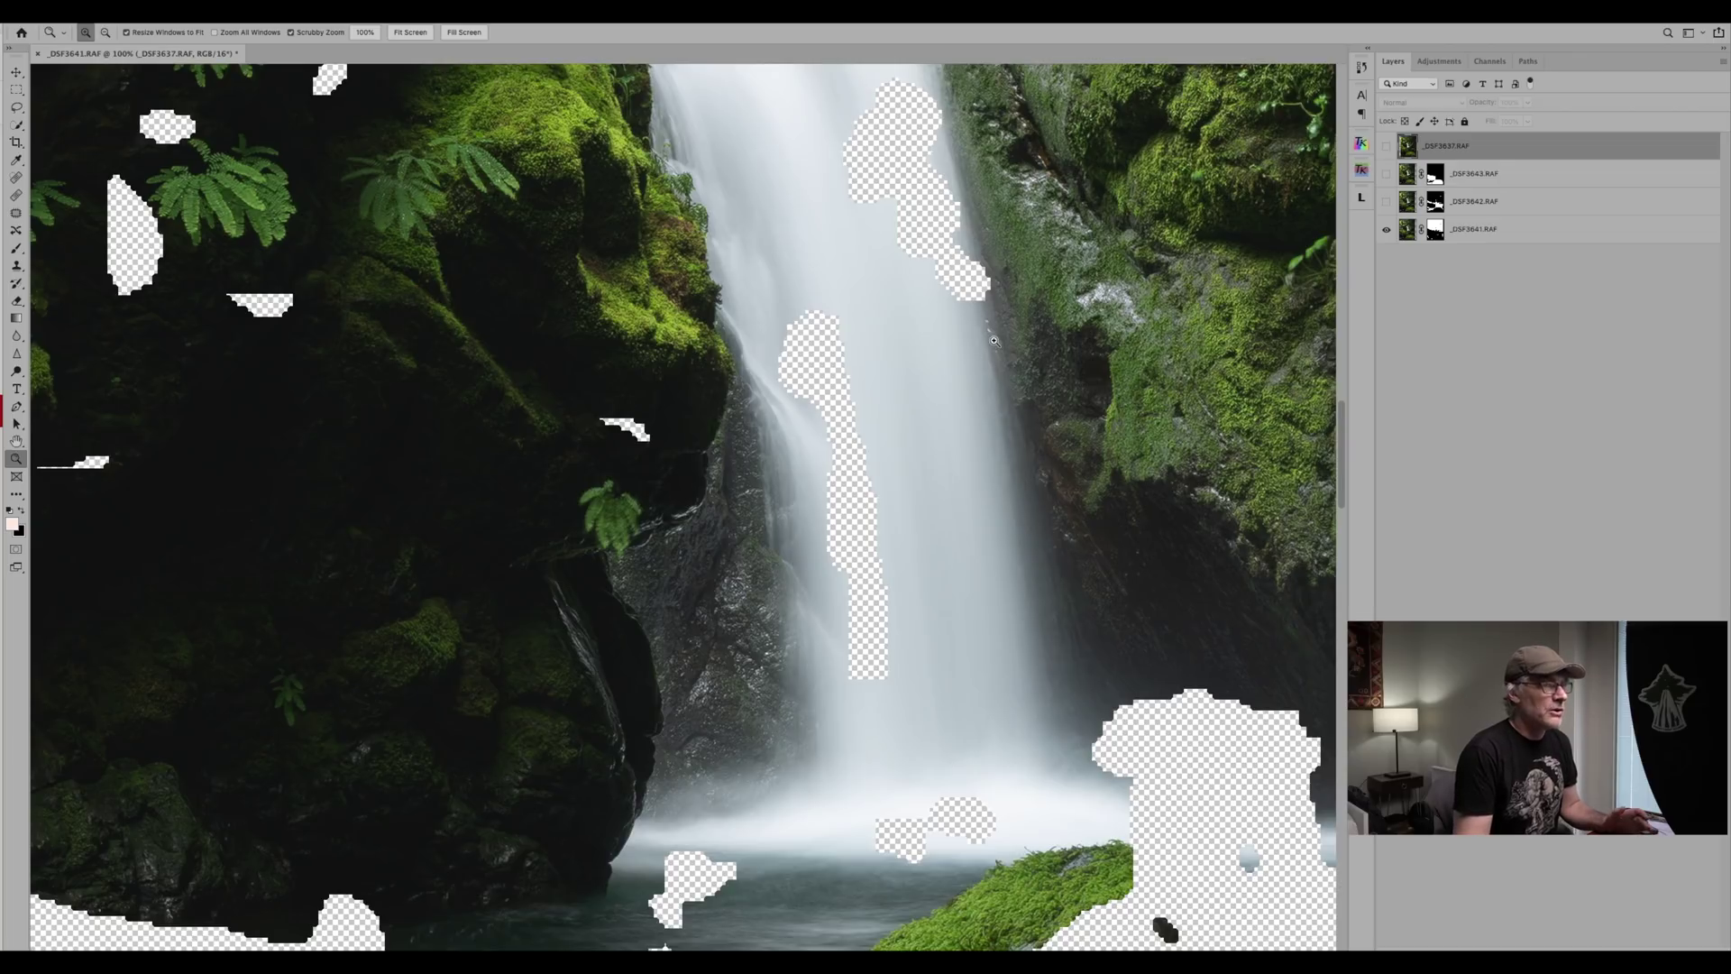
Paint white on _DSF3641.RAF's mask over the waterfall's upper gap and base, enlarging the brush.
left_click(1435, 230)
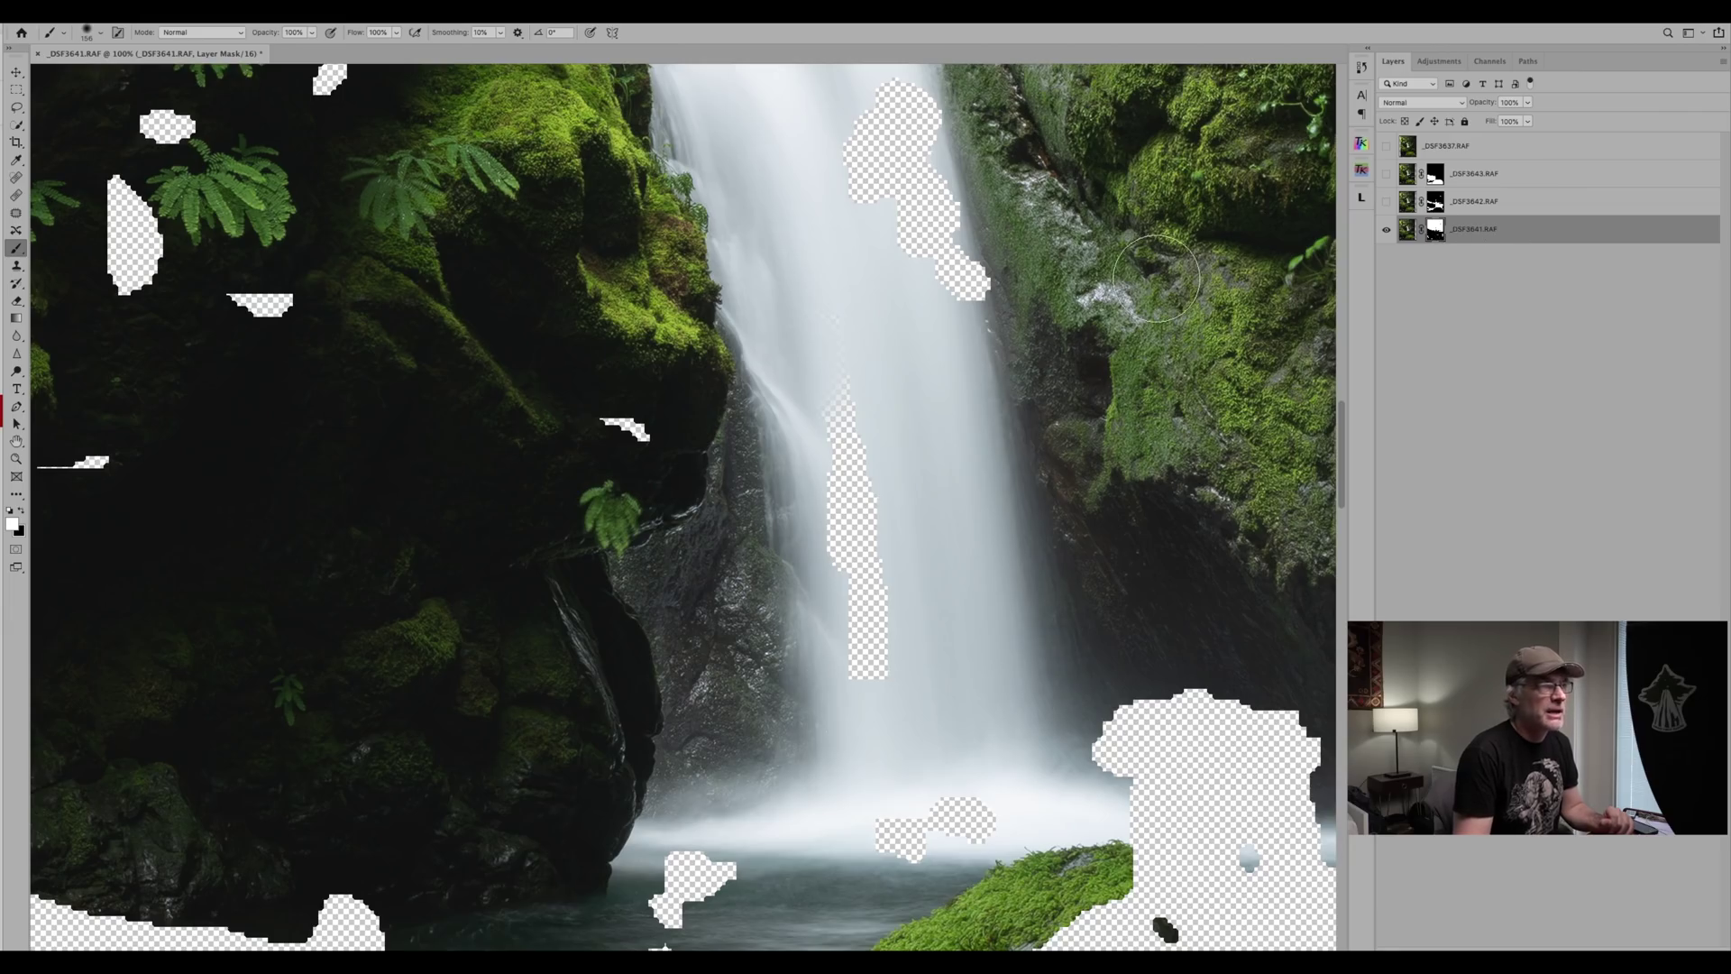
mouse_move(838, 398)
left_mouse_down()
mouse_move(845, 603)
mouse_move(865, 667)
mouse_move(889, 670)
mouse_move(890, 590)
mouse_move(984, 315)
mouse_move(957, 212)
mouse_move(944, 296)
mouse_move(917, 206)
mouse_move(940, 223)
mouse_move(931, 98)
mouse_move(881, 147)
mouse_move(863, 207)
left_mouse_up()
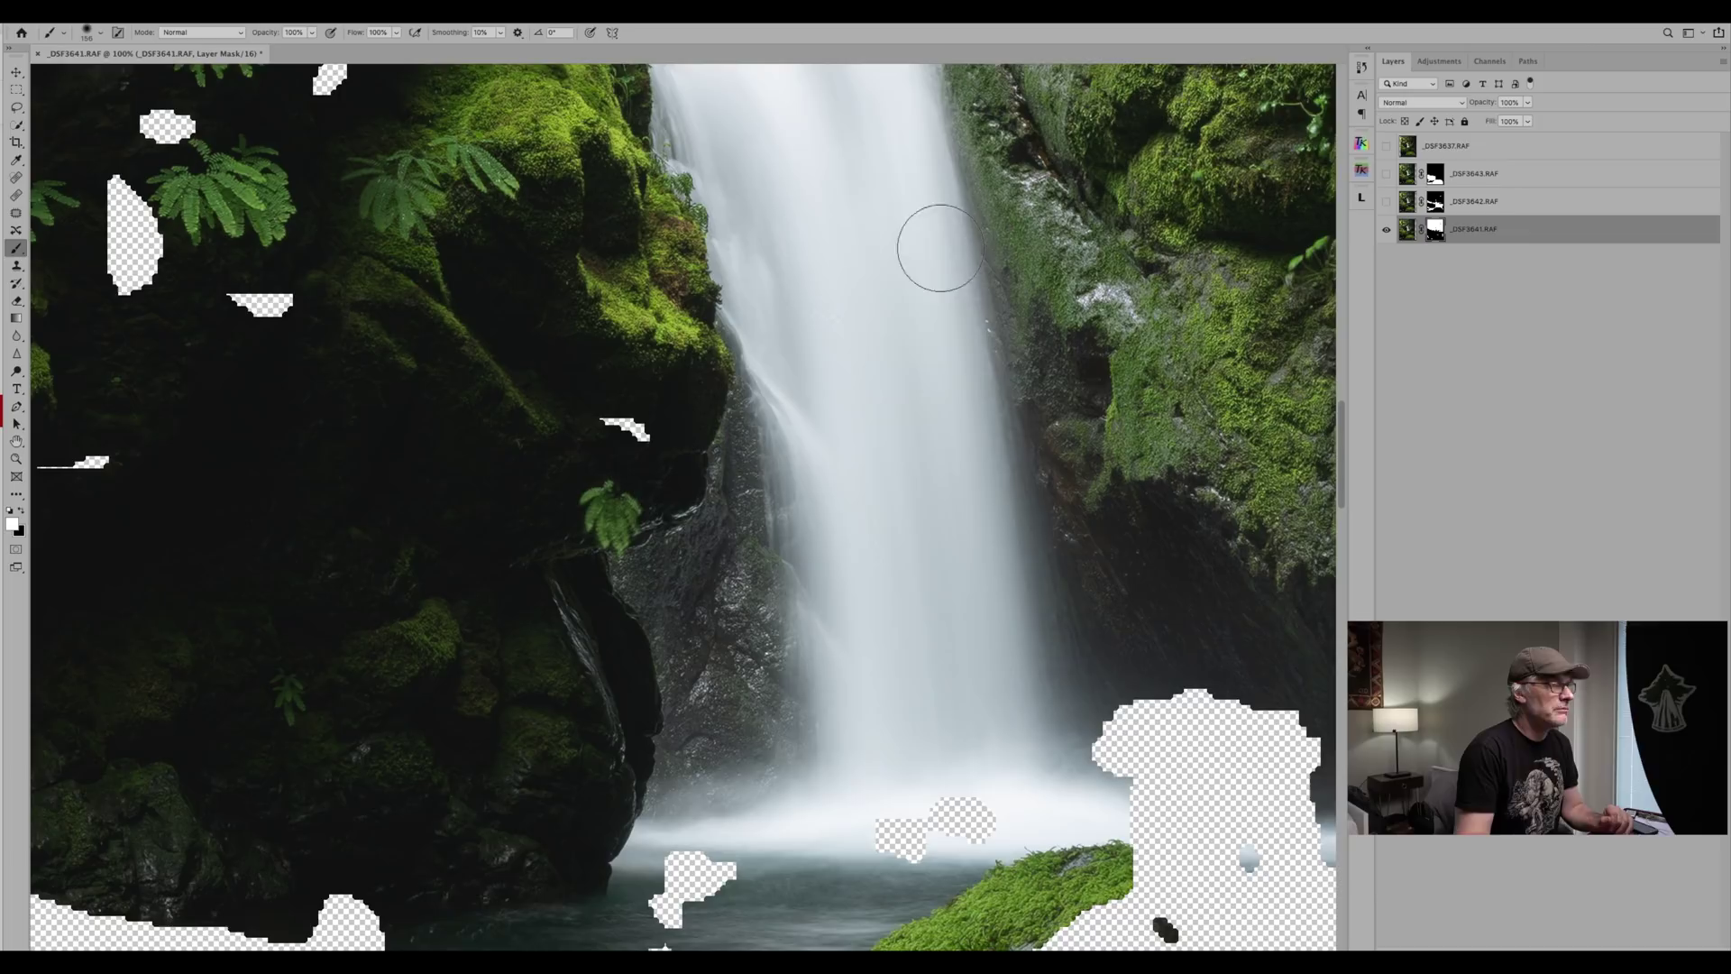
mouse_move(943, 723)
left_mouse_down()
mouse_move(993, 808)
mouse_move(760, 838)
mouse_move(672, 906)
mouse_move(751, 828)
left_mouse_up()
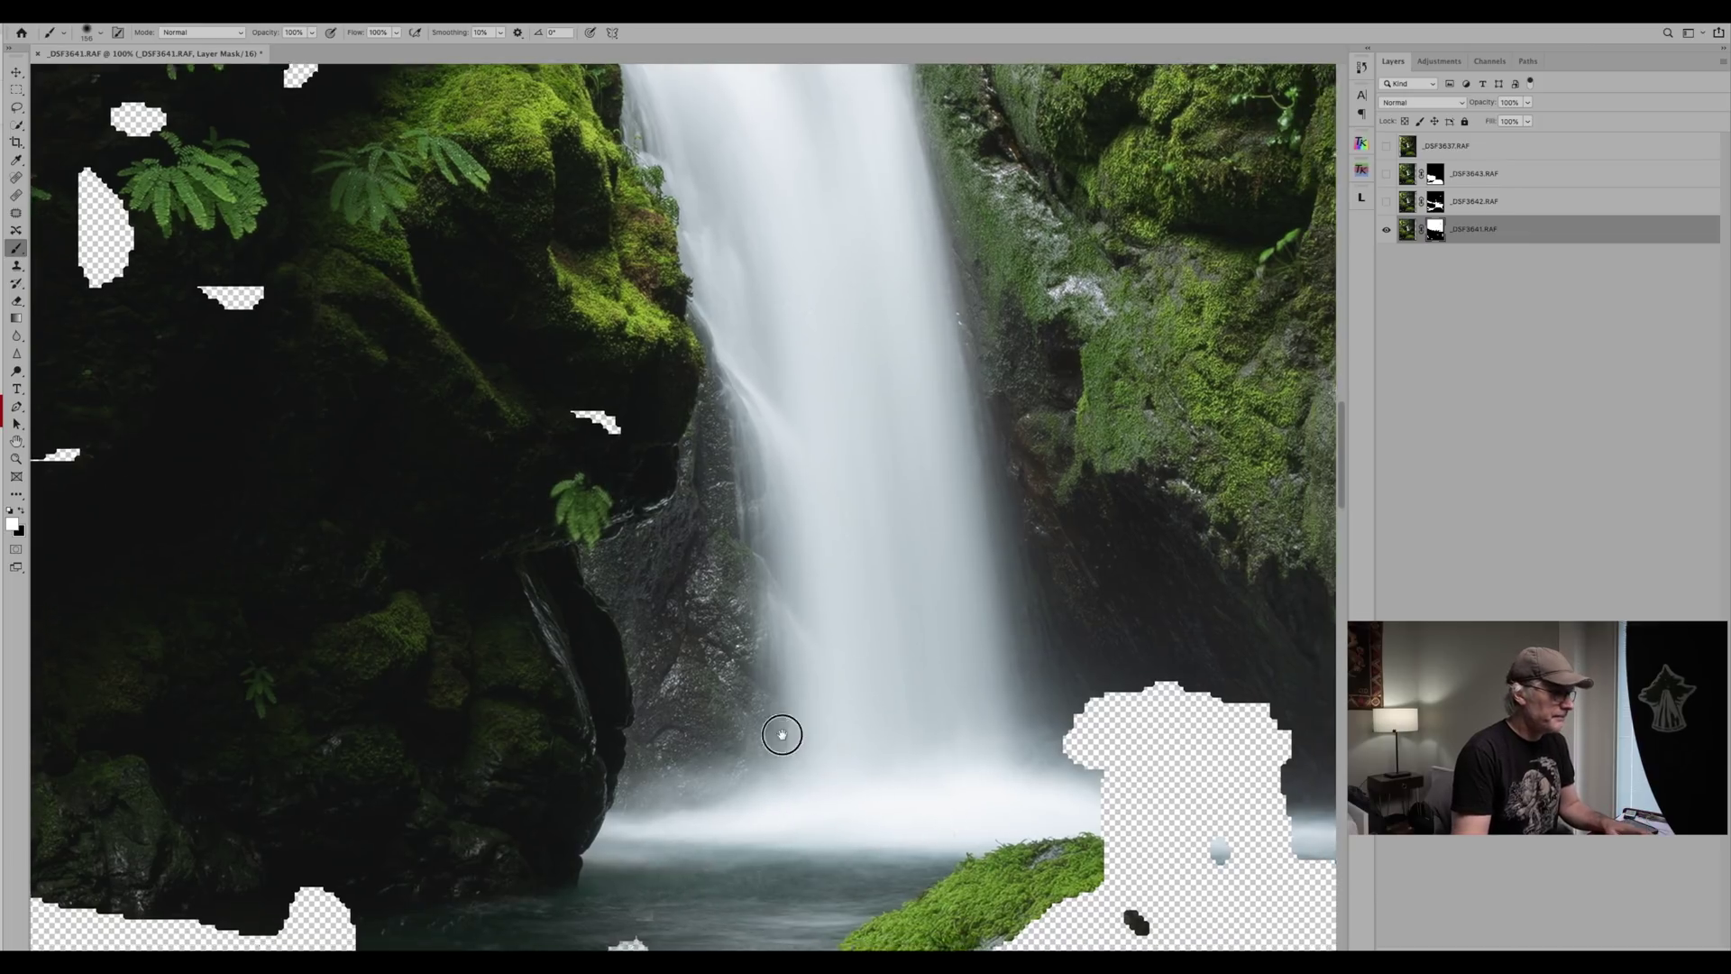
left_click_drag(784, 734, 424, 649)
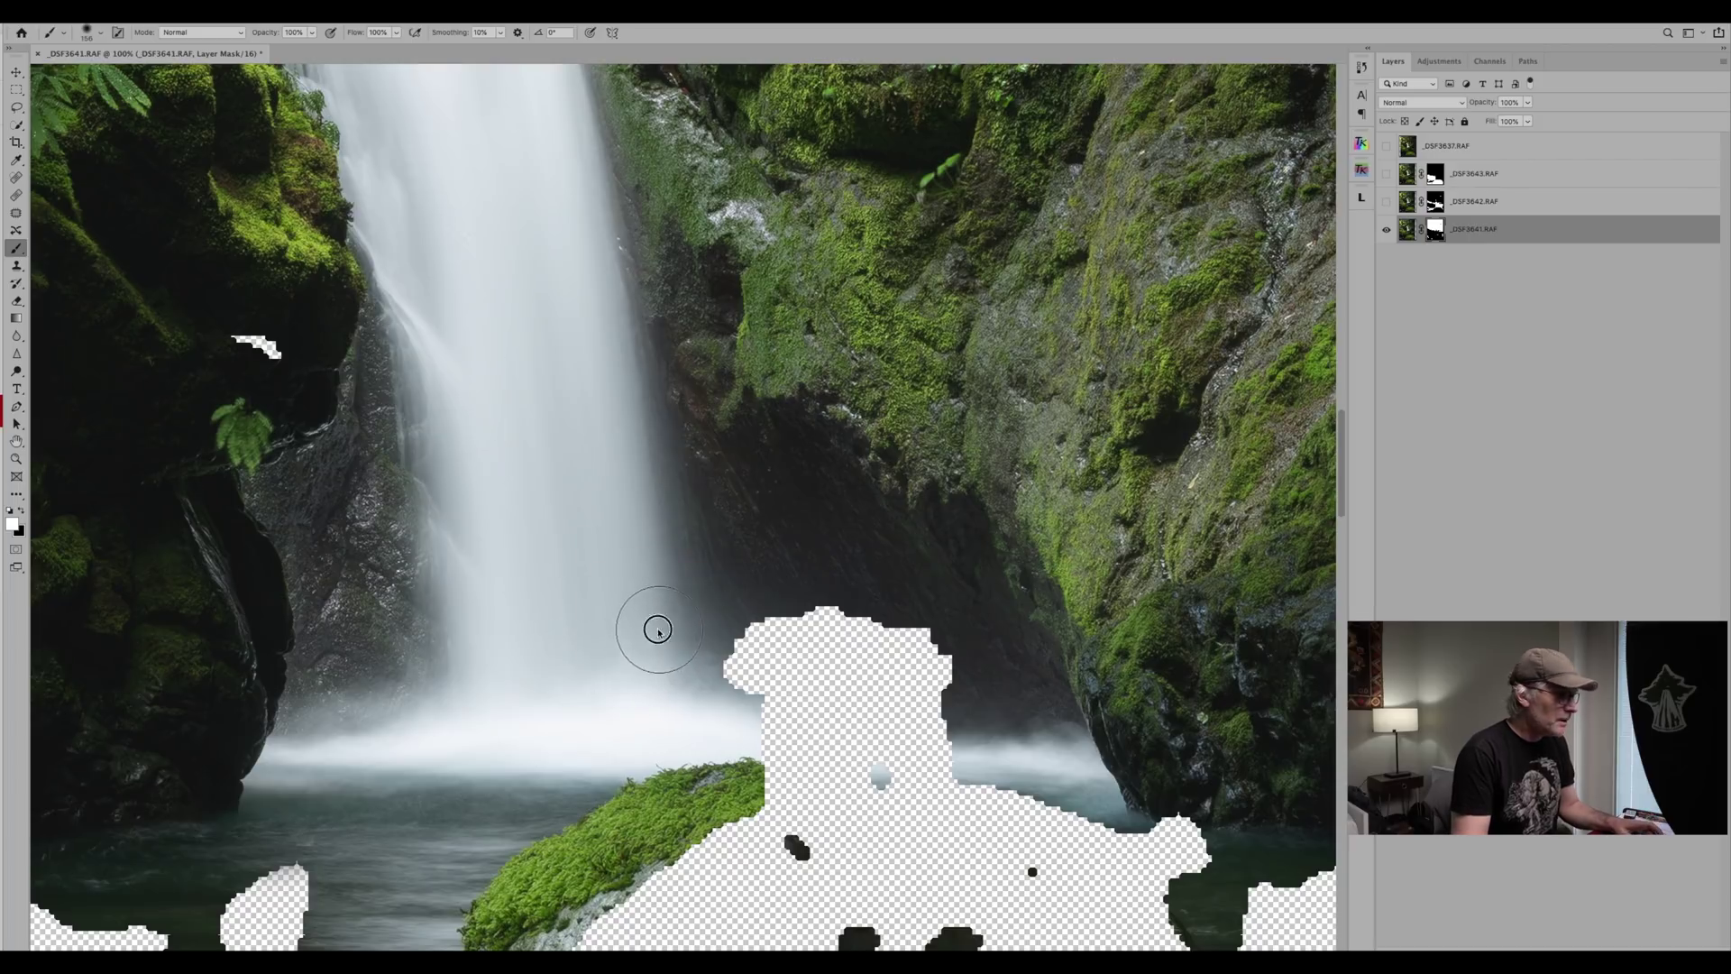
mouse_move(657, 625)
left_mouse_down()
mouse_move(614, 630)
mouse_move(716, 671)
mouse_move(683, 625)
mouse_move(886, 617)
mouse_move(760, 668)
mouse_move(756, 730)
mouse_move(947, 734)
mouse_move(837, 703)
mouse_move(824, 673)
mouse_move(959, 665)
mouse_move(771, 694)
mouse_move(946, 737)
mouse_move(910, 755)
mouse_move(1053, 786)
mouse_move(1061, 810)
mouse_move(874, 775)
mouse_move(1189, 813)
mouse_move(1157, 827)
mouse_move(1197, 859)
mouse_move(760, 748)
mouse_move(803, 747)
mouse_move(771, 754)
mouse_move(815, 767)
mouse_move(749, 764)
mouse_move(984, 816)
left_mouse_up()
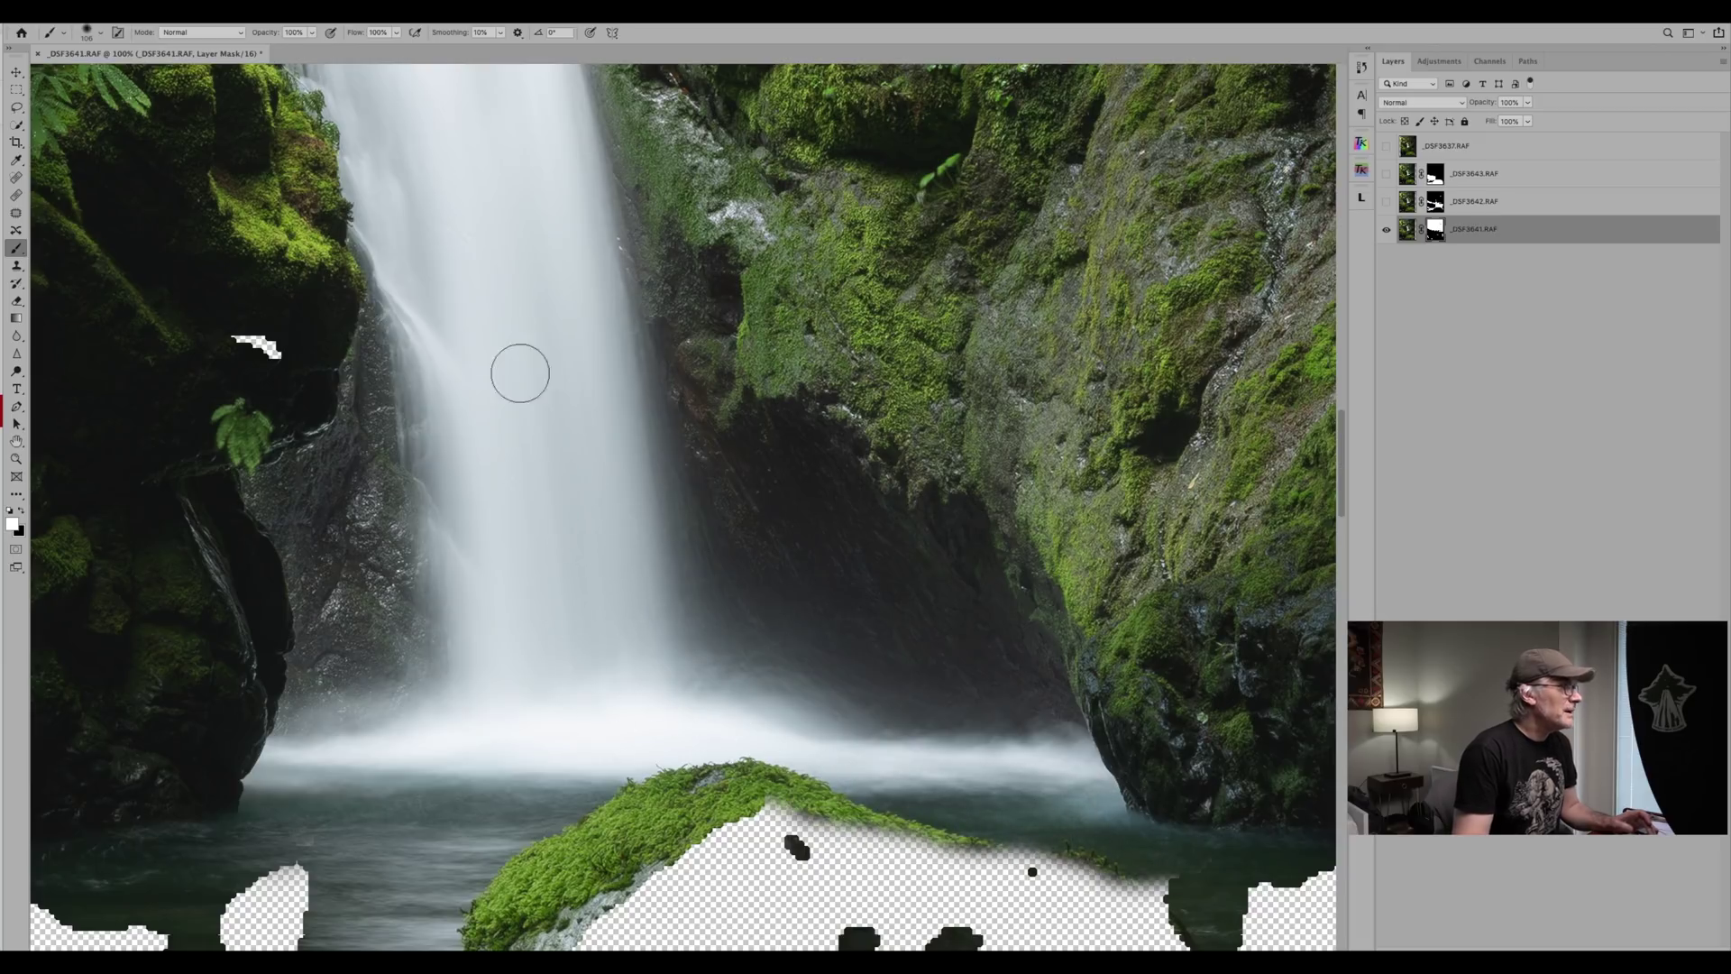
Turn _DSF3642.RAF back on while panning over the upper and lower waterfall.
left_click_drag(464, 259, 621, 552)
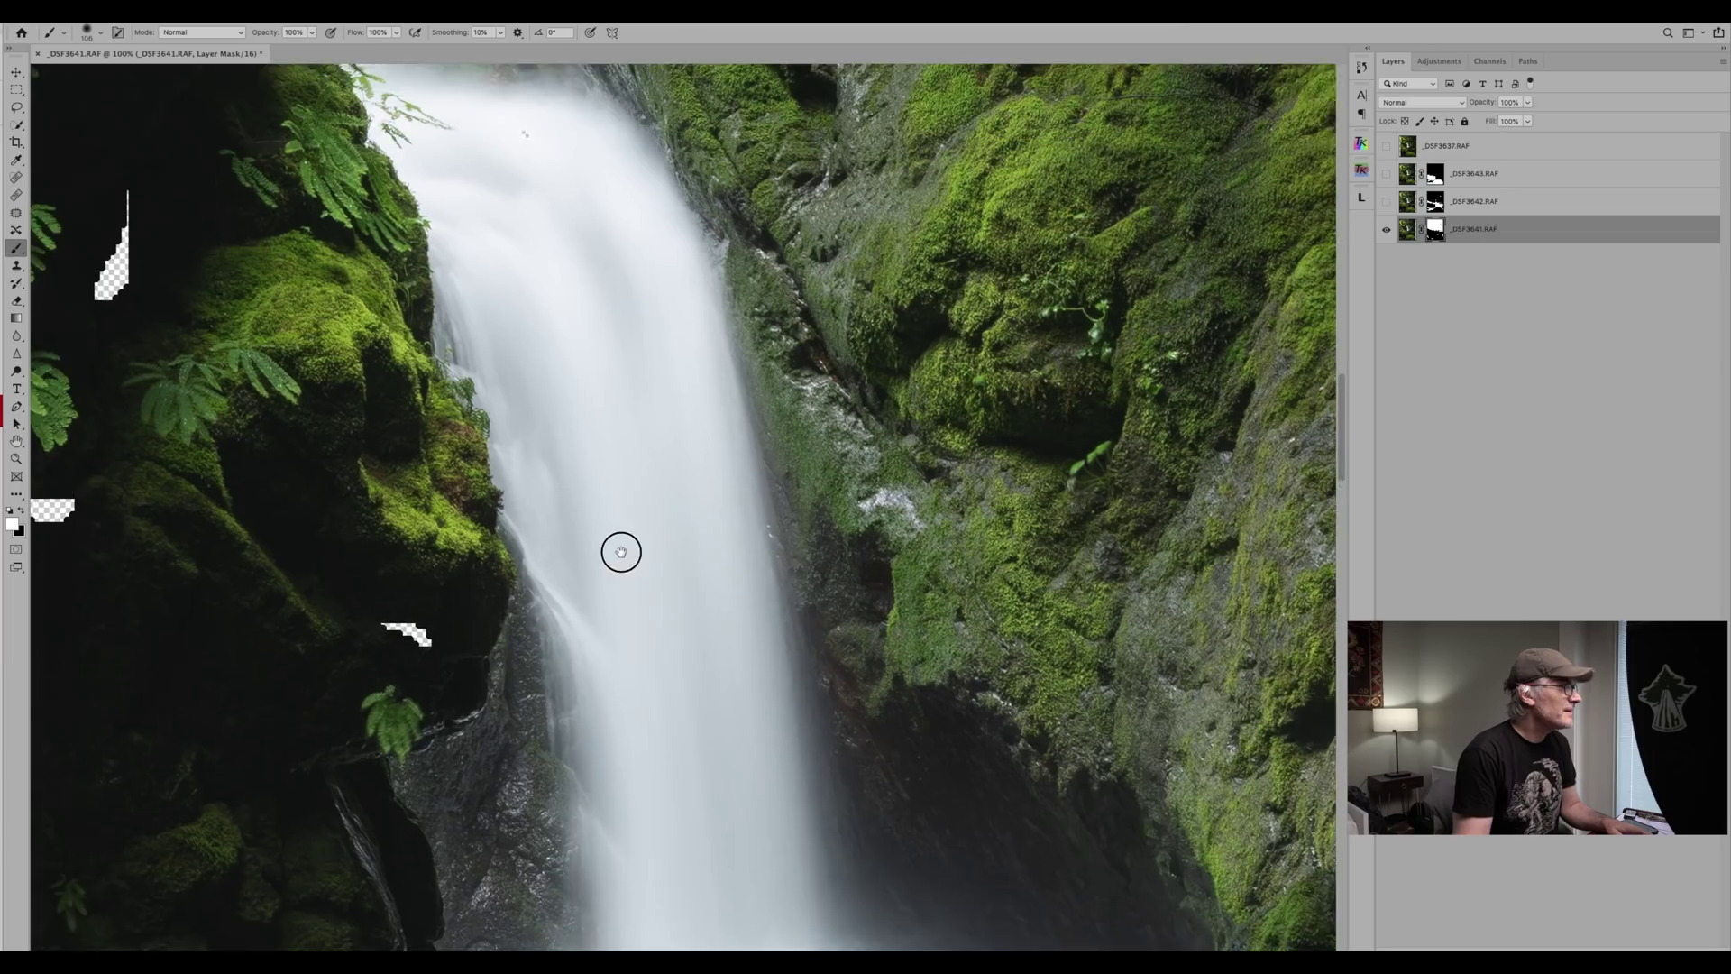
left_click_drag(604, 394, 731, 635)
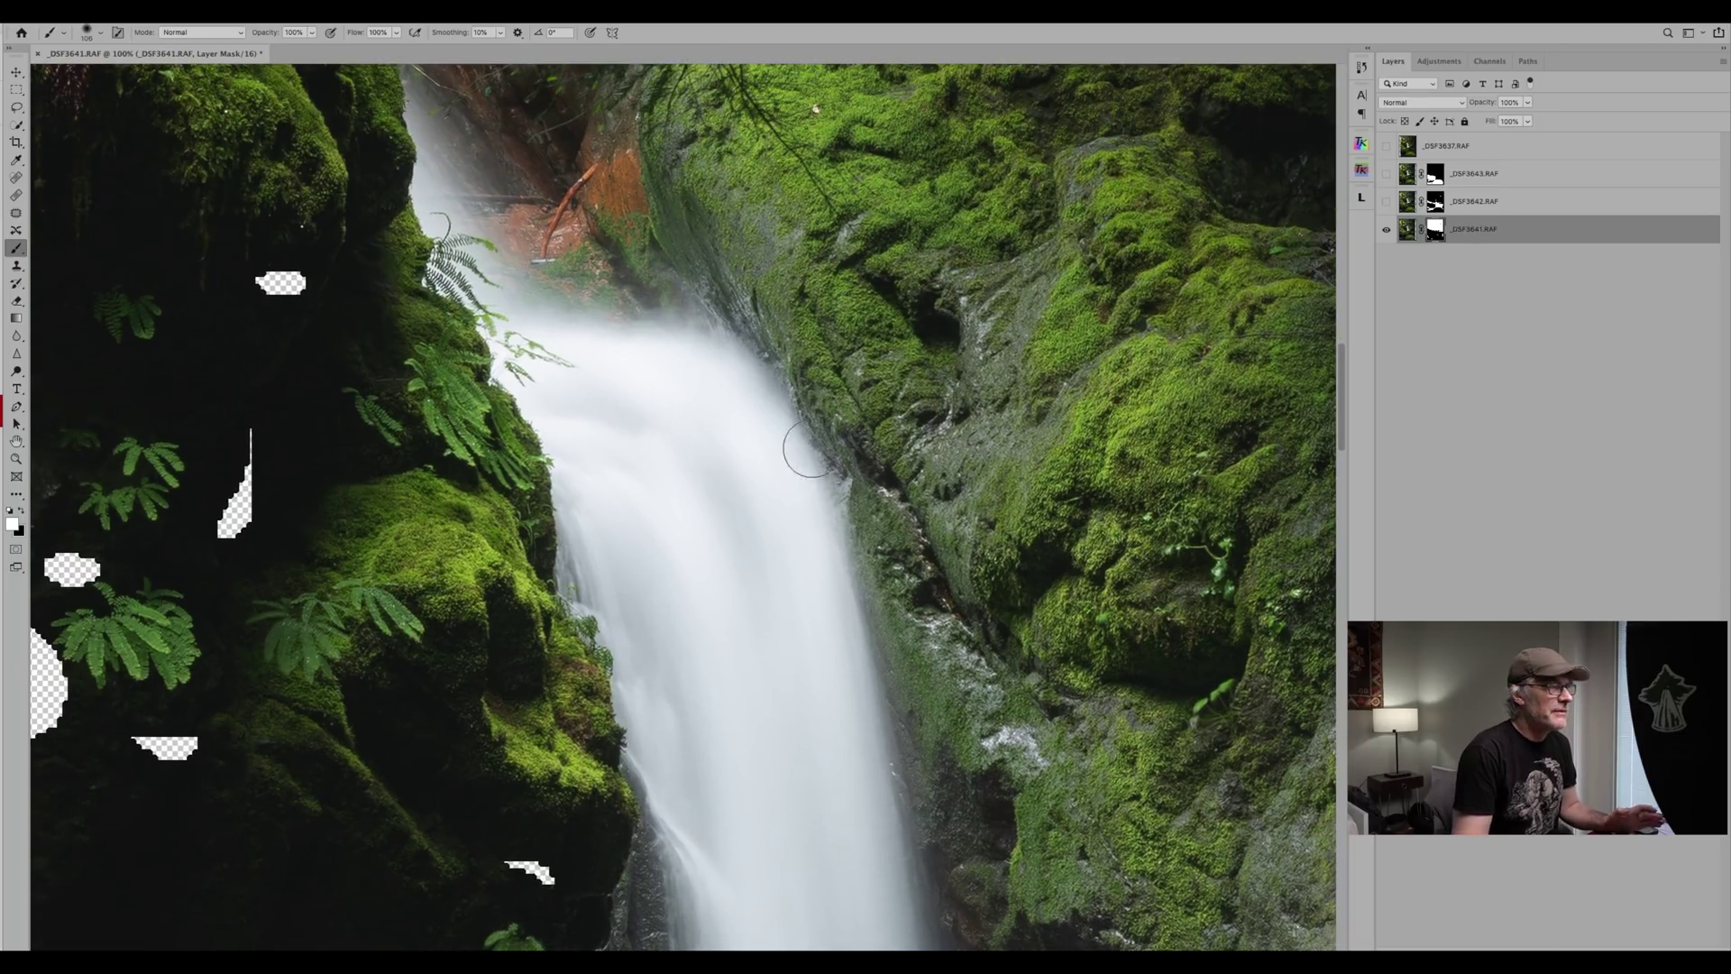
left_click(1388, 203)
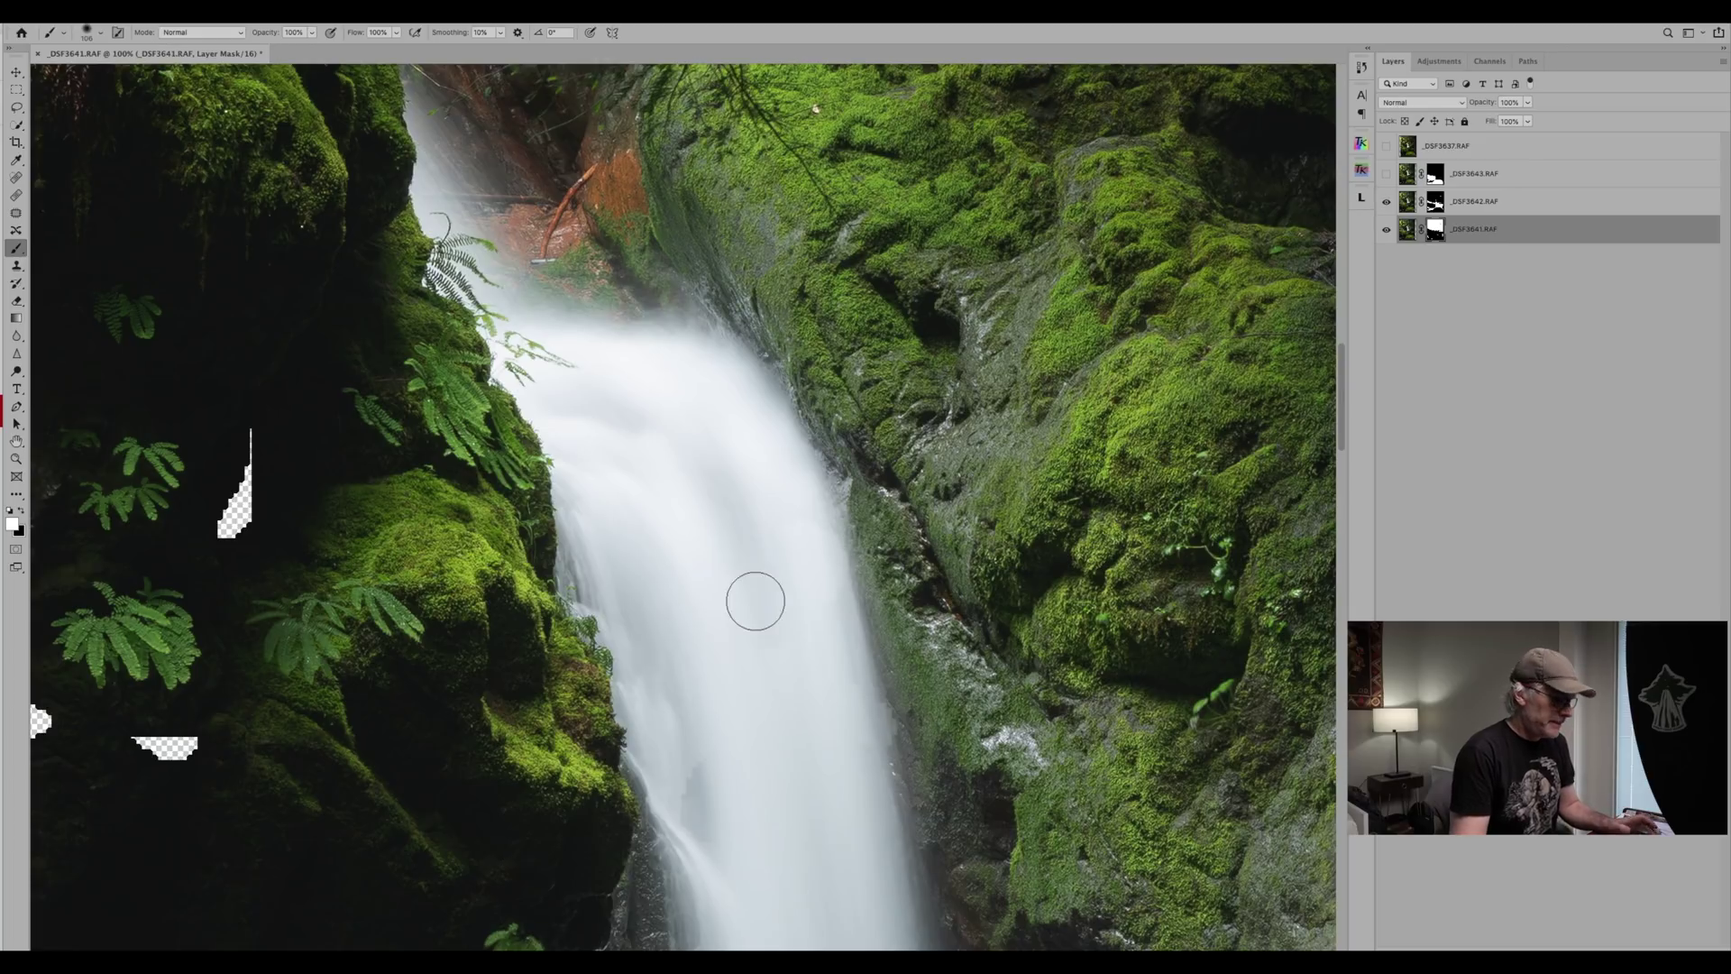
left_click_drag(724, 678, 661, 402)
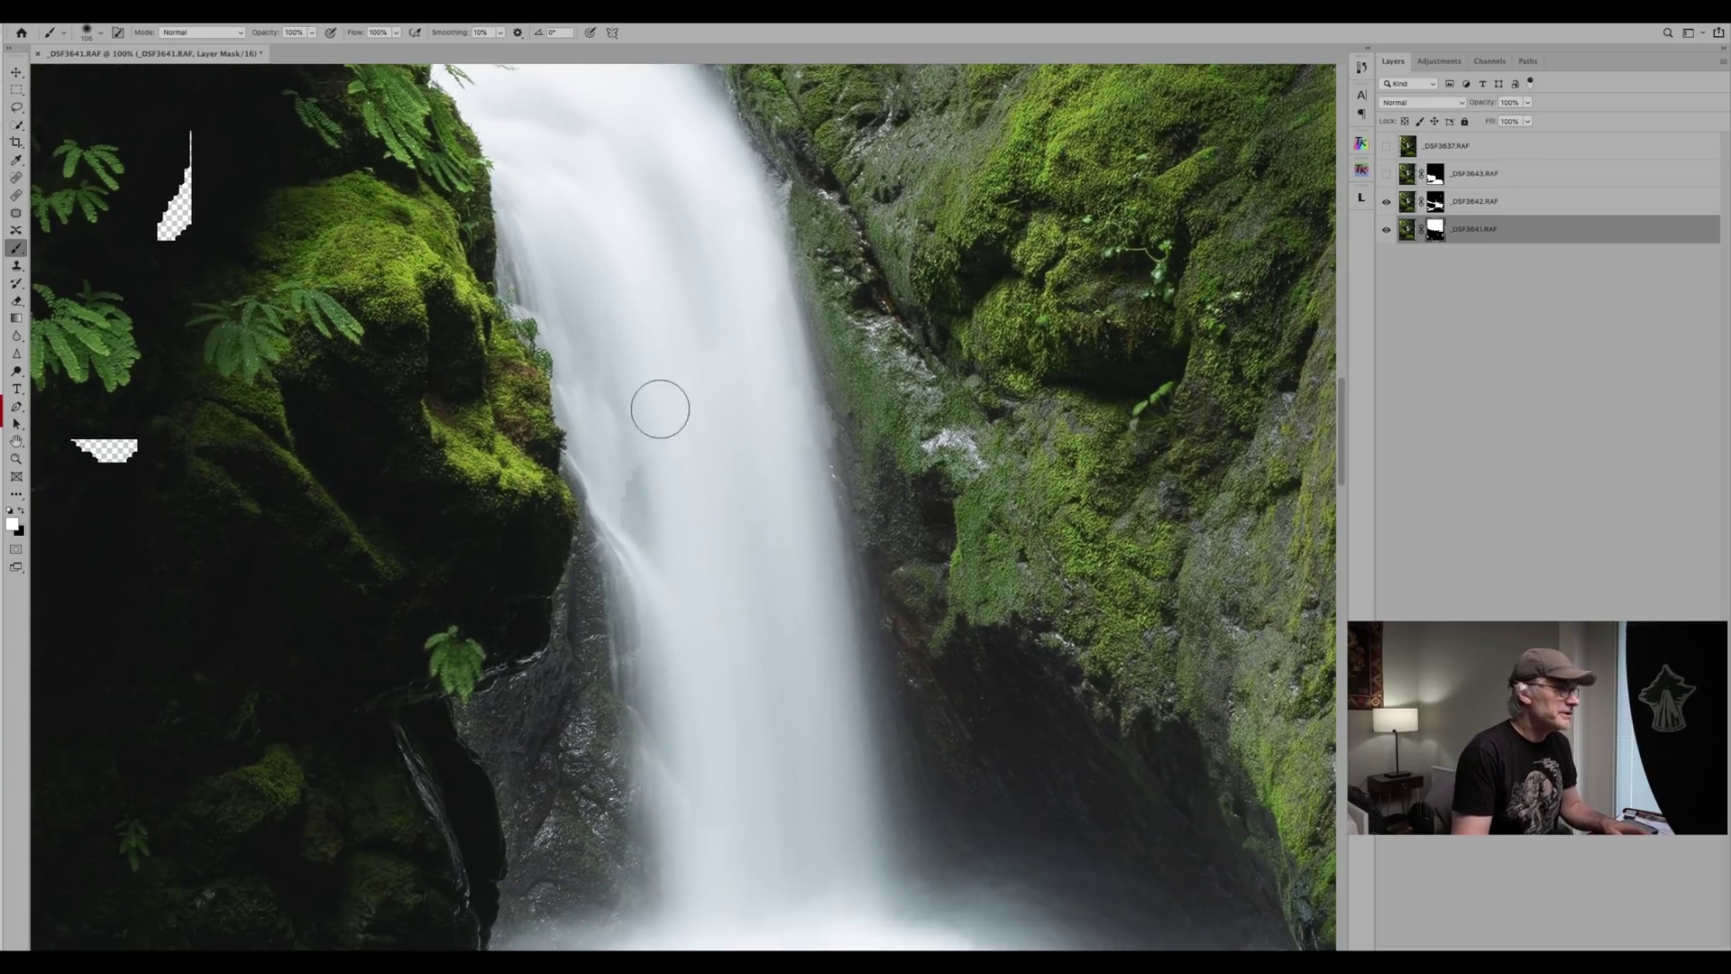
left_click_drag(729, 596, 811, 496)
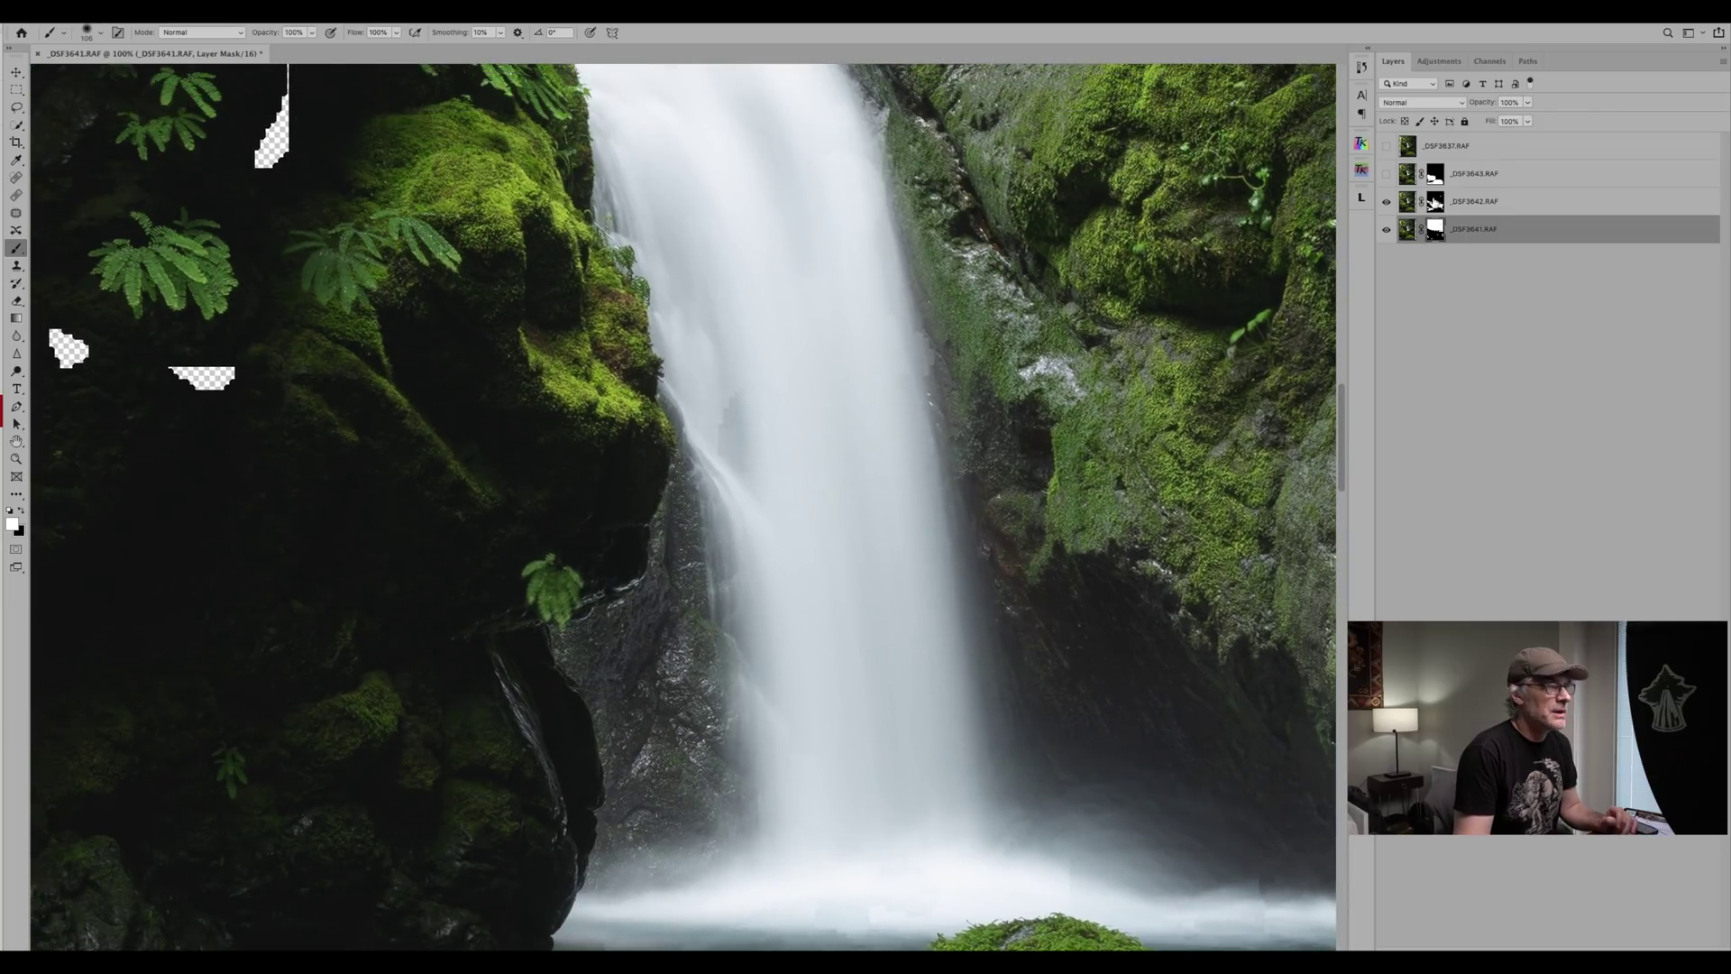
On _DSF3642's mask, paint out the dark rock patch and along the mossy rock and pool.
left_click(1435, 204)
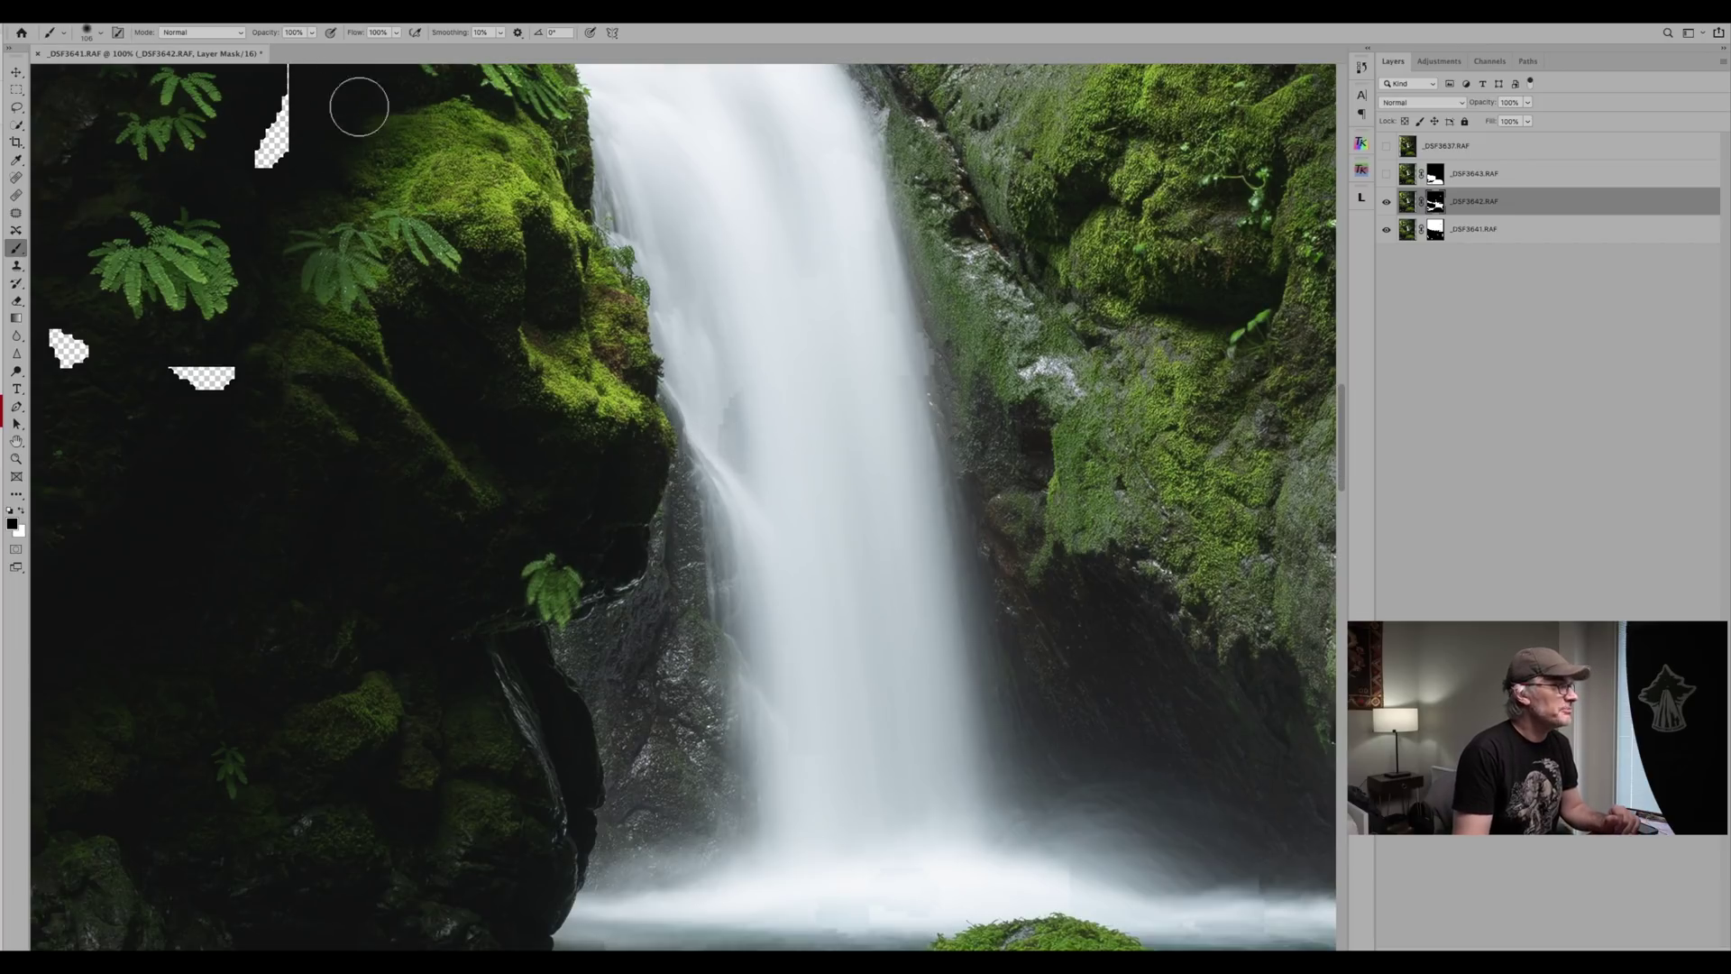
mouse_move(731, 418)
left_mouse_down()
mouse_move(734, 483)
mouse_move(737, 442)
mouse_move(701, 388)
left_mouse_up()
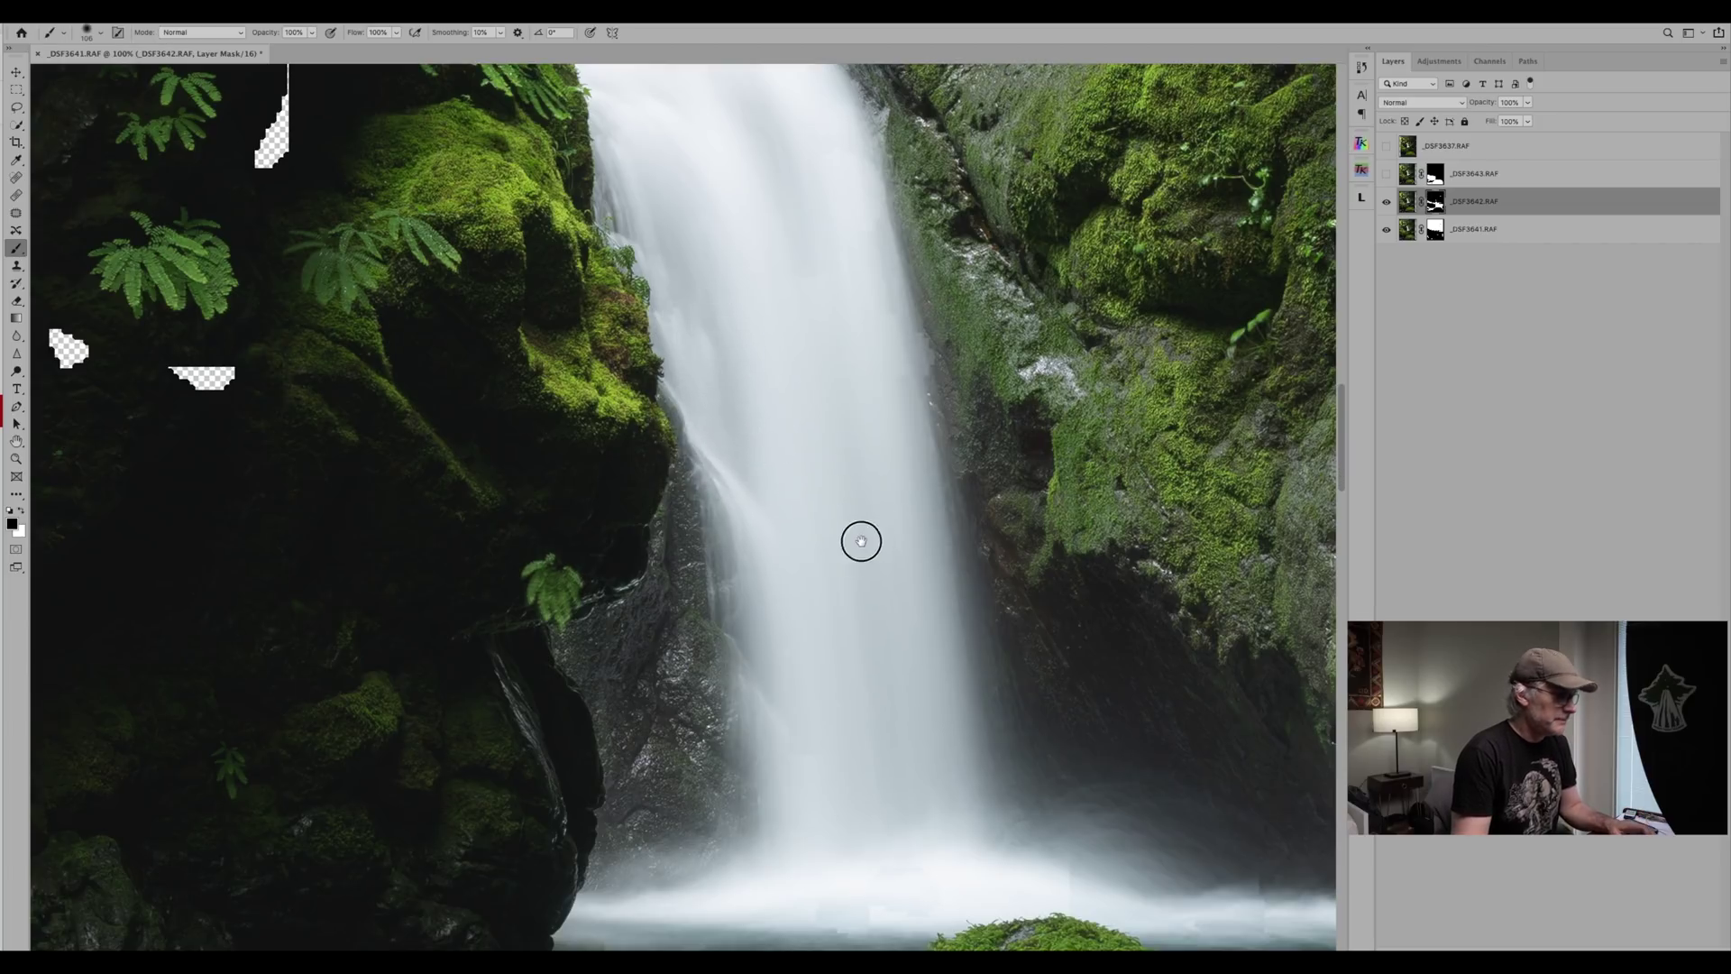
left_click_drag(861, 541, 741, 221)
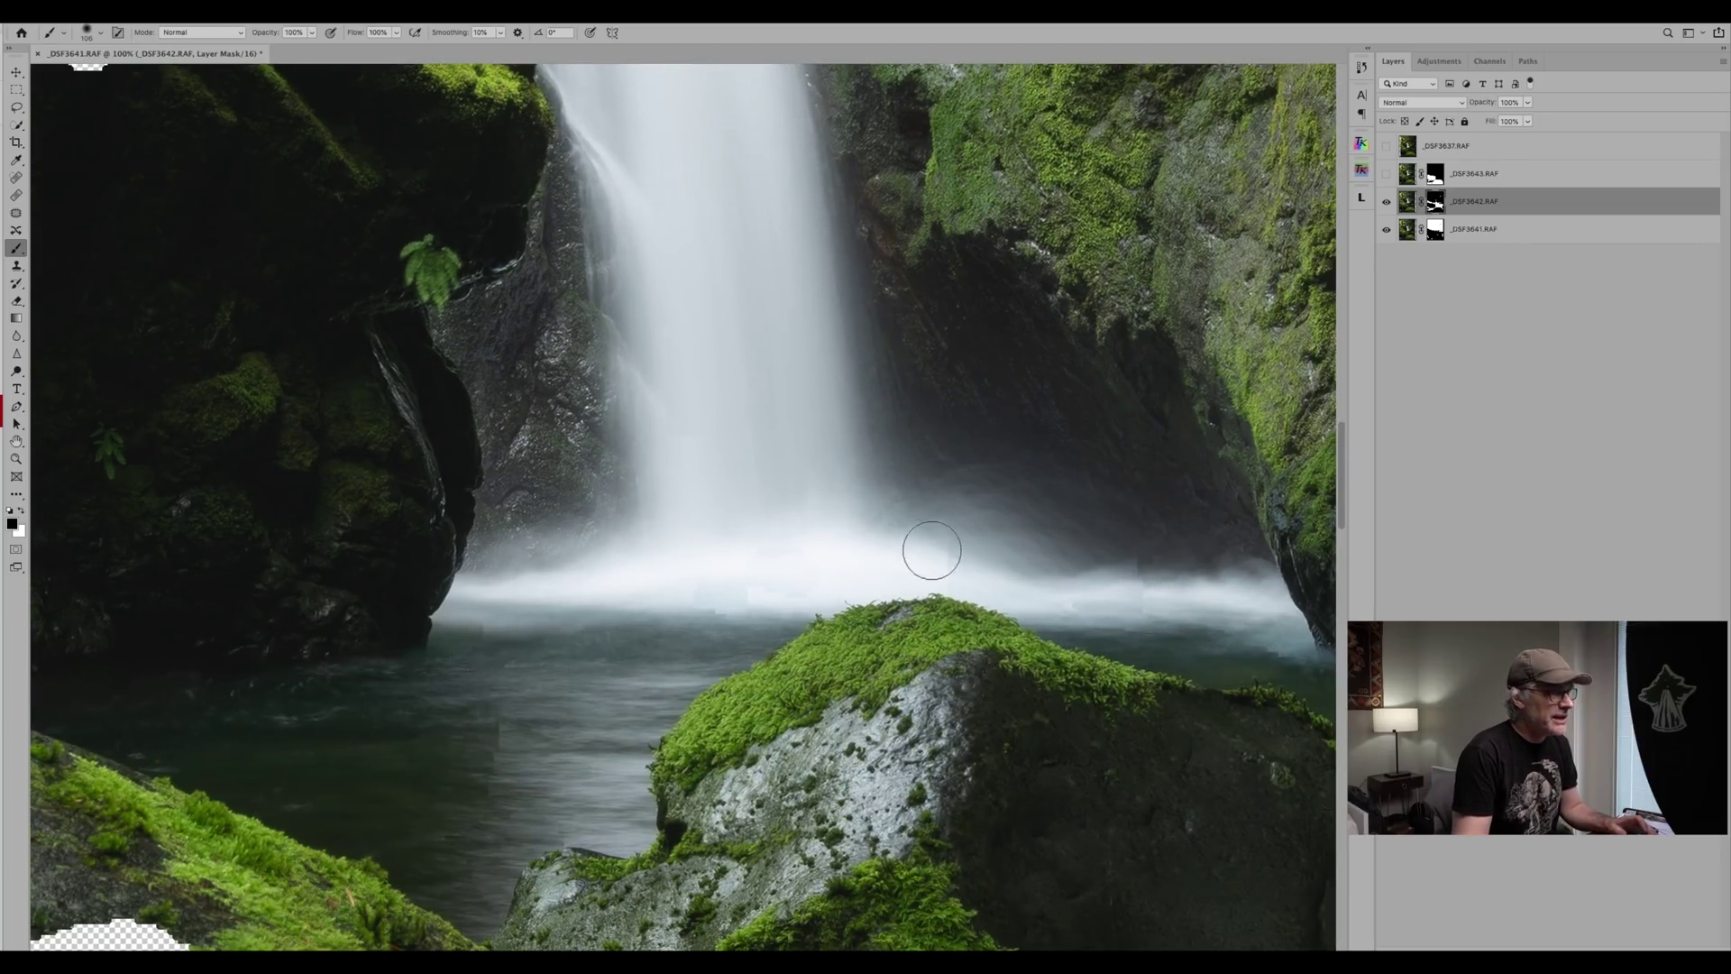
mouse_move(969, 654)
left_mouse_down()
mouse_move(995, 630)
mouse_move(1013, 660)
mouse_move(1105, 705)
mouse_move(1034, 681)
mouse_move(1086, 689)
left_mouse_up()
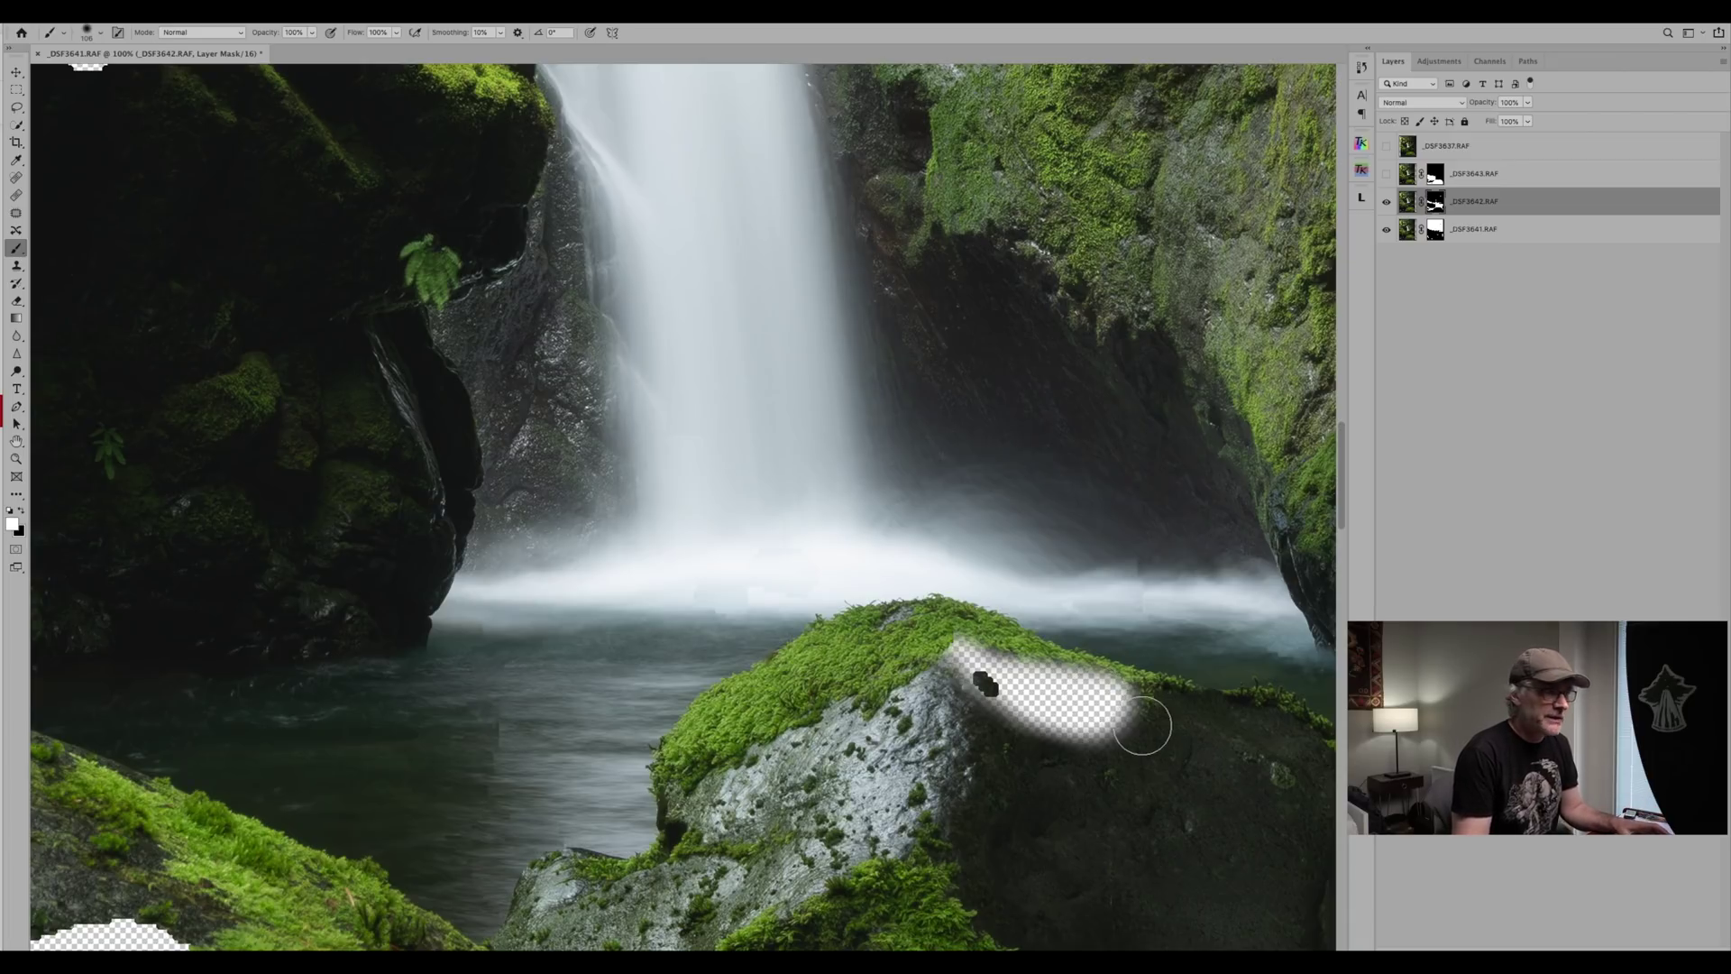
mouse_move(1143, 726)
left_mouse_down()
mouse_move(940, 678)
mouse_move(1095, 715)
mouse_move(997, 680)
left_mouse_up()
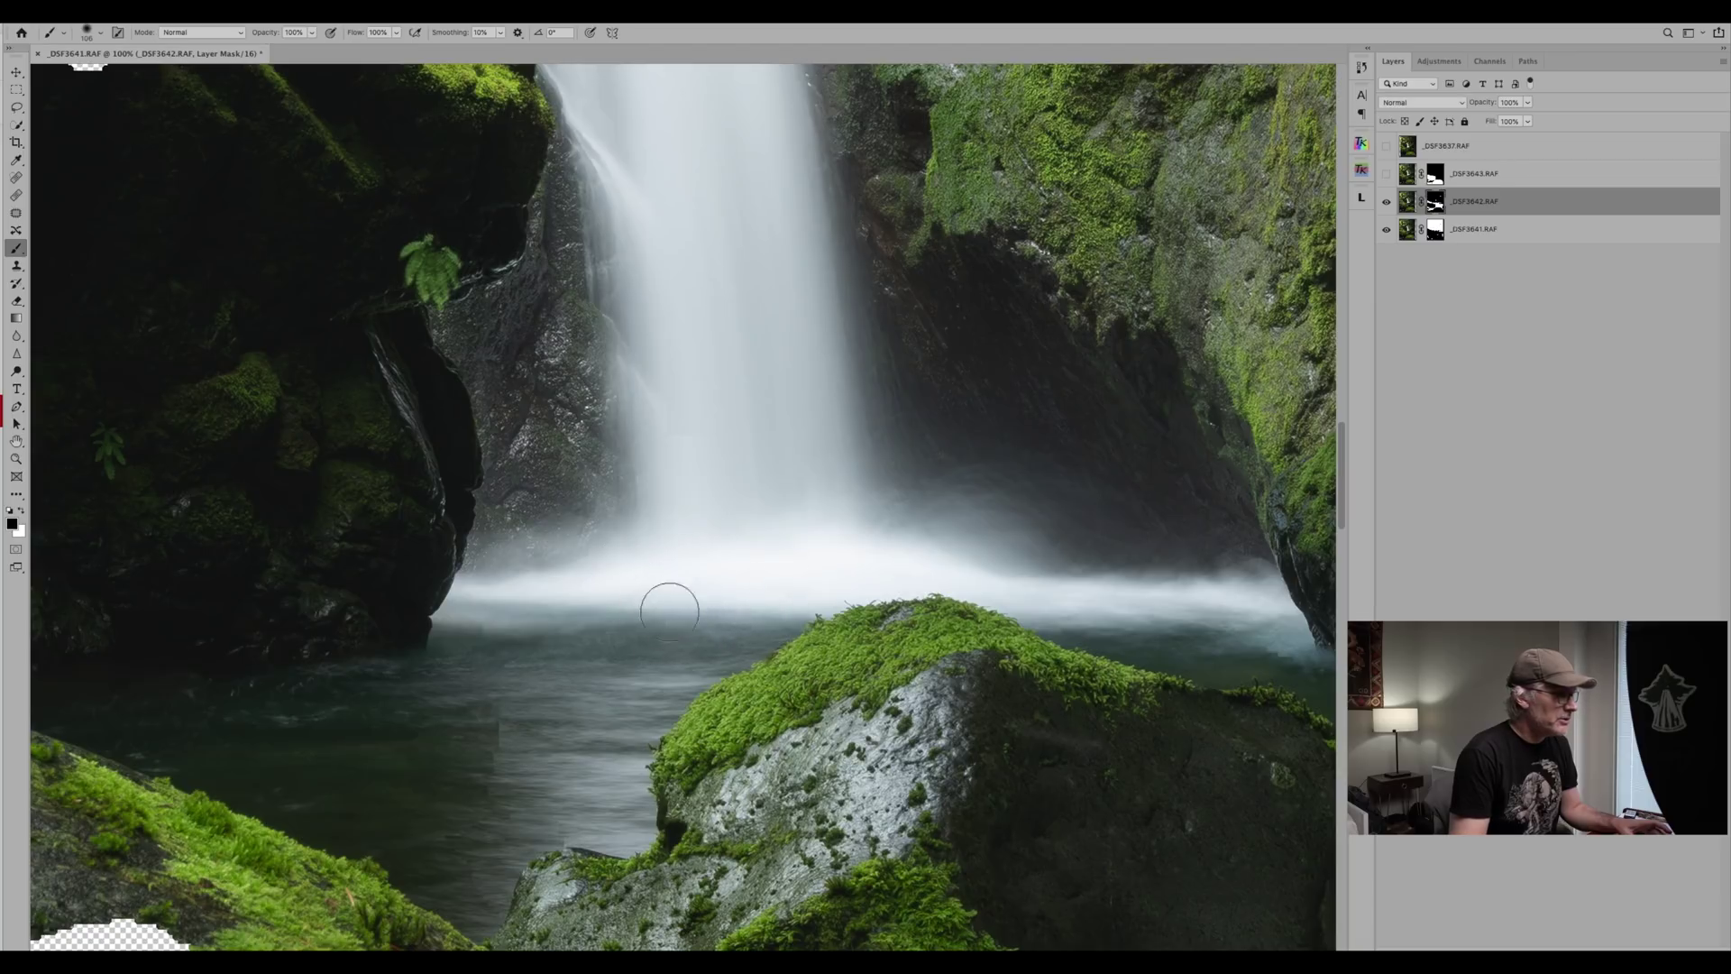
mouse_move(483, 744)
left_mouse_down()
mouse_move(459, 800)
mouse_move(500, 785)
mouse_move(426, 729)
mouse_move(510, 713)
left_mouse_up()
Swap to white and, with a larger brush, blend the waterfall's base and mist.
key("x")
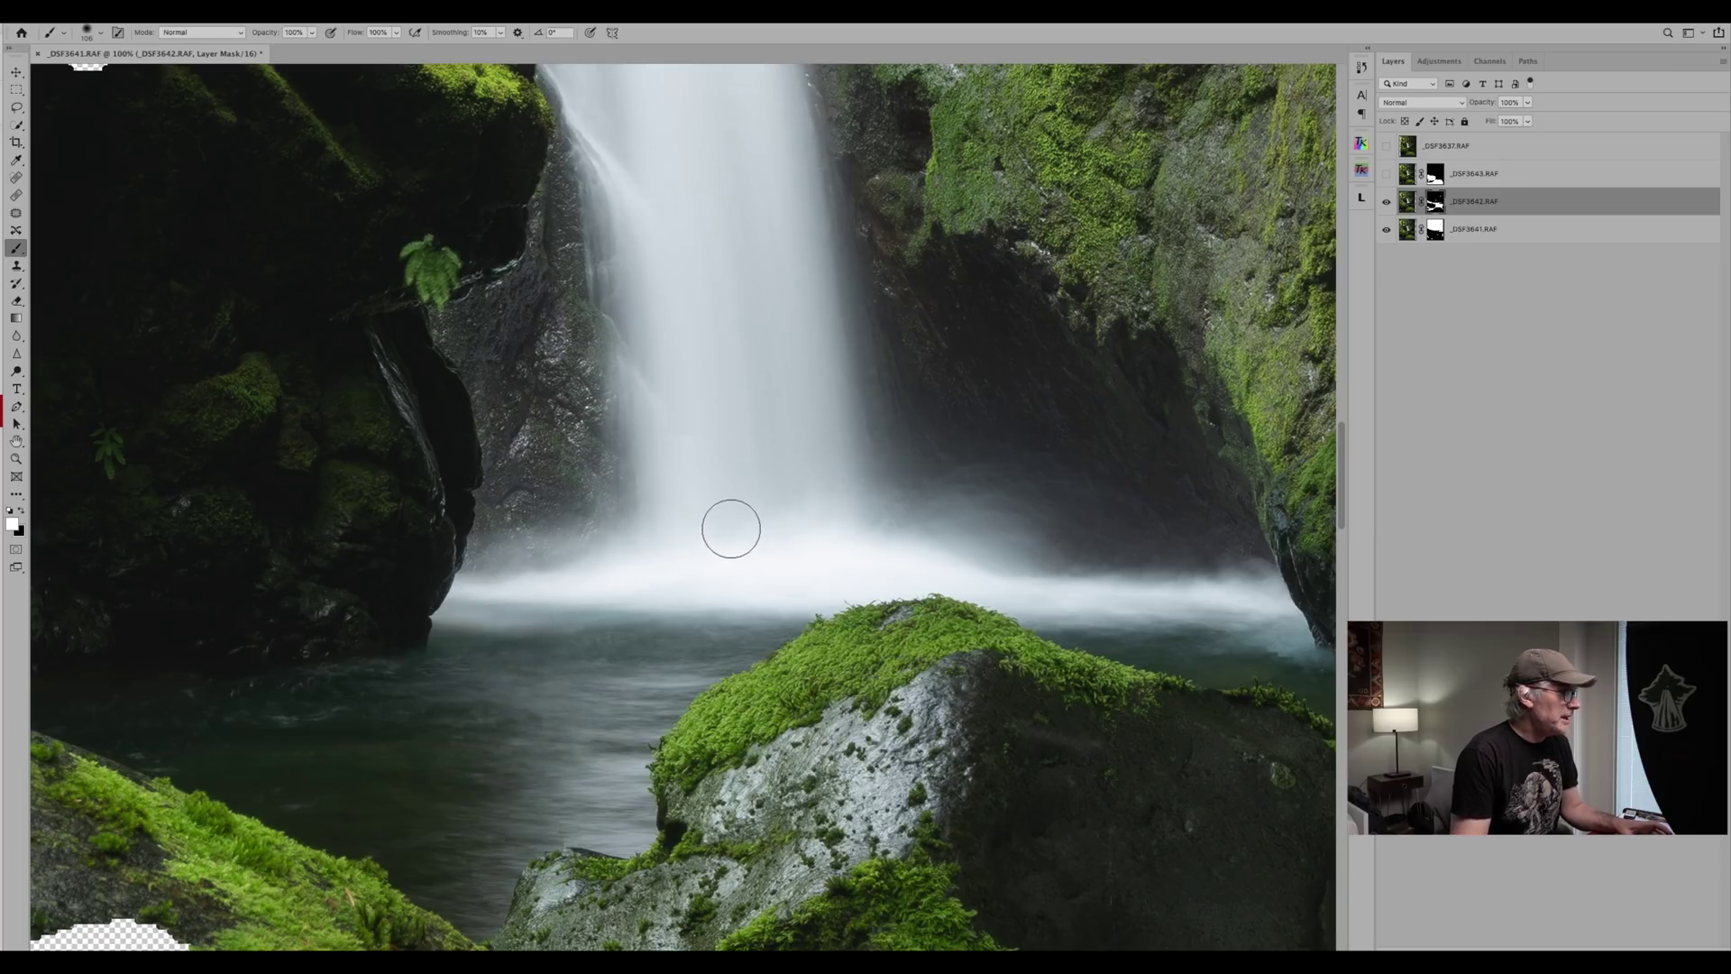
mouse_move(710, 544)
left_mouse_down()
mouse_move(695, 560)
mouse_move(649, 491)
mouse_move(657, 423)
left_mouse_up()
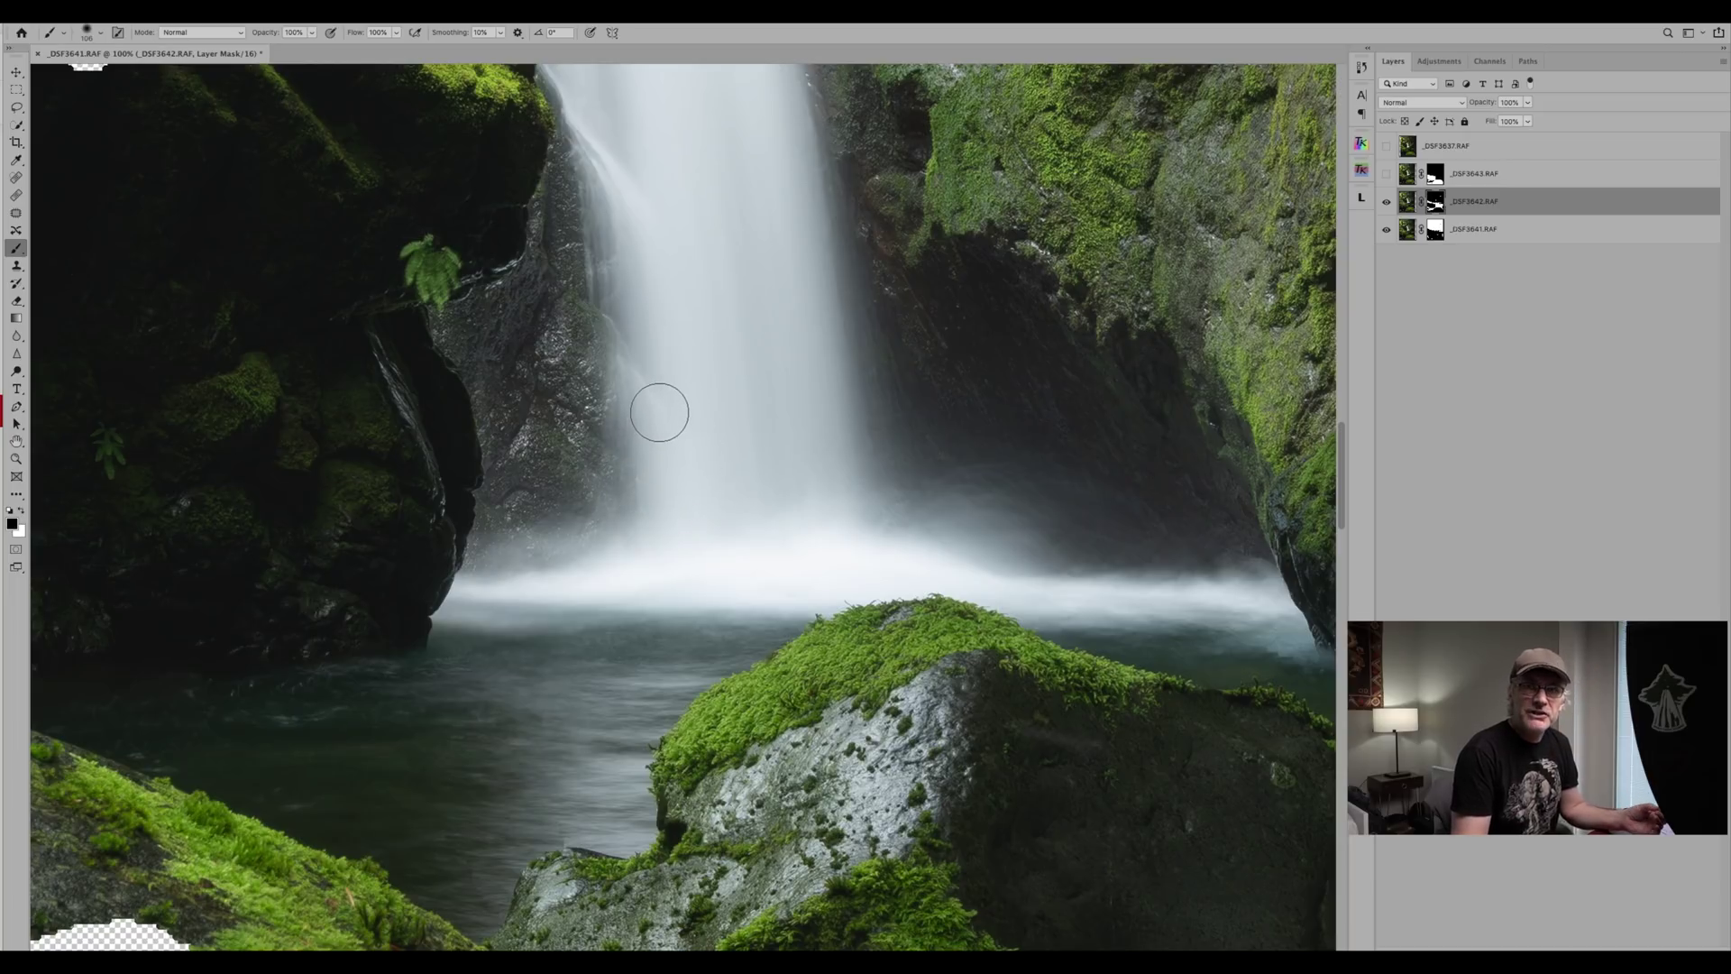
key("bracketright")
key("bracketright")
key("bracketright")
mouse_move(800, 444)
left_mouse_down()
mouse_move(837, 476)
mouse_move(1063, 541)
left_mouse_up()
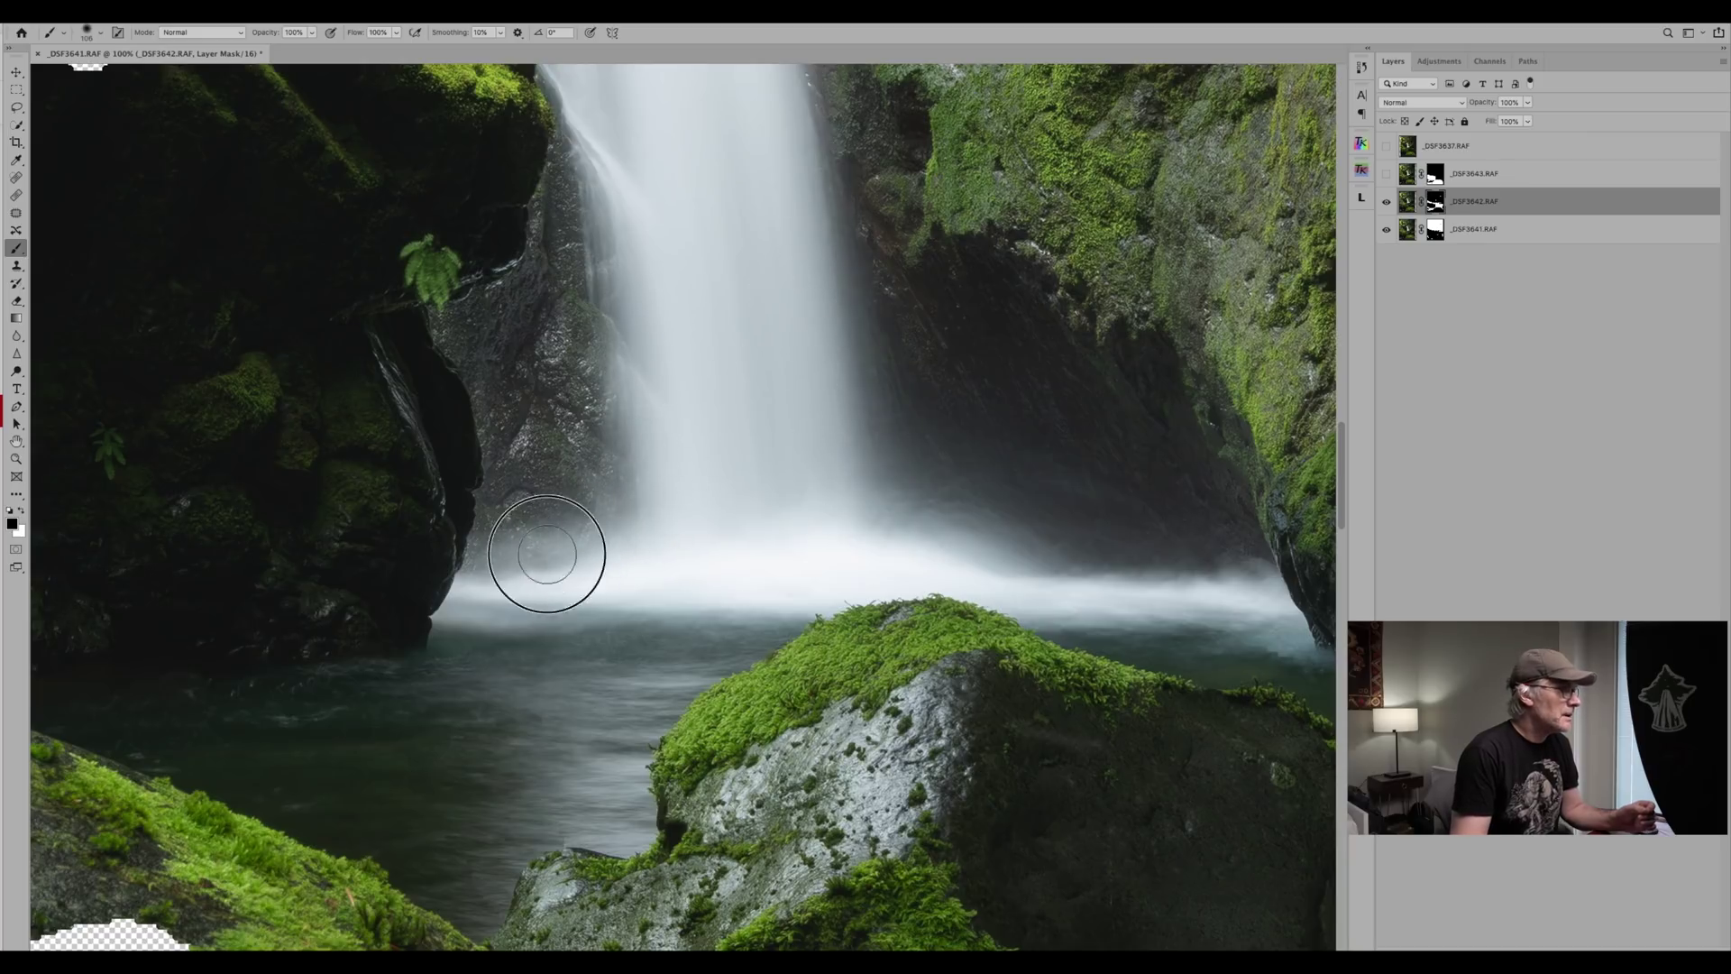
Paint the _DSF3642 mask along the waterfall's edges, including the right edge, to blend into rock.
left_click_drag(661, 271, 722, 607)
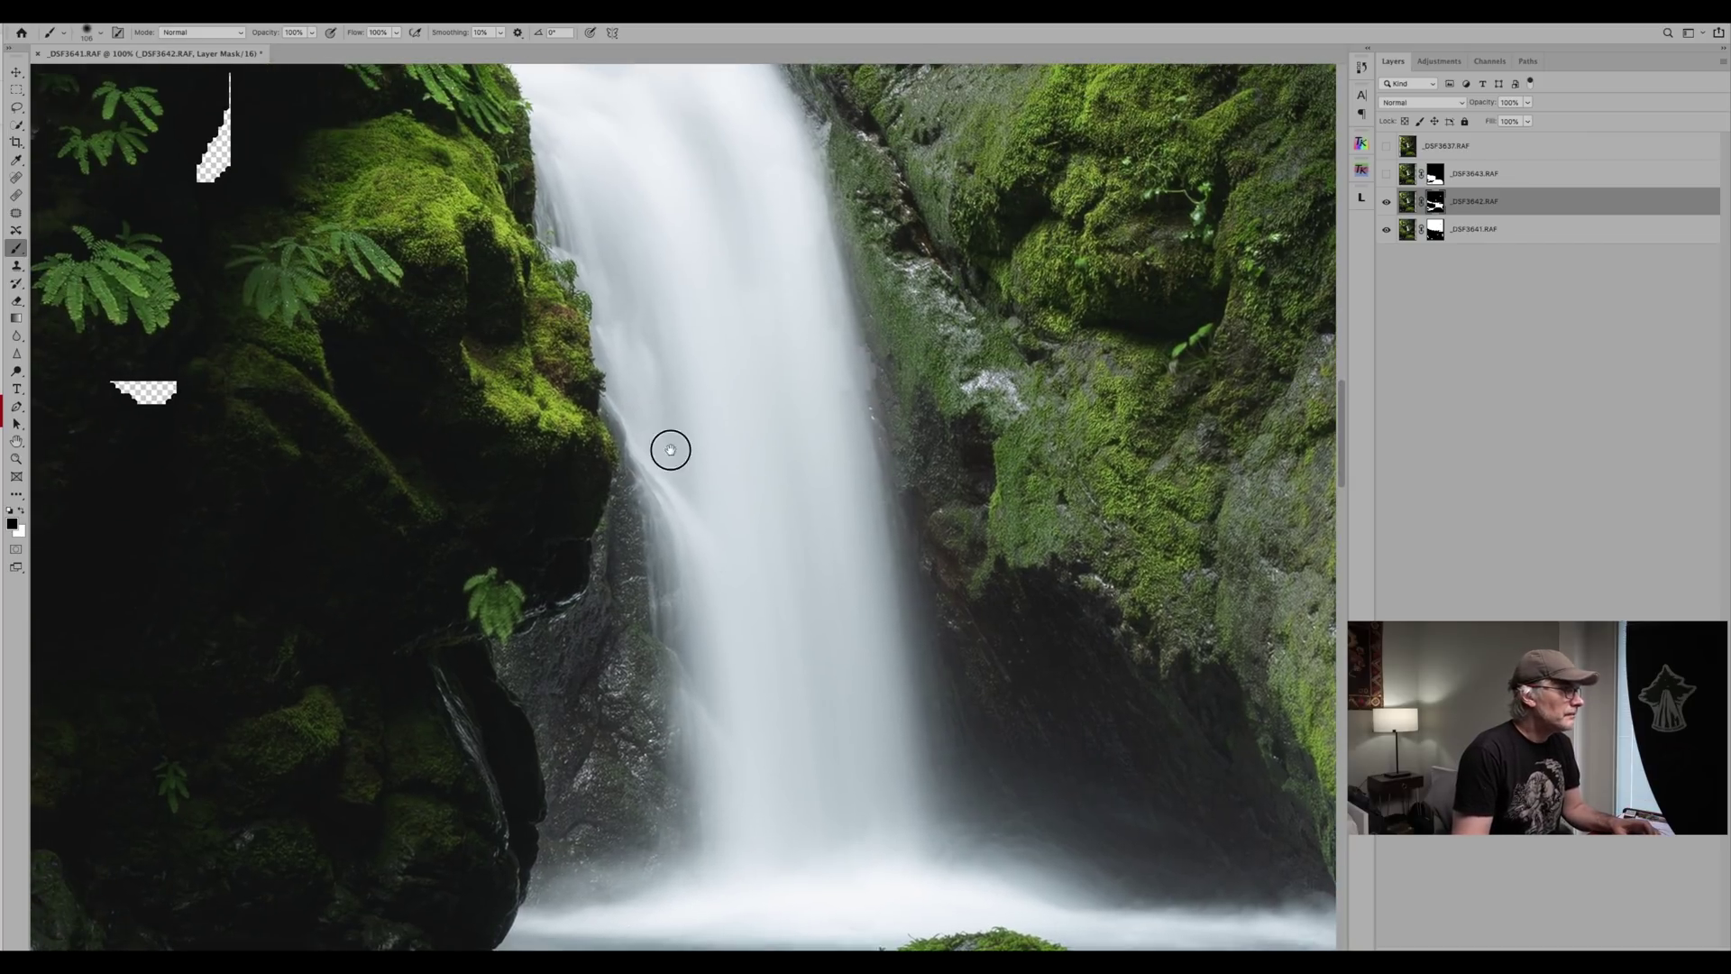
mouse_move(673, 368)
left_mouse_down()
mouse_move(717, 456)
mouse_move(762, 642)
left_mouse_up()
mouse_move(672, 406)
left_mouse_down()
mouse_move(743, 578)
mouse_move(817, 599)
mouse_move(872, 646)
mouse_move(880, 526)
mouse_move(931, 730)
mouse_move(936, 701)
mouse_move(942, 856)
mouse_move(877, 795)
mouse_move(820, 487)
left_mouse_up()
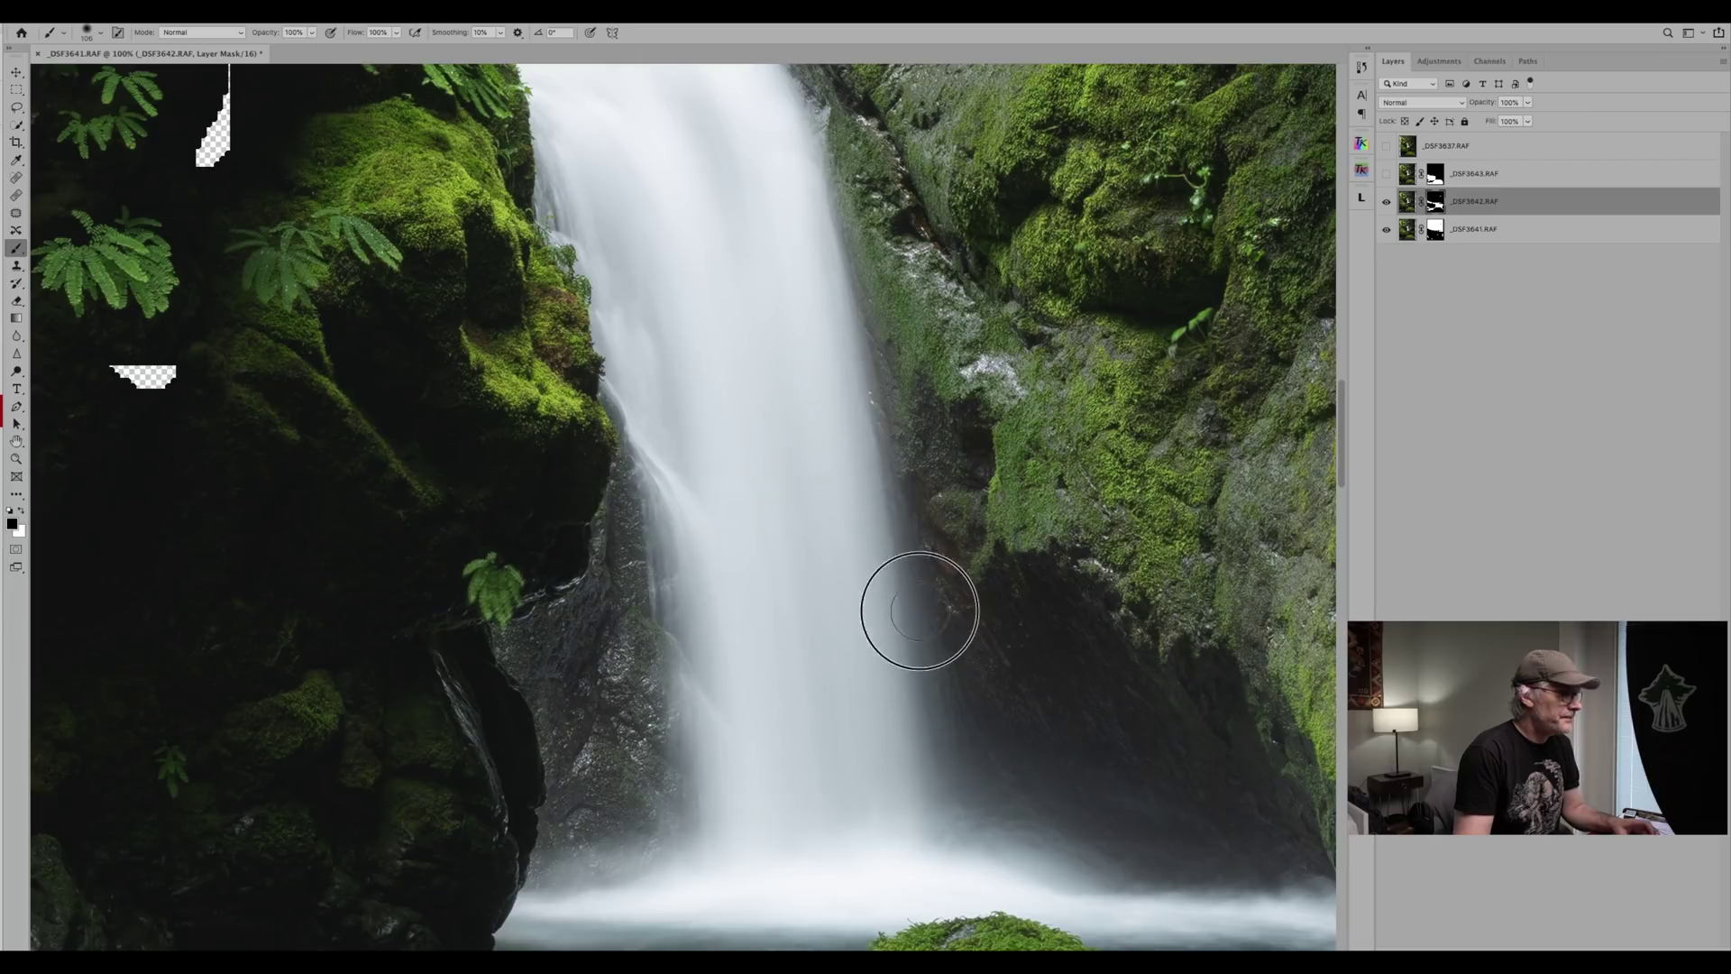
mouse_move(919, 611)
left_mouse_down()
mouse_move(939, 812)
mouse_move(868, 739)
left_mouse_up()
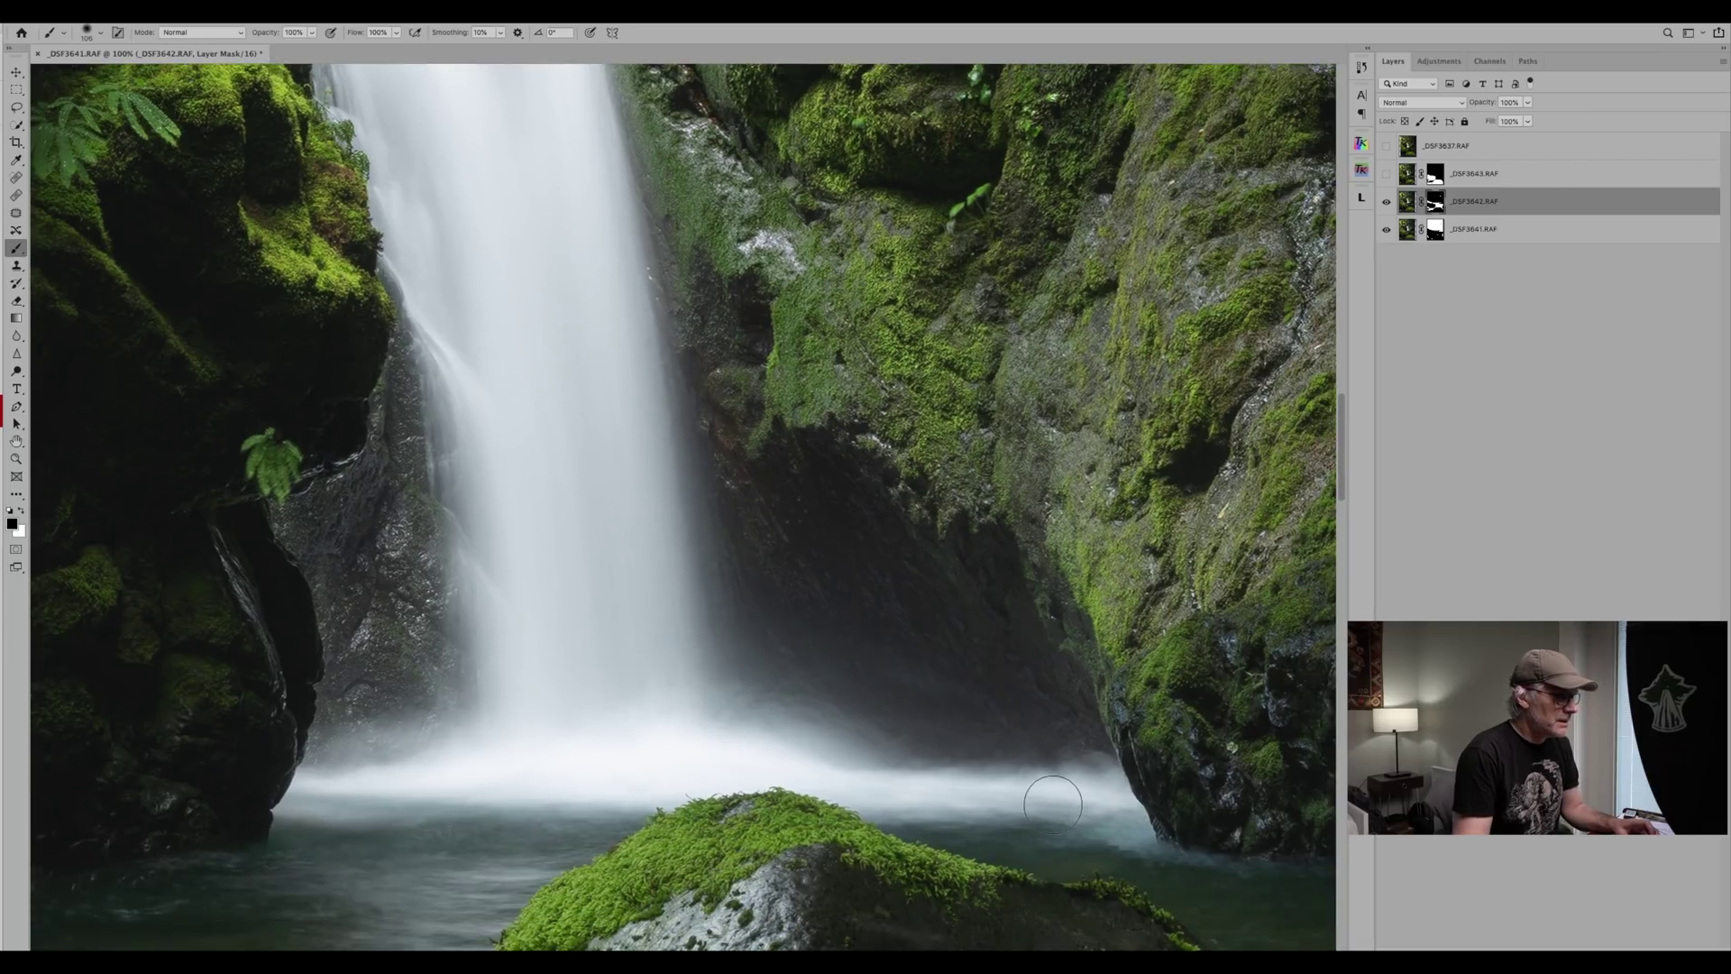
Pan around the pool, upper falls and ferns to check the blend.
mouse_move(1035, 792)
left_mouse_down()
mouse_move(838, 657)
mouse_move(865, 625)
mouse_move(700, 592)
mouse_move(663, 614)
left_mouse_up()
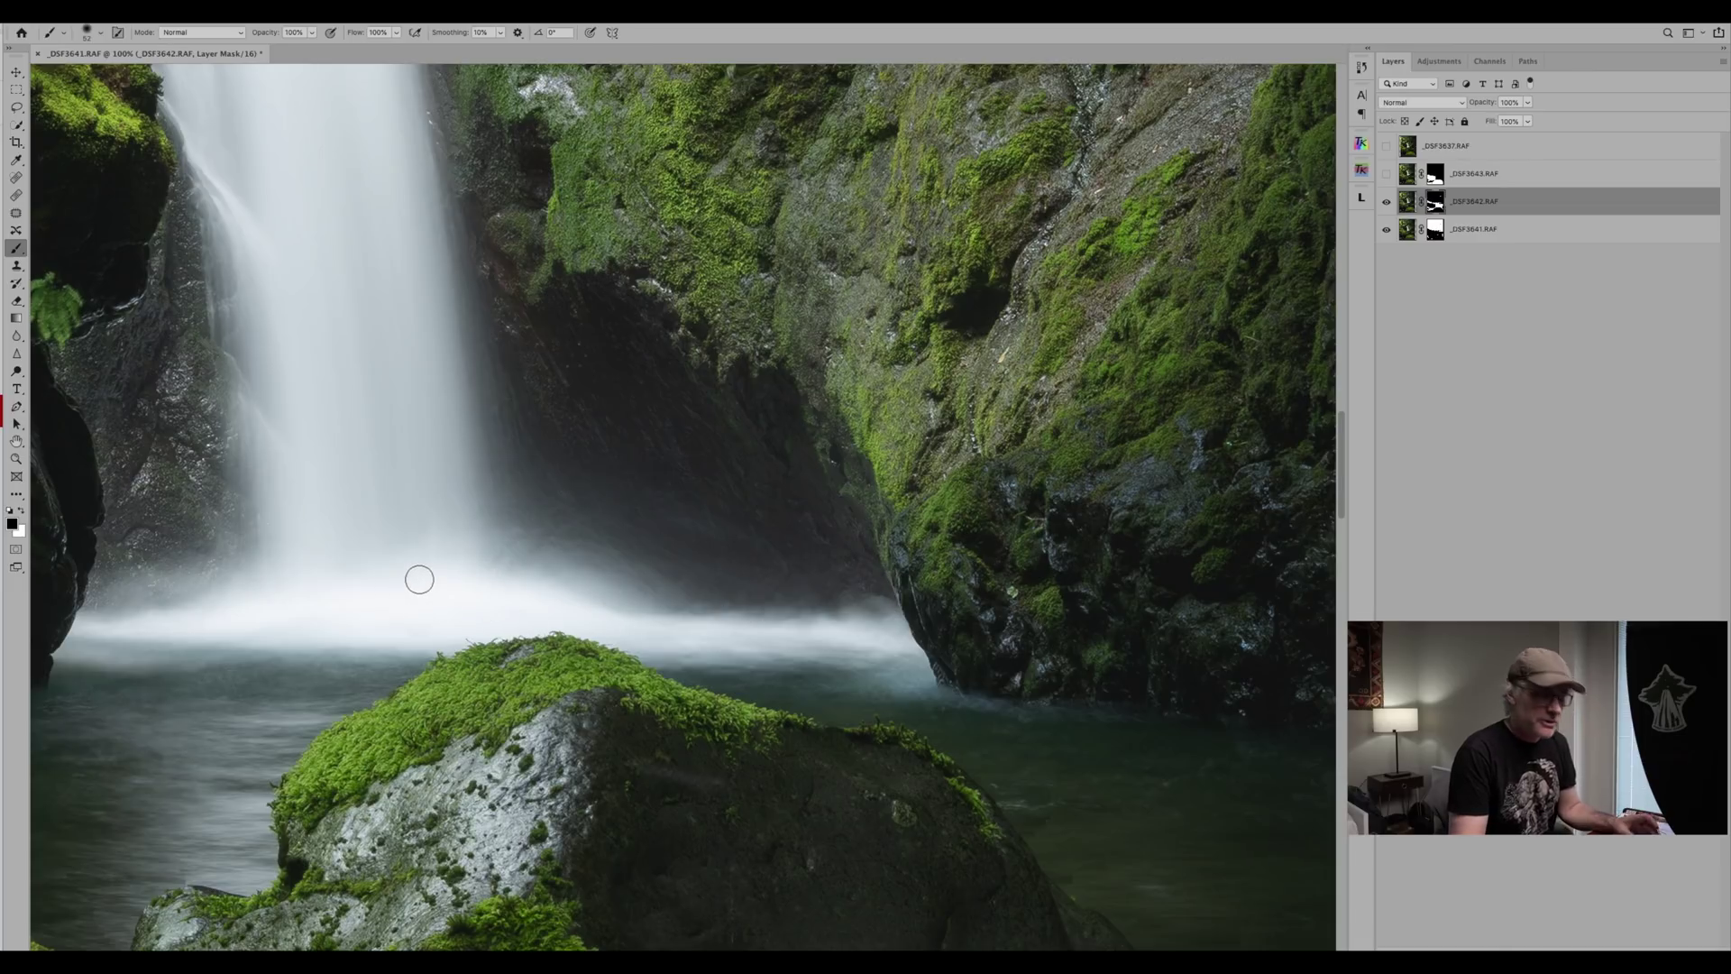
scroll(441, 572, "up", 10)
scroll(441, 572, "left", 6)
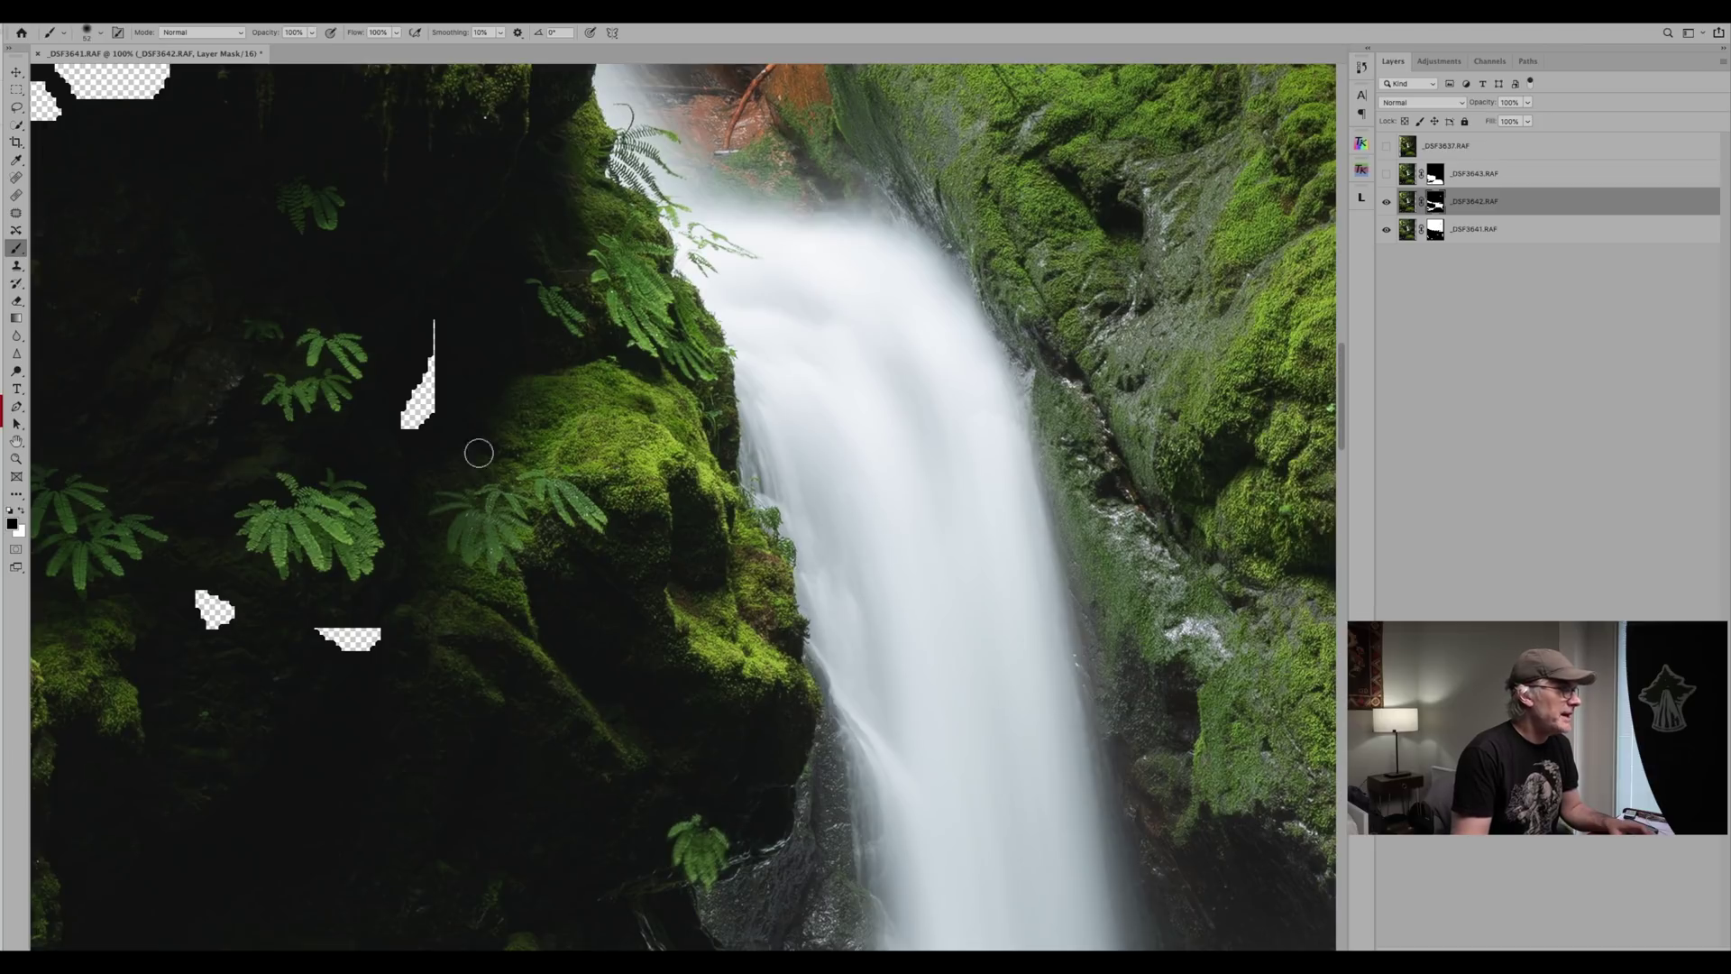
left_click_drag(1213, 279, 1117, 633)
left_click_drag(850, 509, 1179, 290)
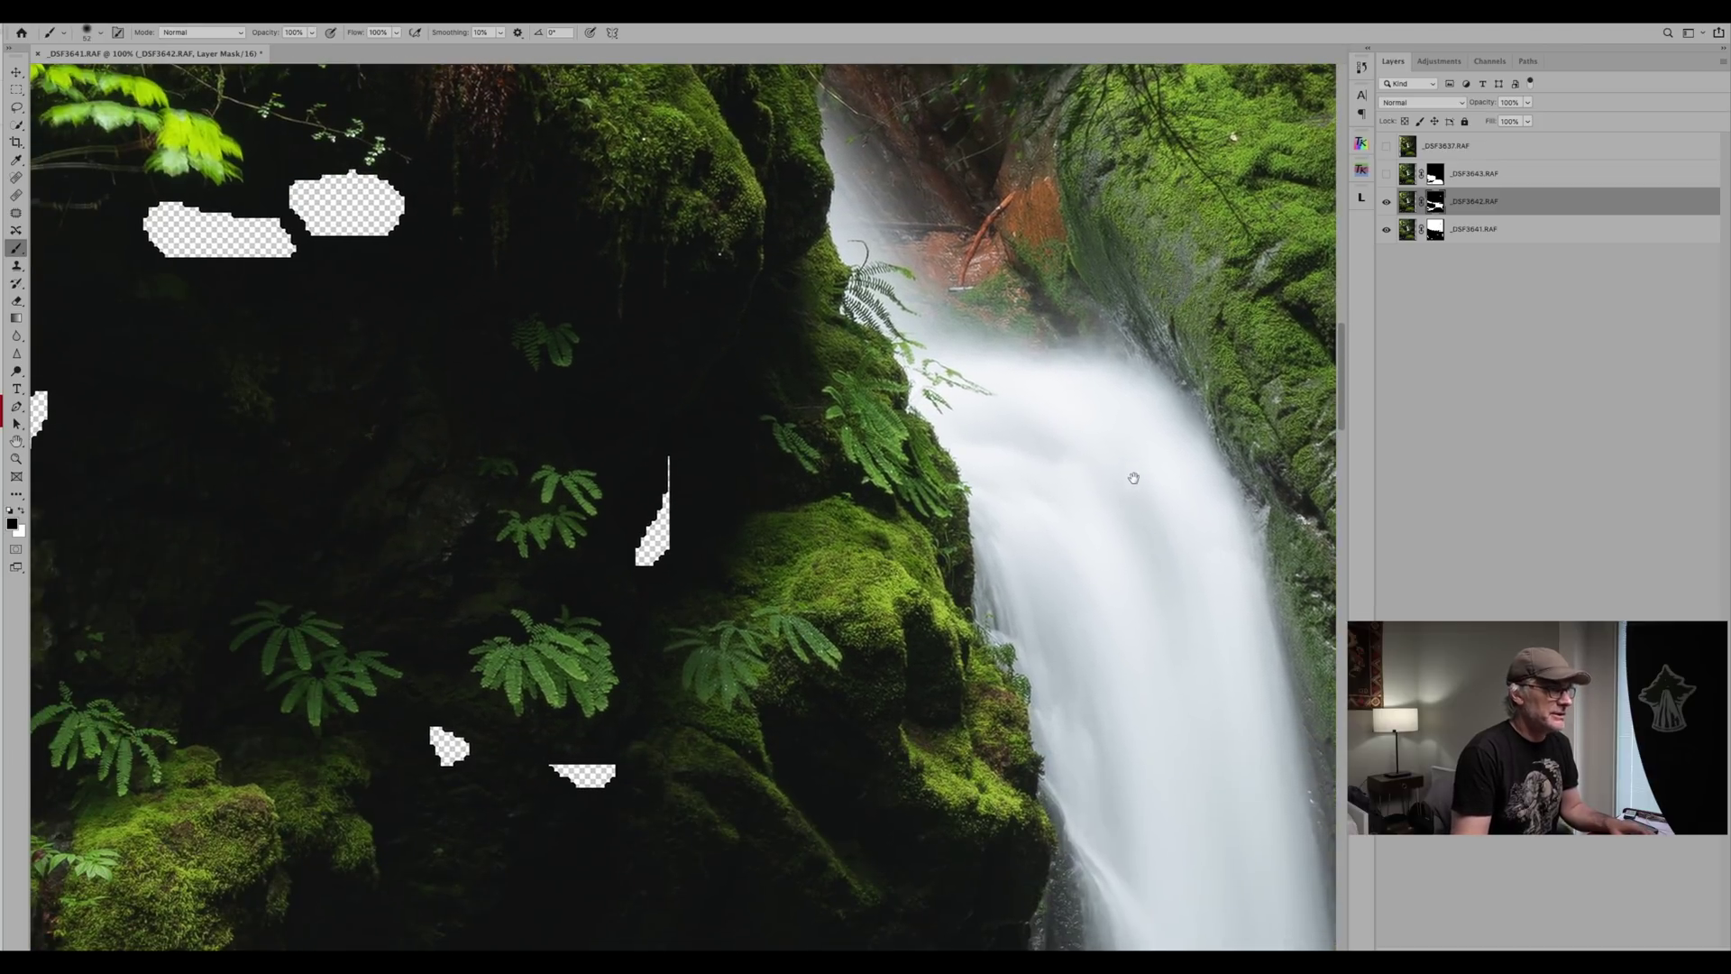
left_click_drag(1132, 475, 746, 204)
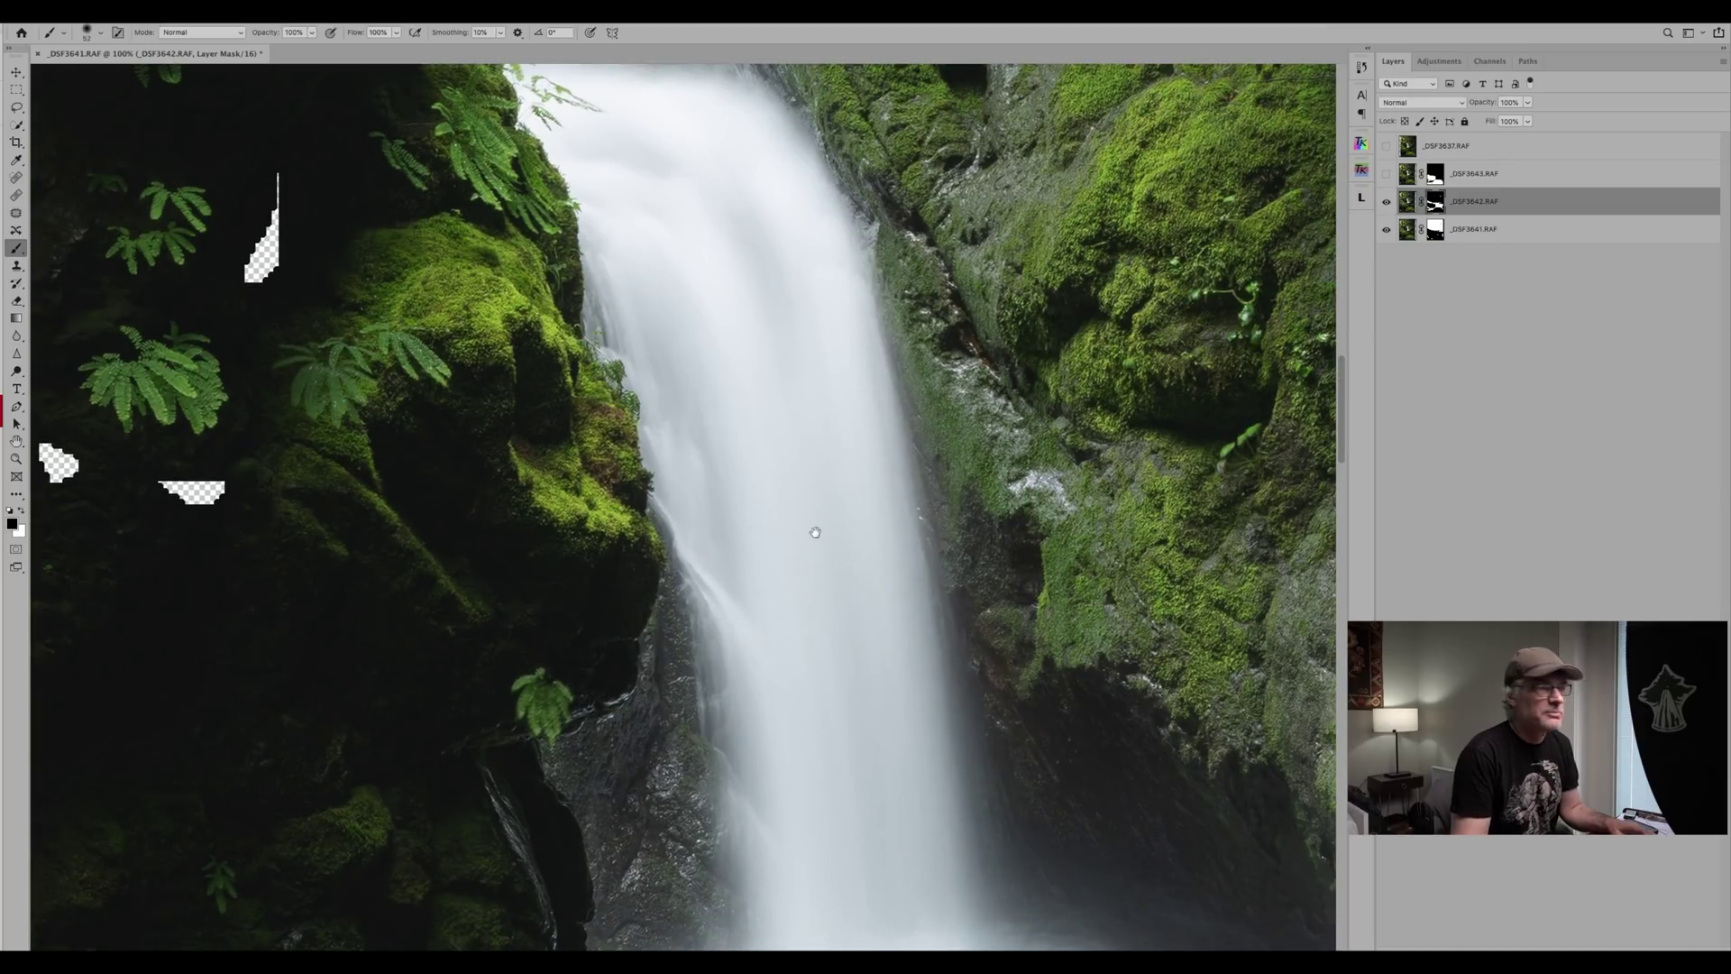
left_click_drag(826, 469, 1030, 557)
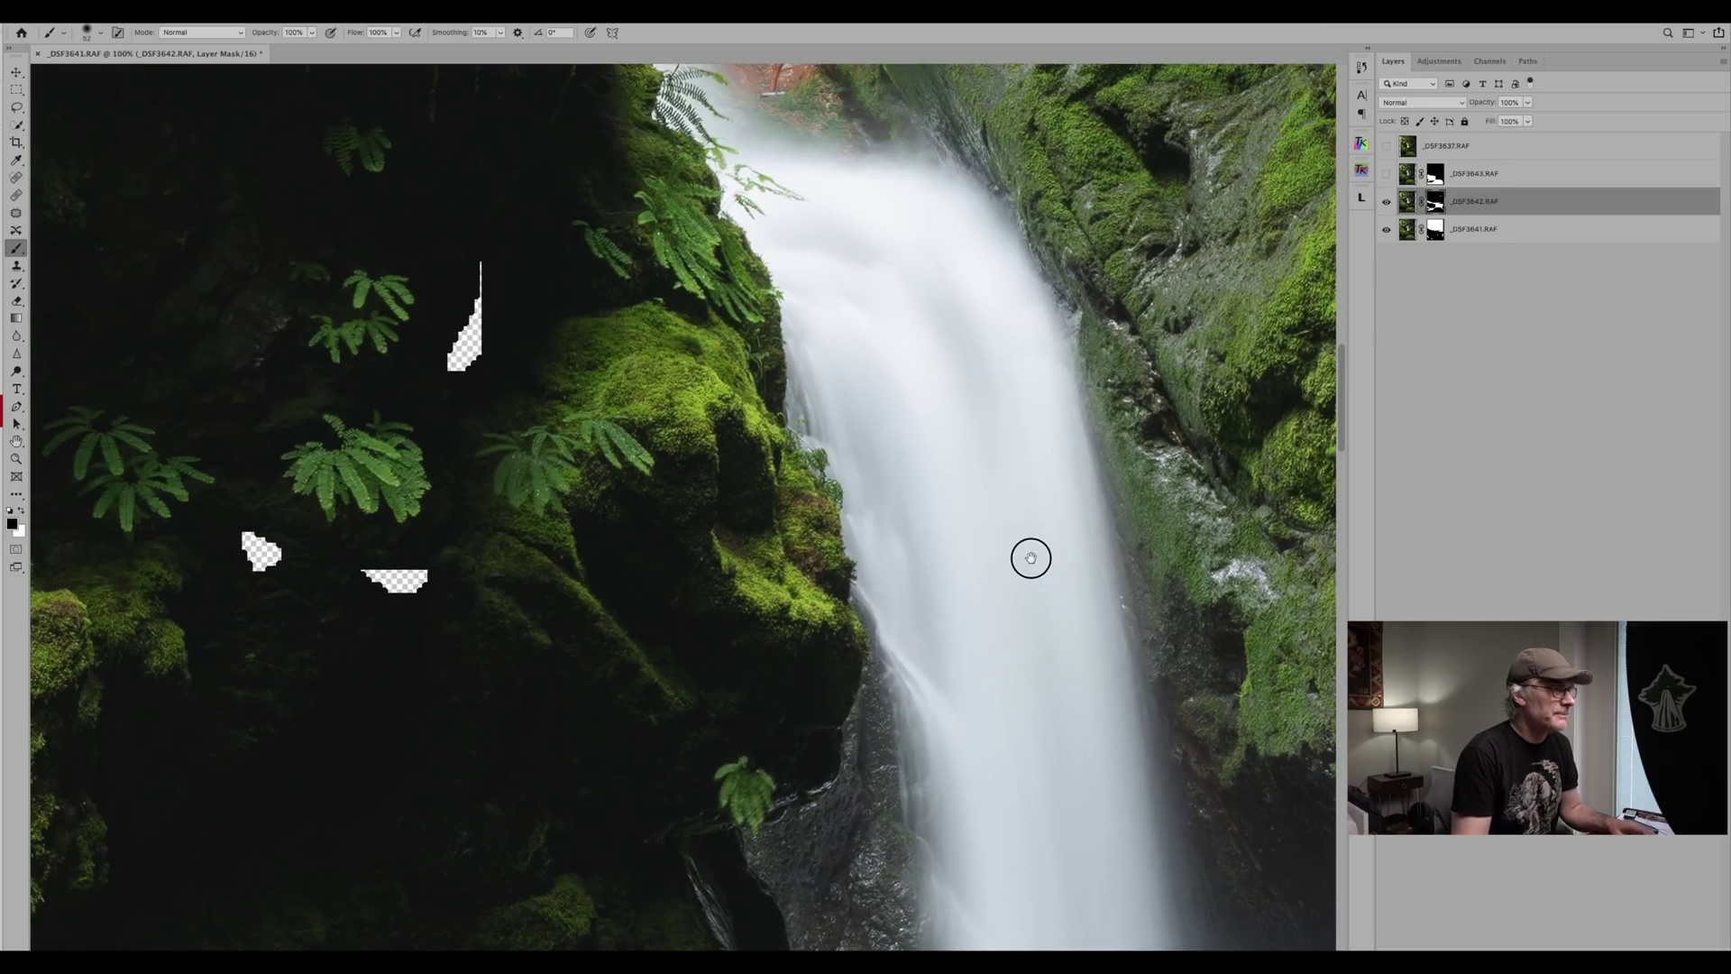
Show _DSF3643 again and pan from the pool to the upper falls with ferns.
left_click(1387, 174)
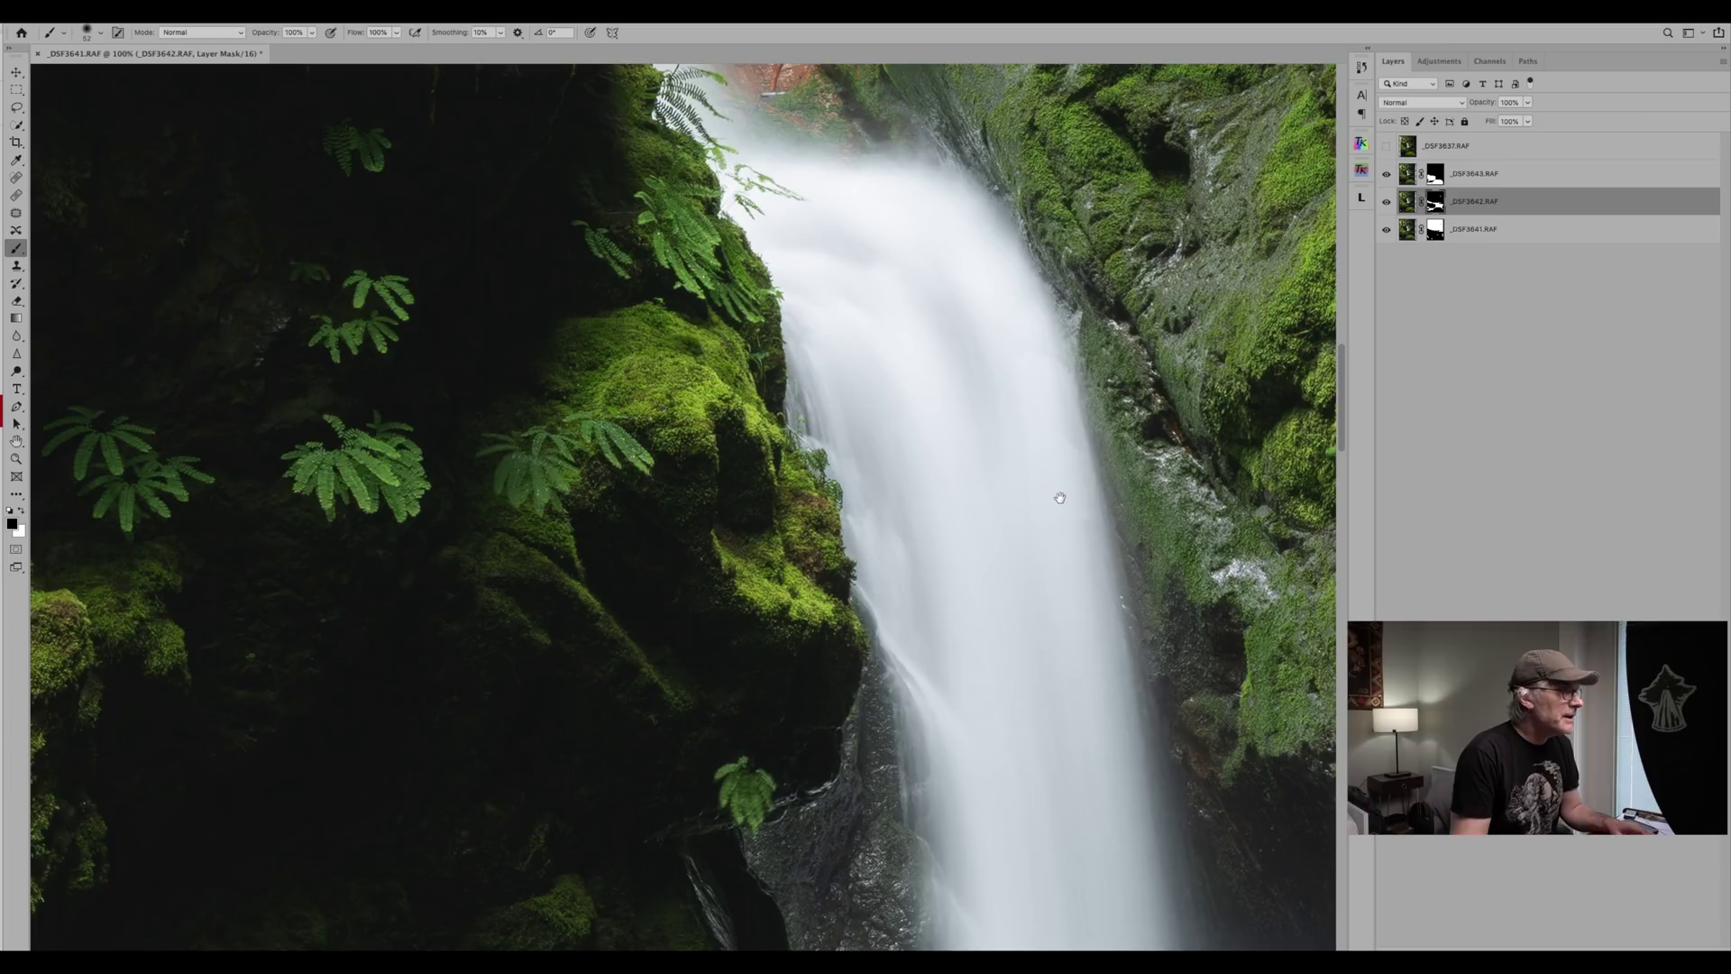
left_click_drag(1059, 498, 965, 241)
left_click_drag(1124, 521, 726, 452)
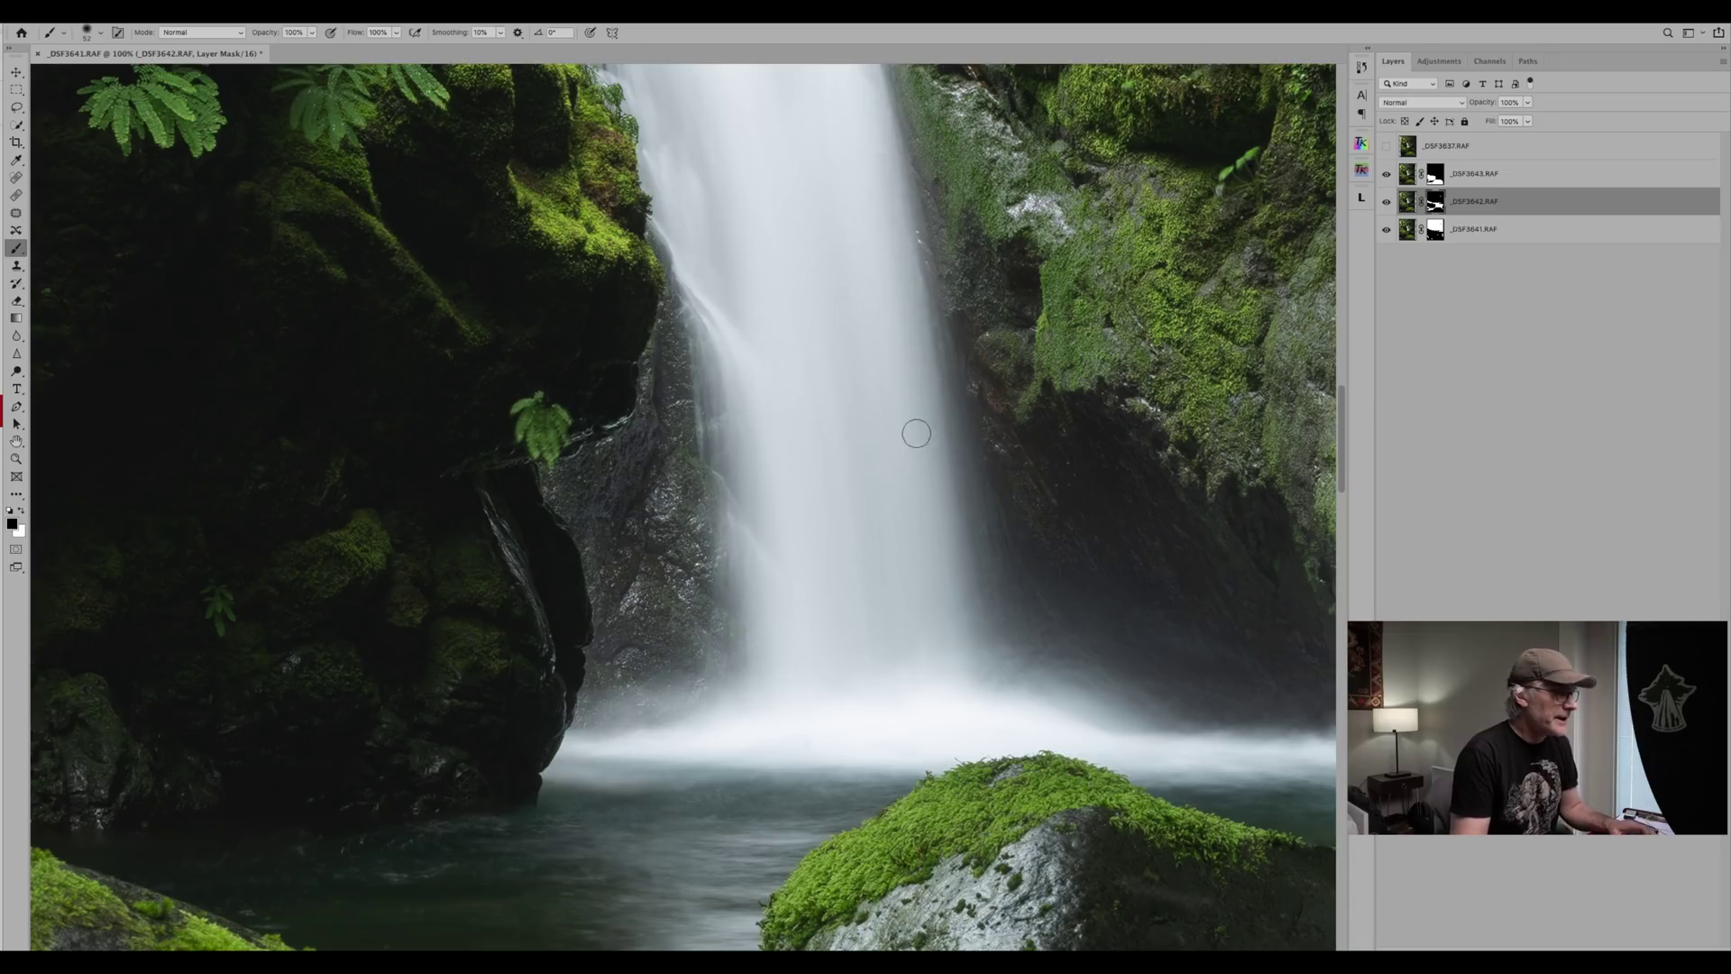
left_click_drag(779, 324, 1045, 700)
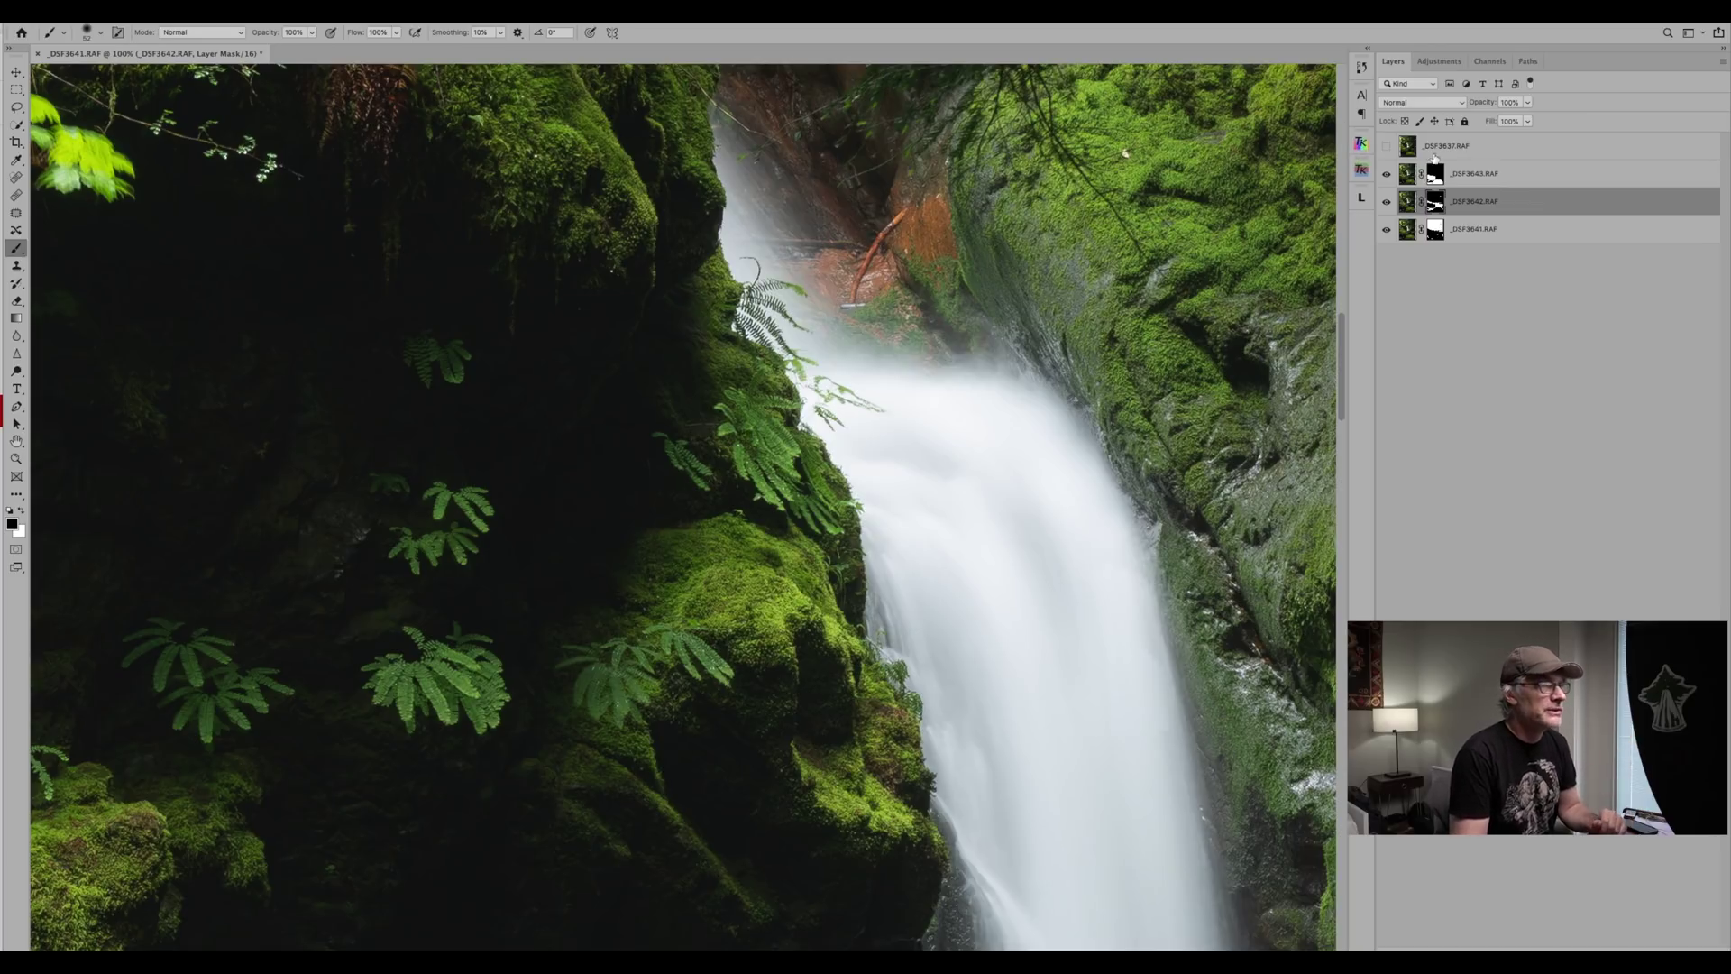
Show the top _DSF3637 layer and toggle it off and on to compare its splashy waterfall.
left_click(1387, 147)
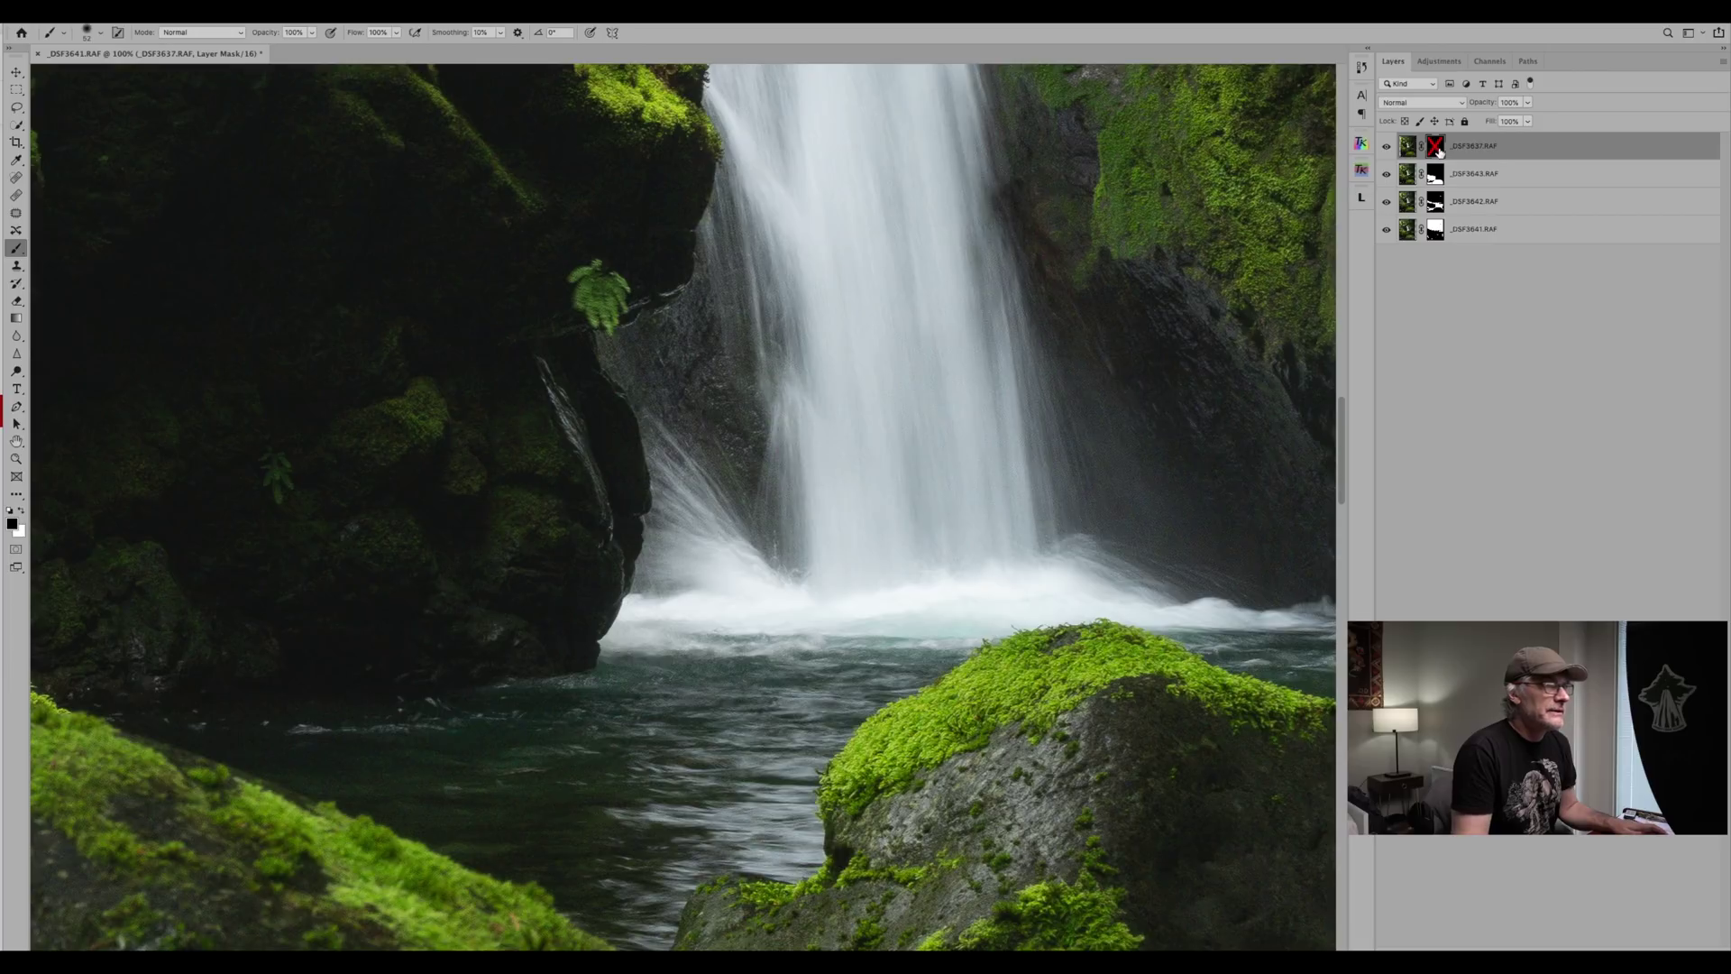
left_click(1386, 148)
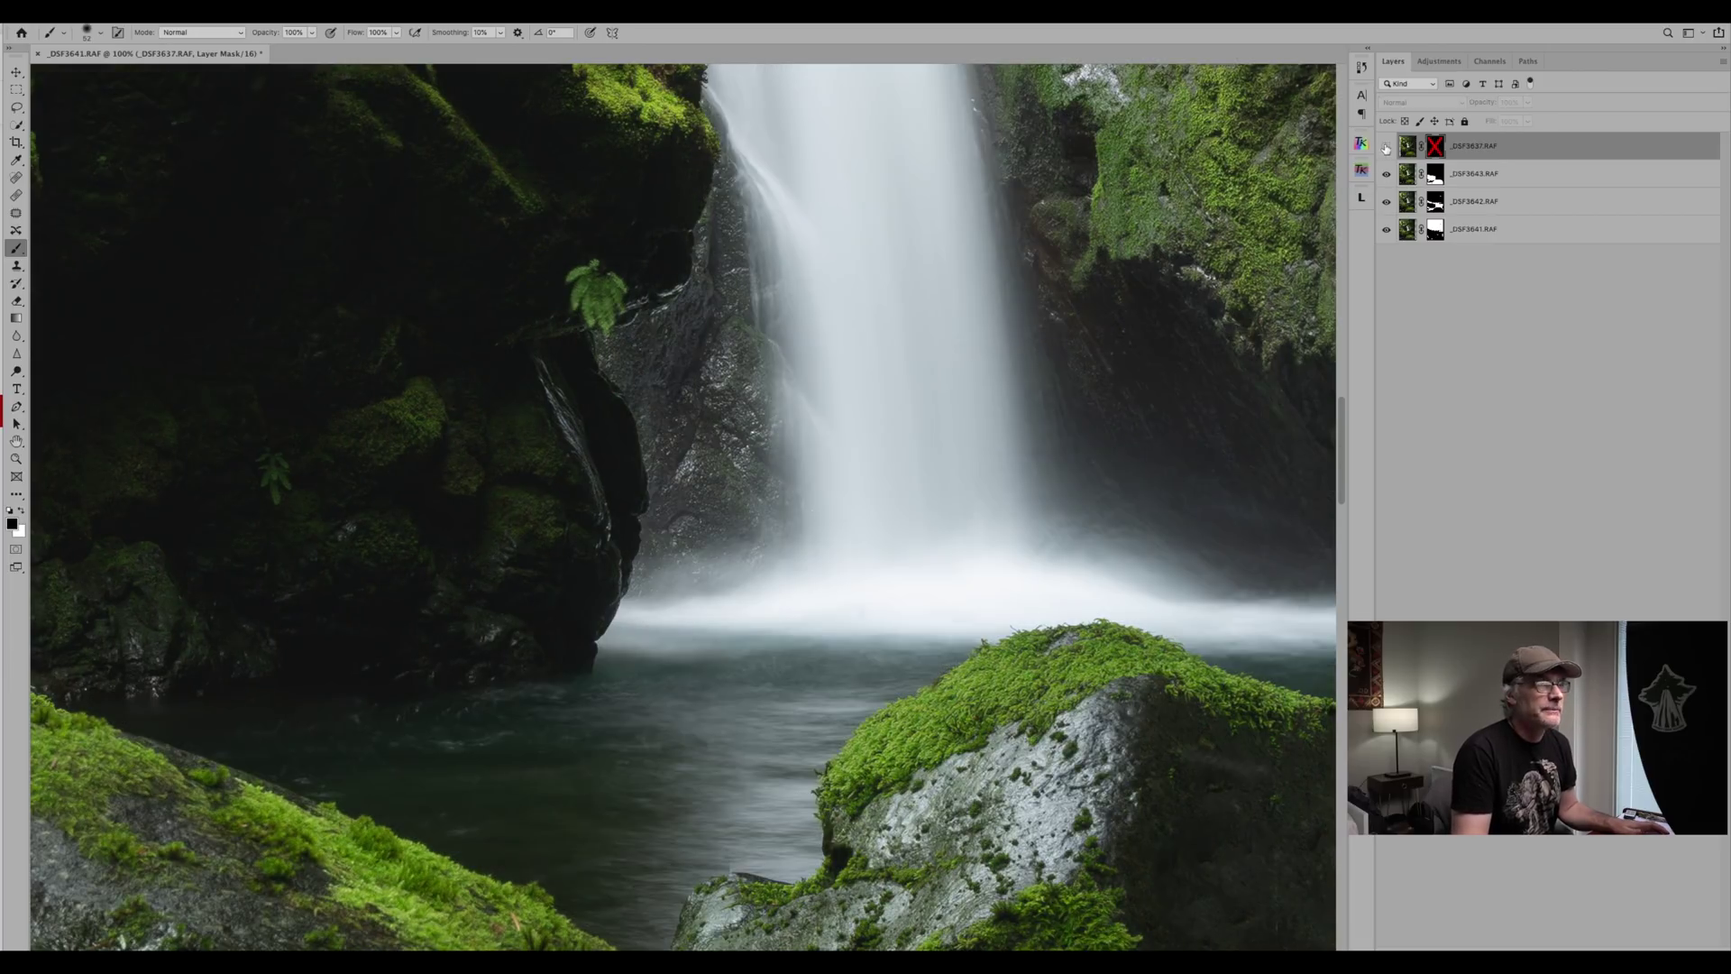
left_click(1387, 148)
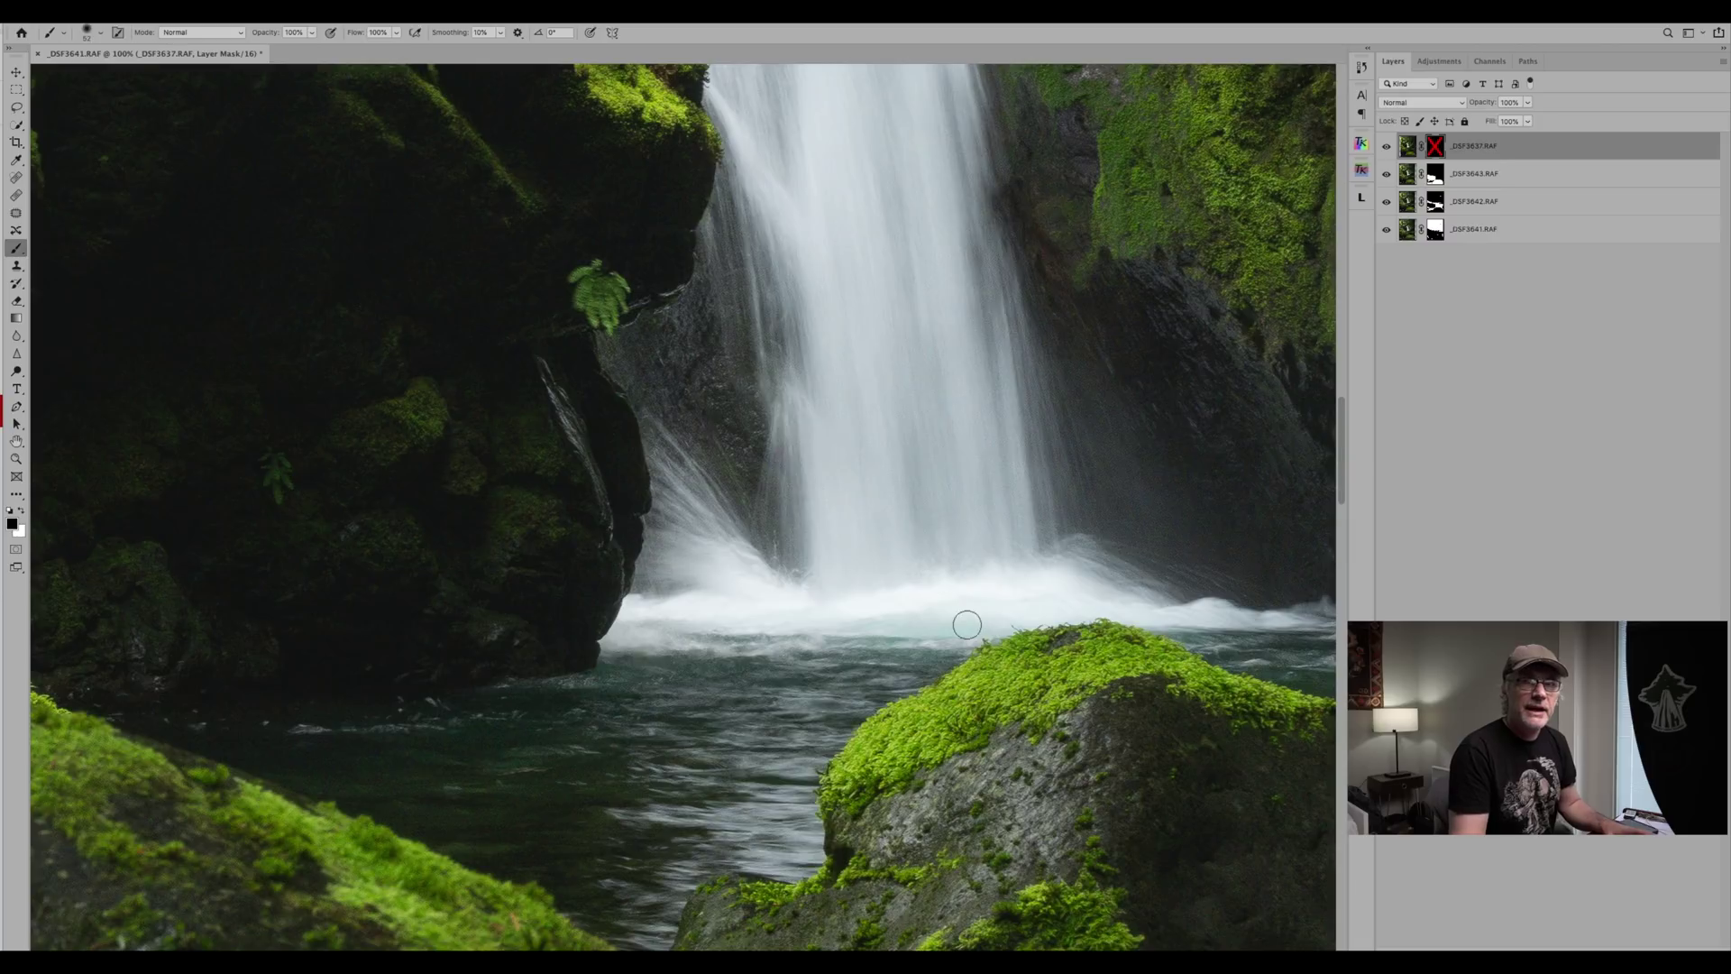
Pan over the mossy rock and waterfall, then re-enable the _DSF3637 layer mask.
left_click_drag(669, 741, 830, 301)
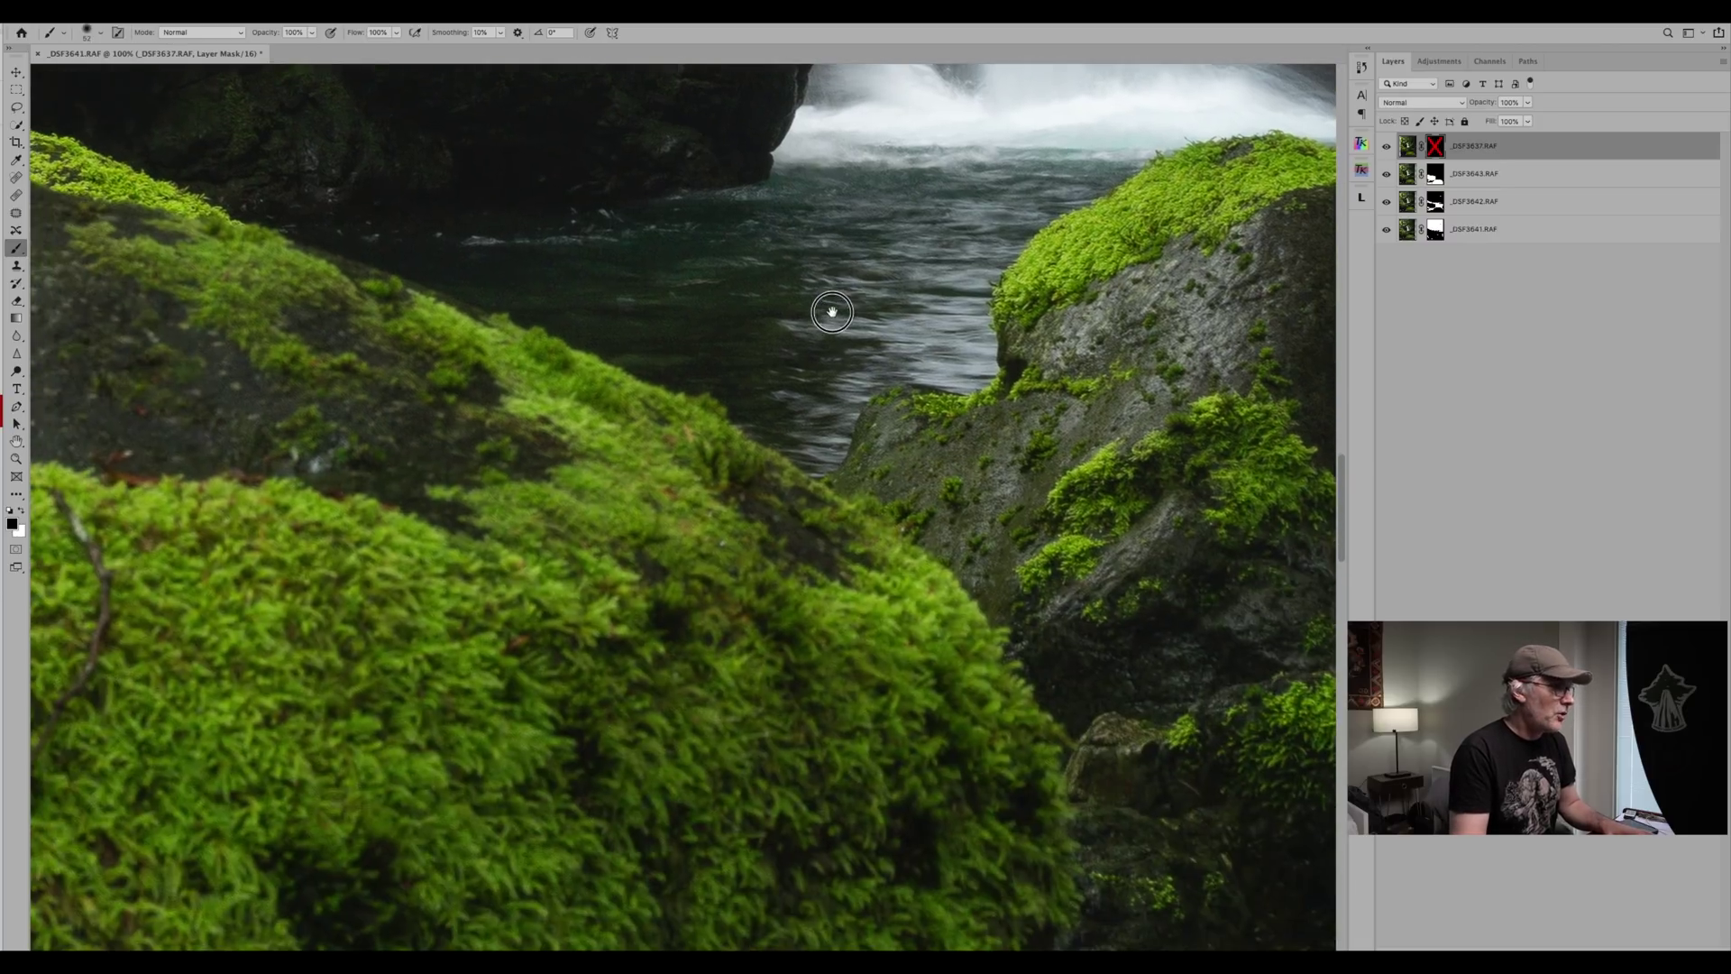
left_click_drag(912, 793, 858, 414)
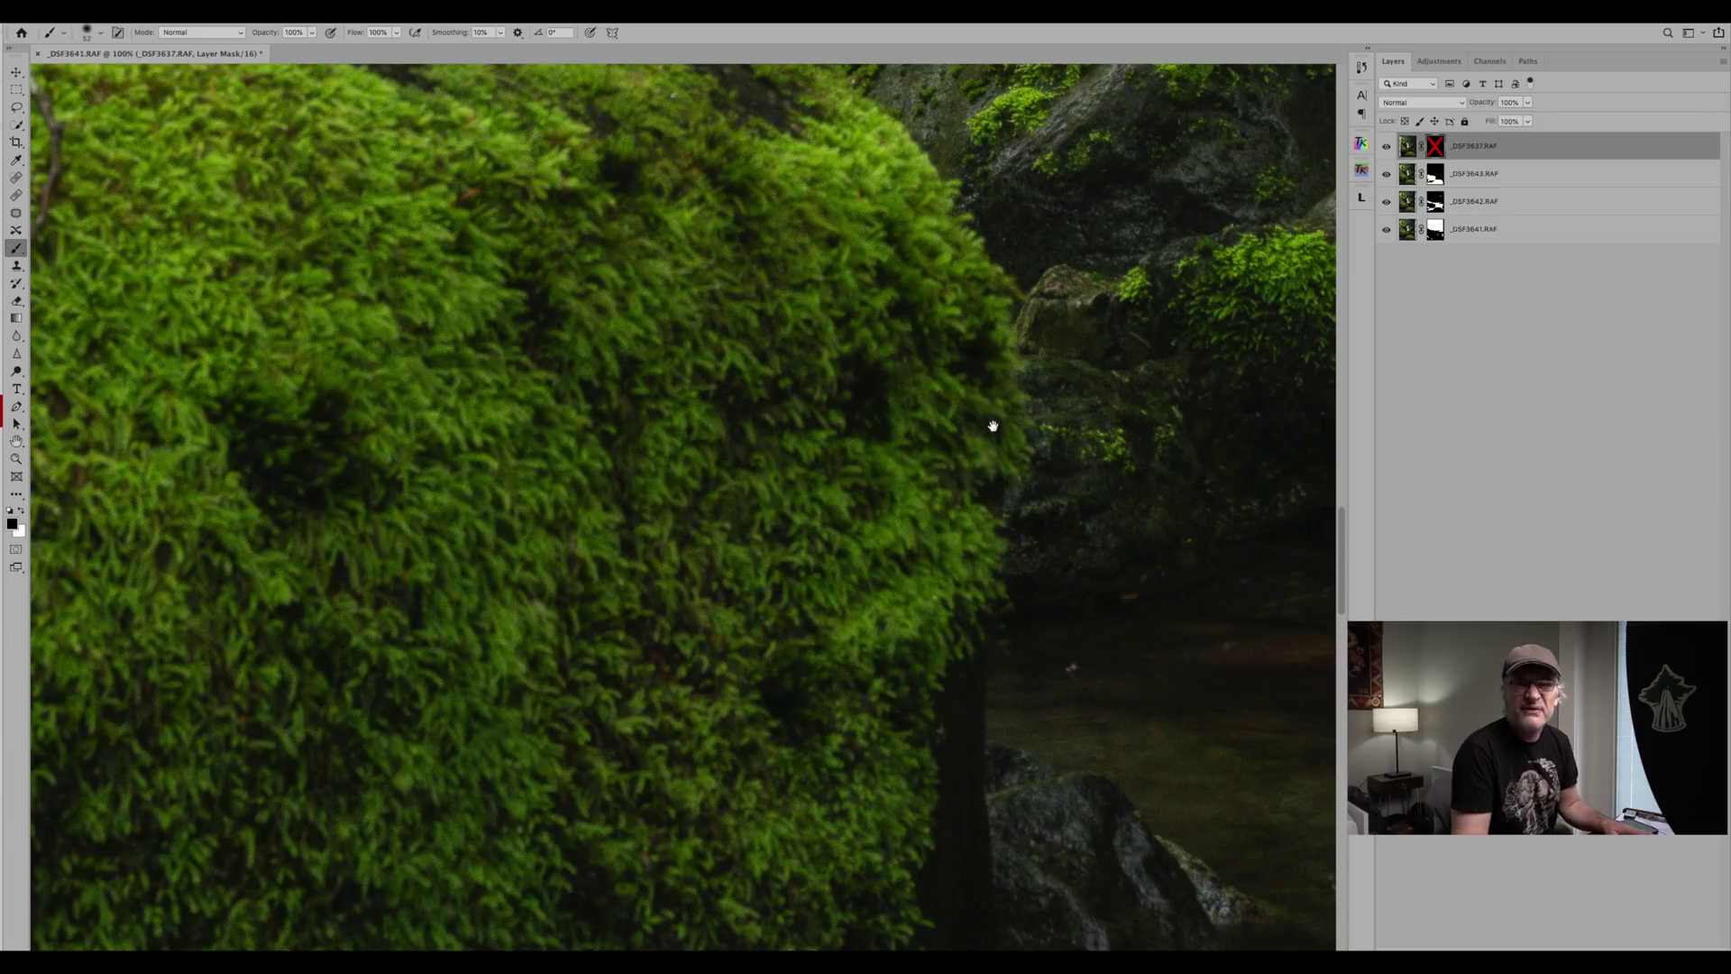
left_click_drag(987, 289, 773, 742)
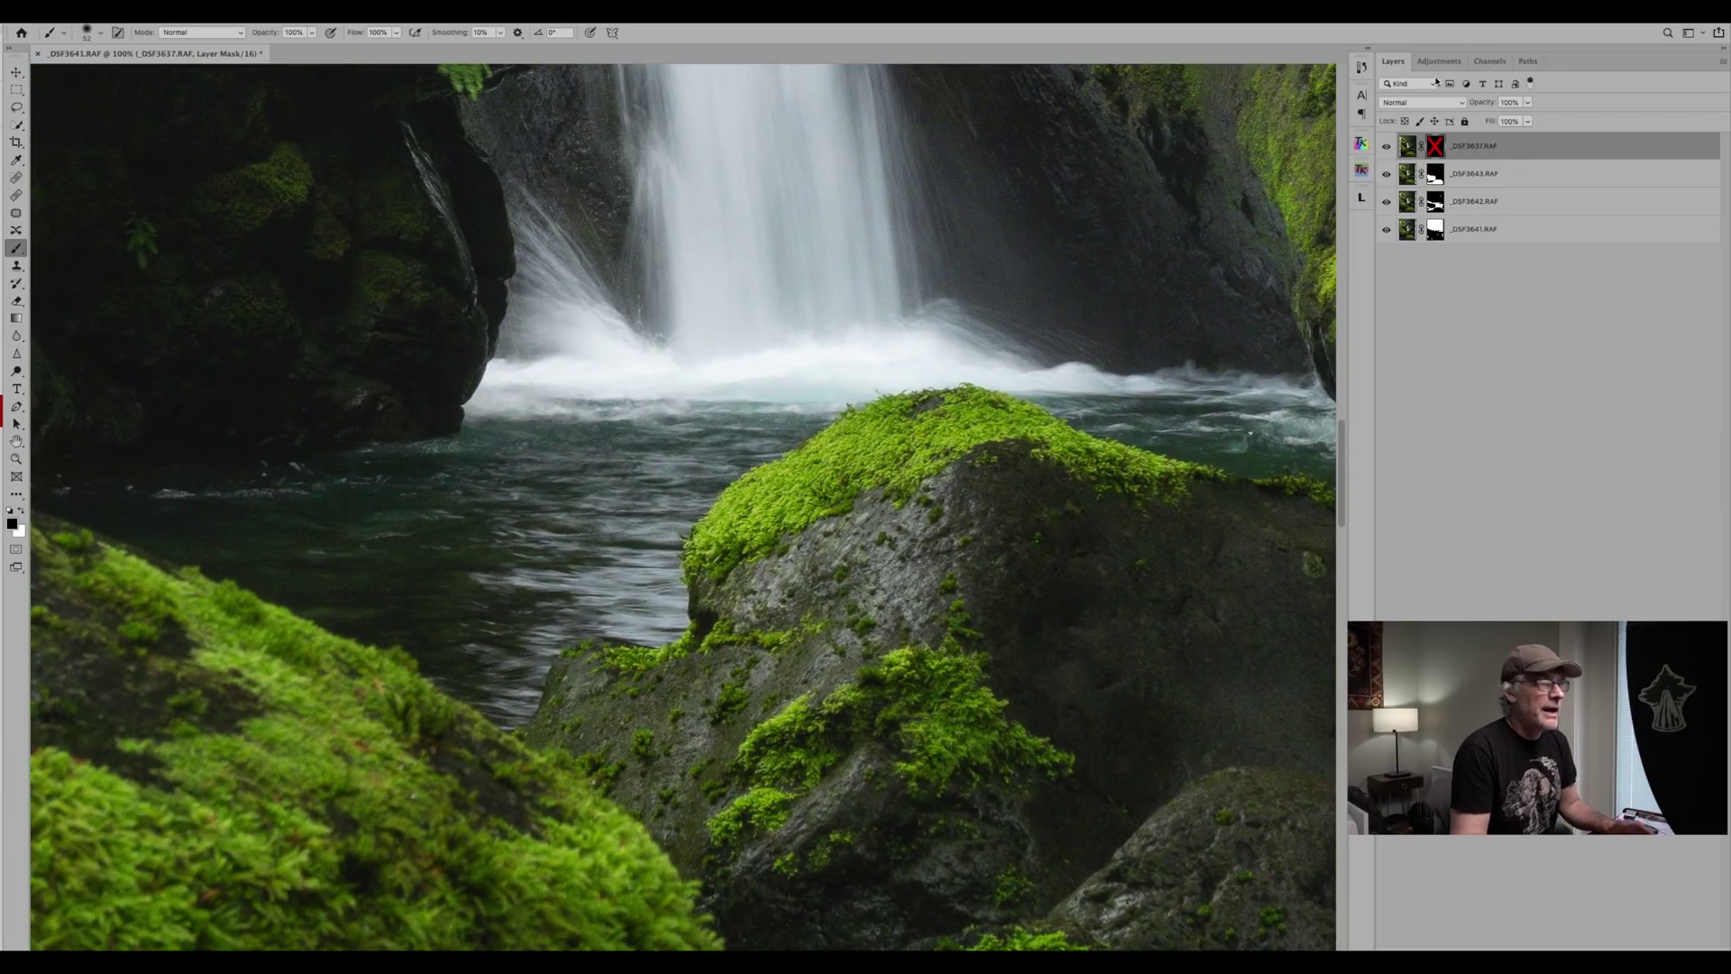
left_click(1435, 149, "shift")
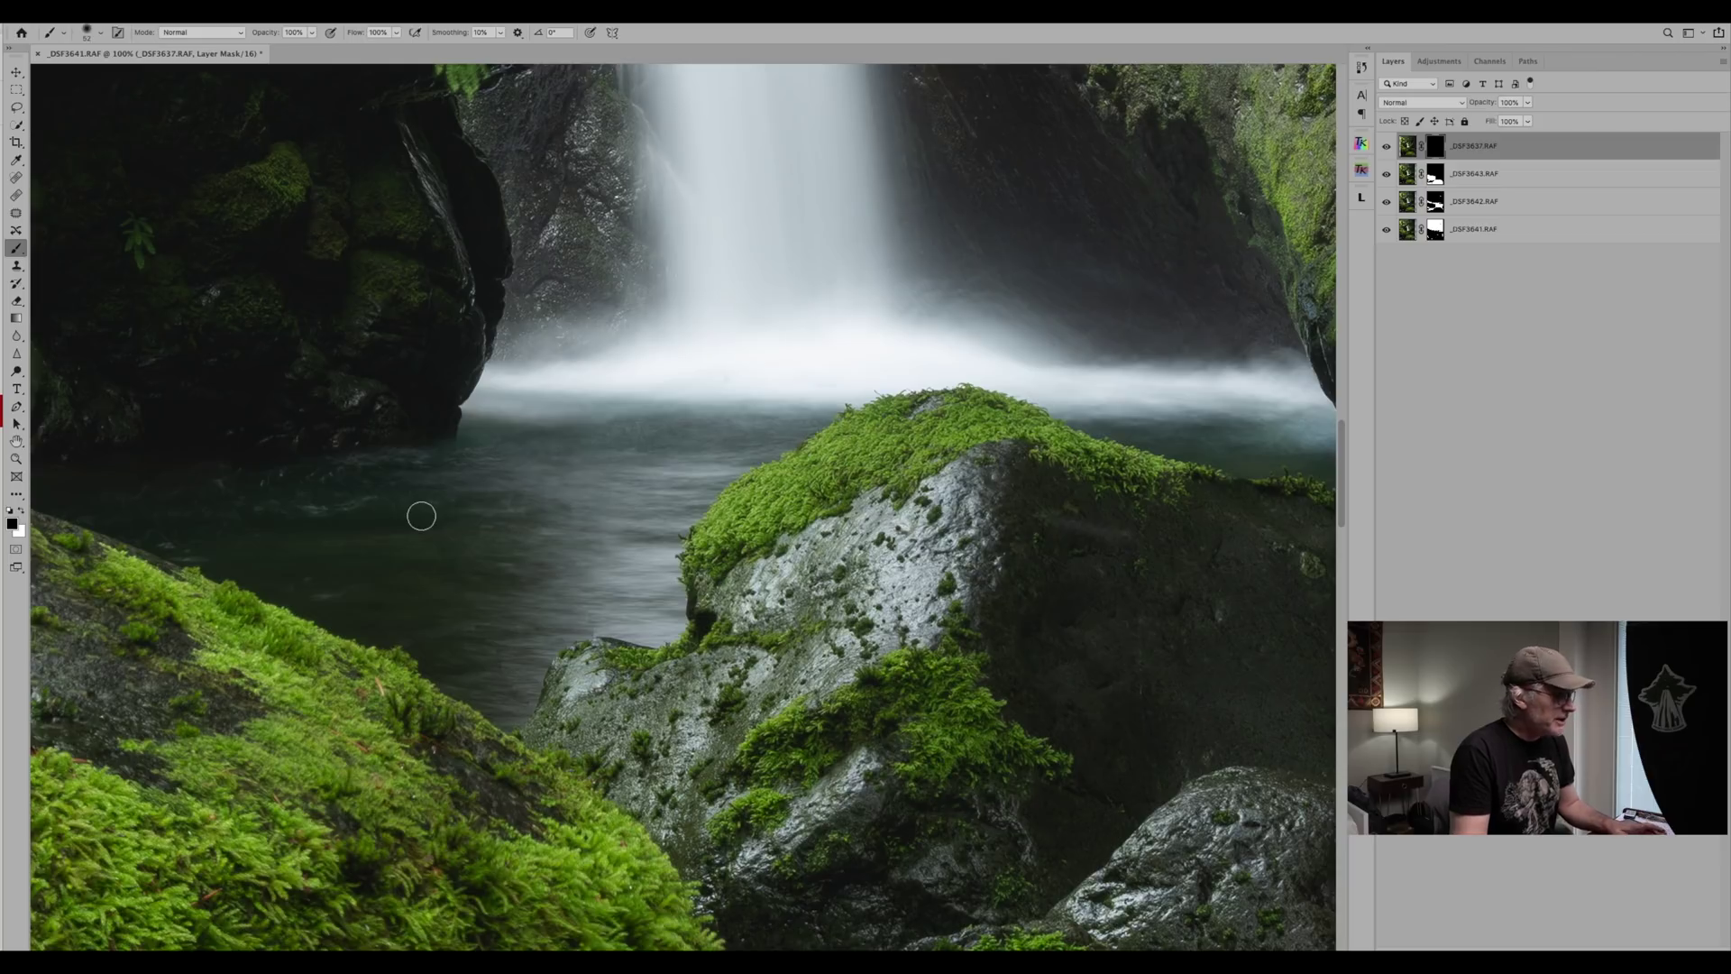
Set the brush to paint white at about 22% opacity and roughly double its size.
key("x")
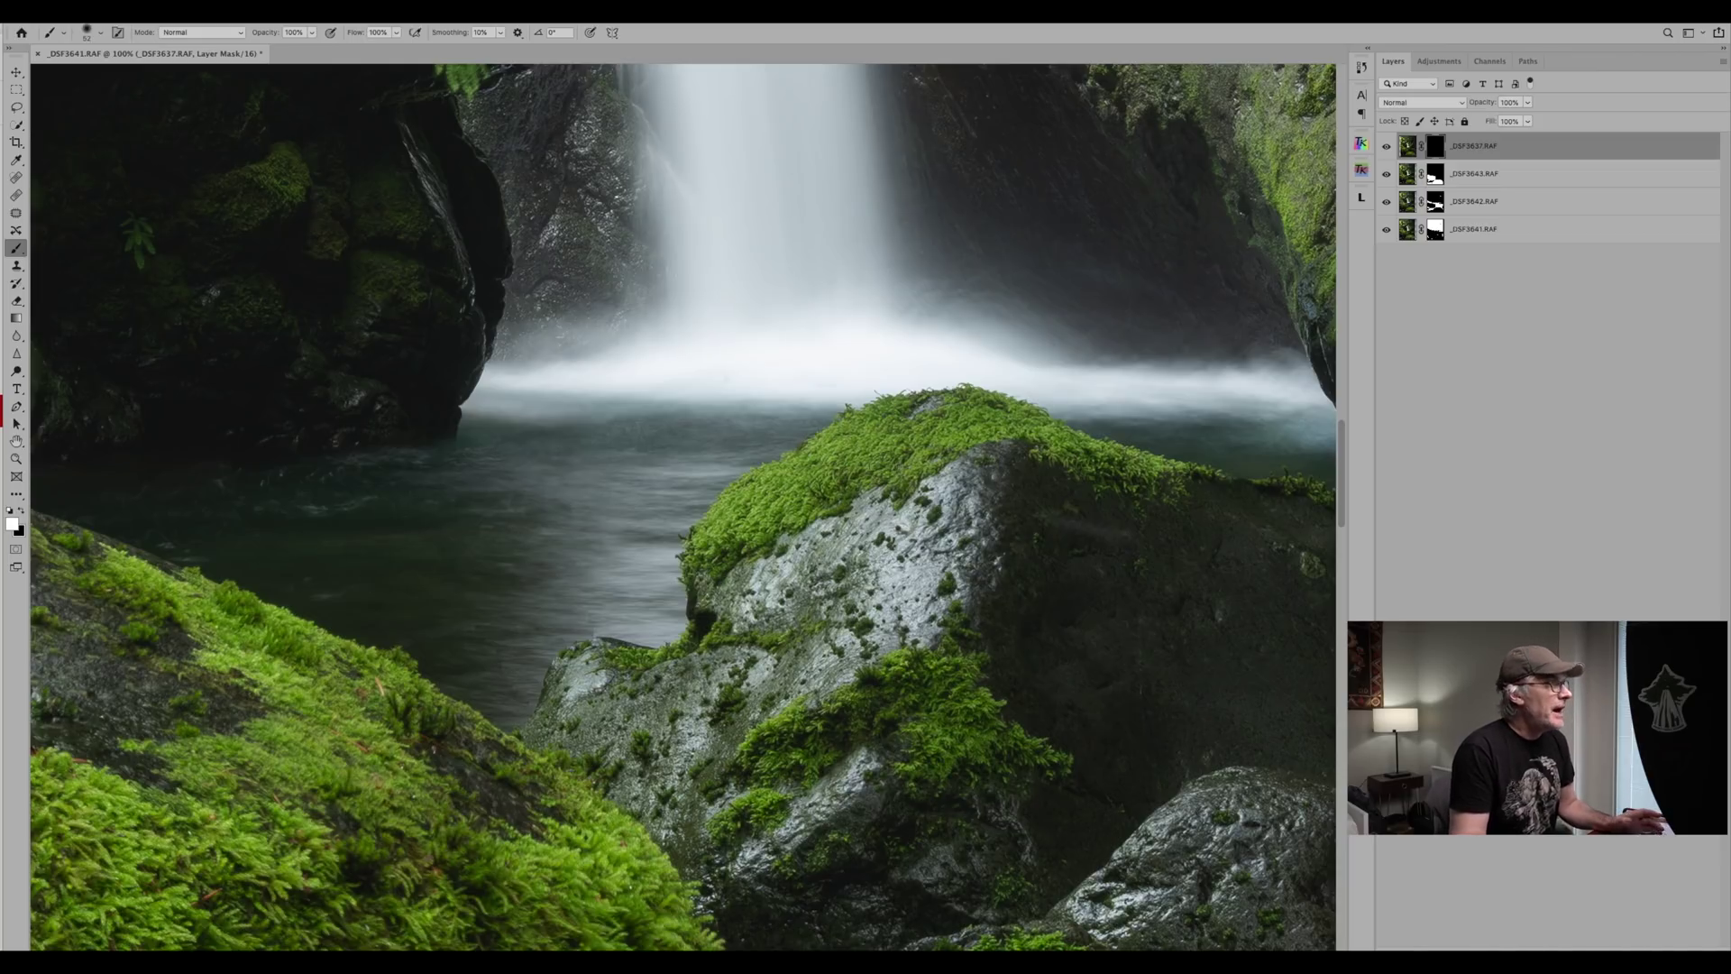
left_click(312, 34)
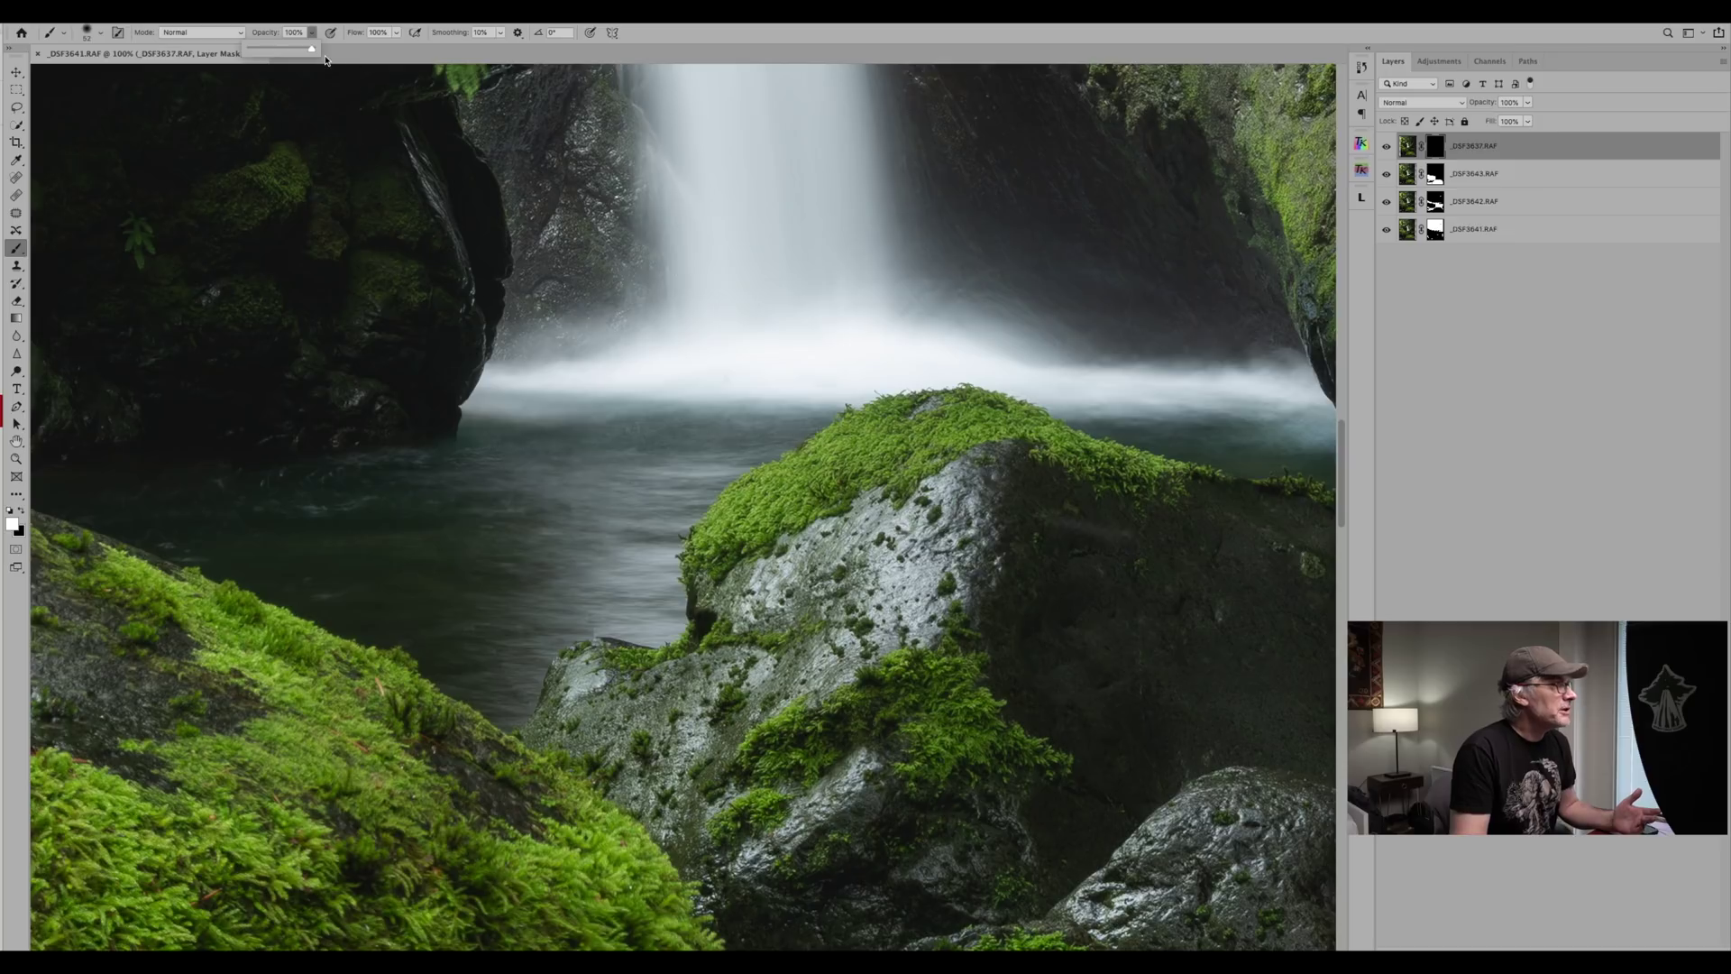
left_click_drag(314, 51, 264, 63)
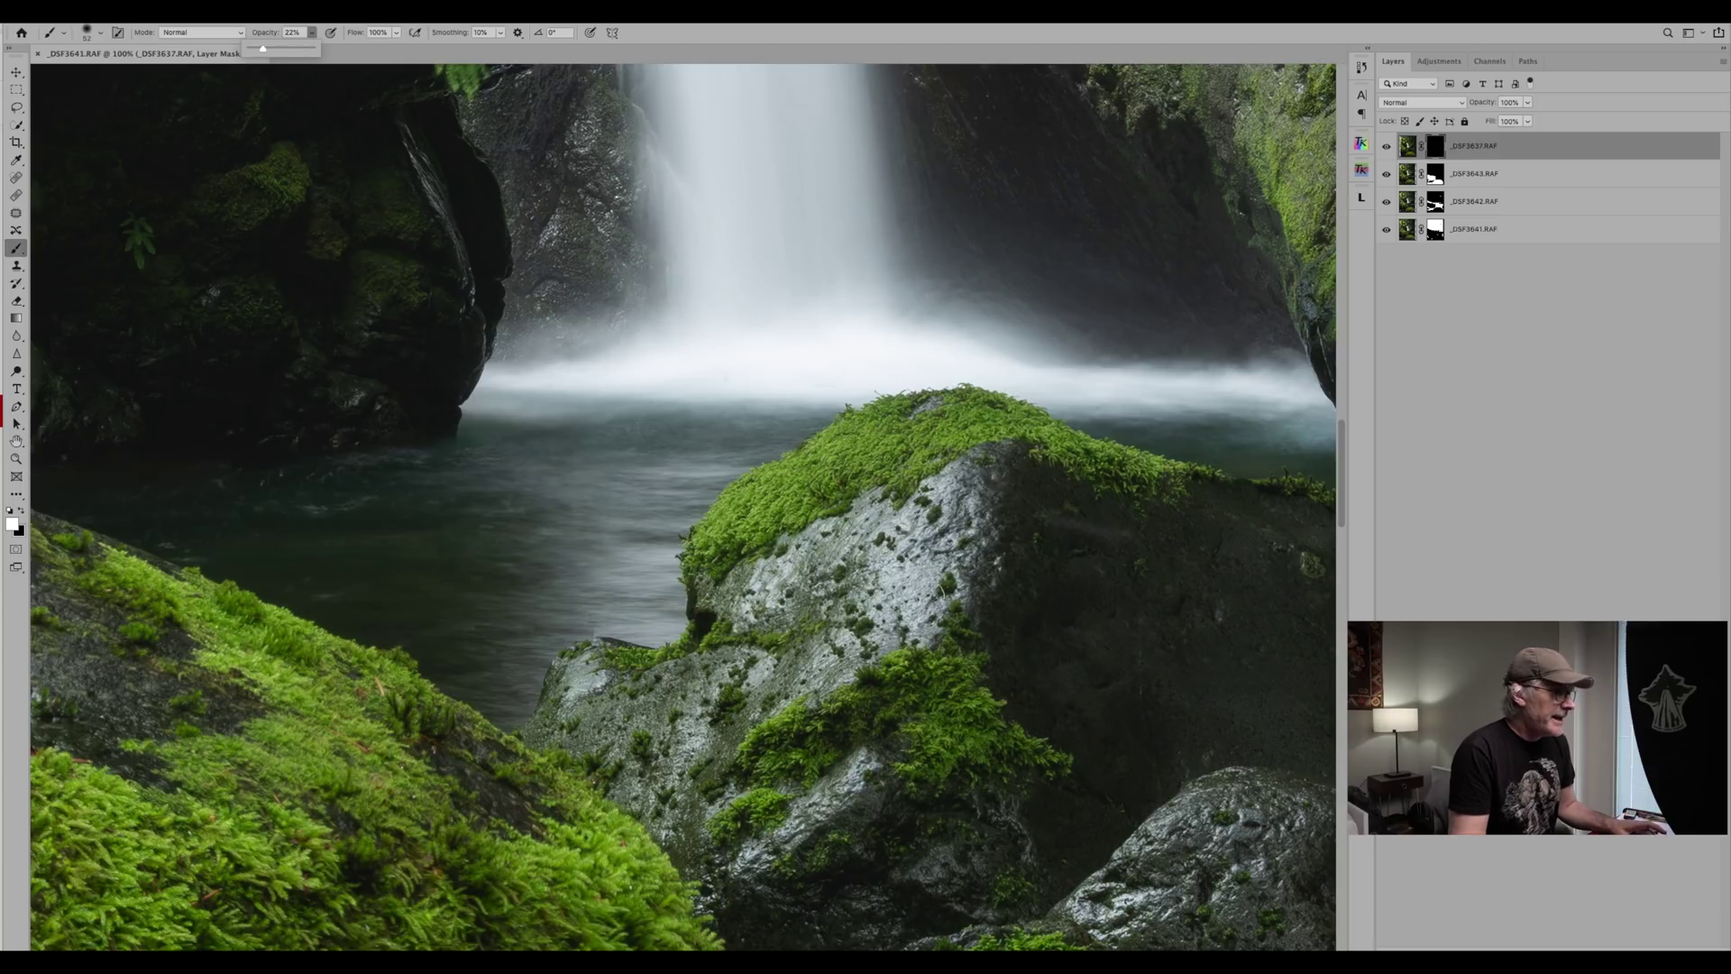
mouse_move(906, 591)
left_mouse_down()
mouse_move(750, 625)
mouse_move(801, 567)
mouse_move(942, 468)
mouse_move(982, 461)
mouse_move(864, 680)
mouse_move(768, 741)
mouse_move(626, 716)
mouse_move(605, 692)
mouse_move(567, 724)
mouse_move(584, 680)
mouse_move(728, 844)
mouse_move(847, 791)
mouse_move(775, 837)
mouse_move(732, 834)
mouse_move(676, 740)
mouse_move(624, 731)
mouse_move(728, 663)
mouse_move(790, 524)
mouse_move(795, 538)
mouse_move(912, 470)
mouse_move(867, 480)
mouse_move(937, 499)
mouse_move(957, 543)
mouse_move(936, 584)
mouse_move(802, 681)
left_mouse_up()
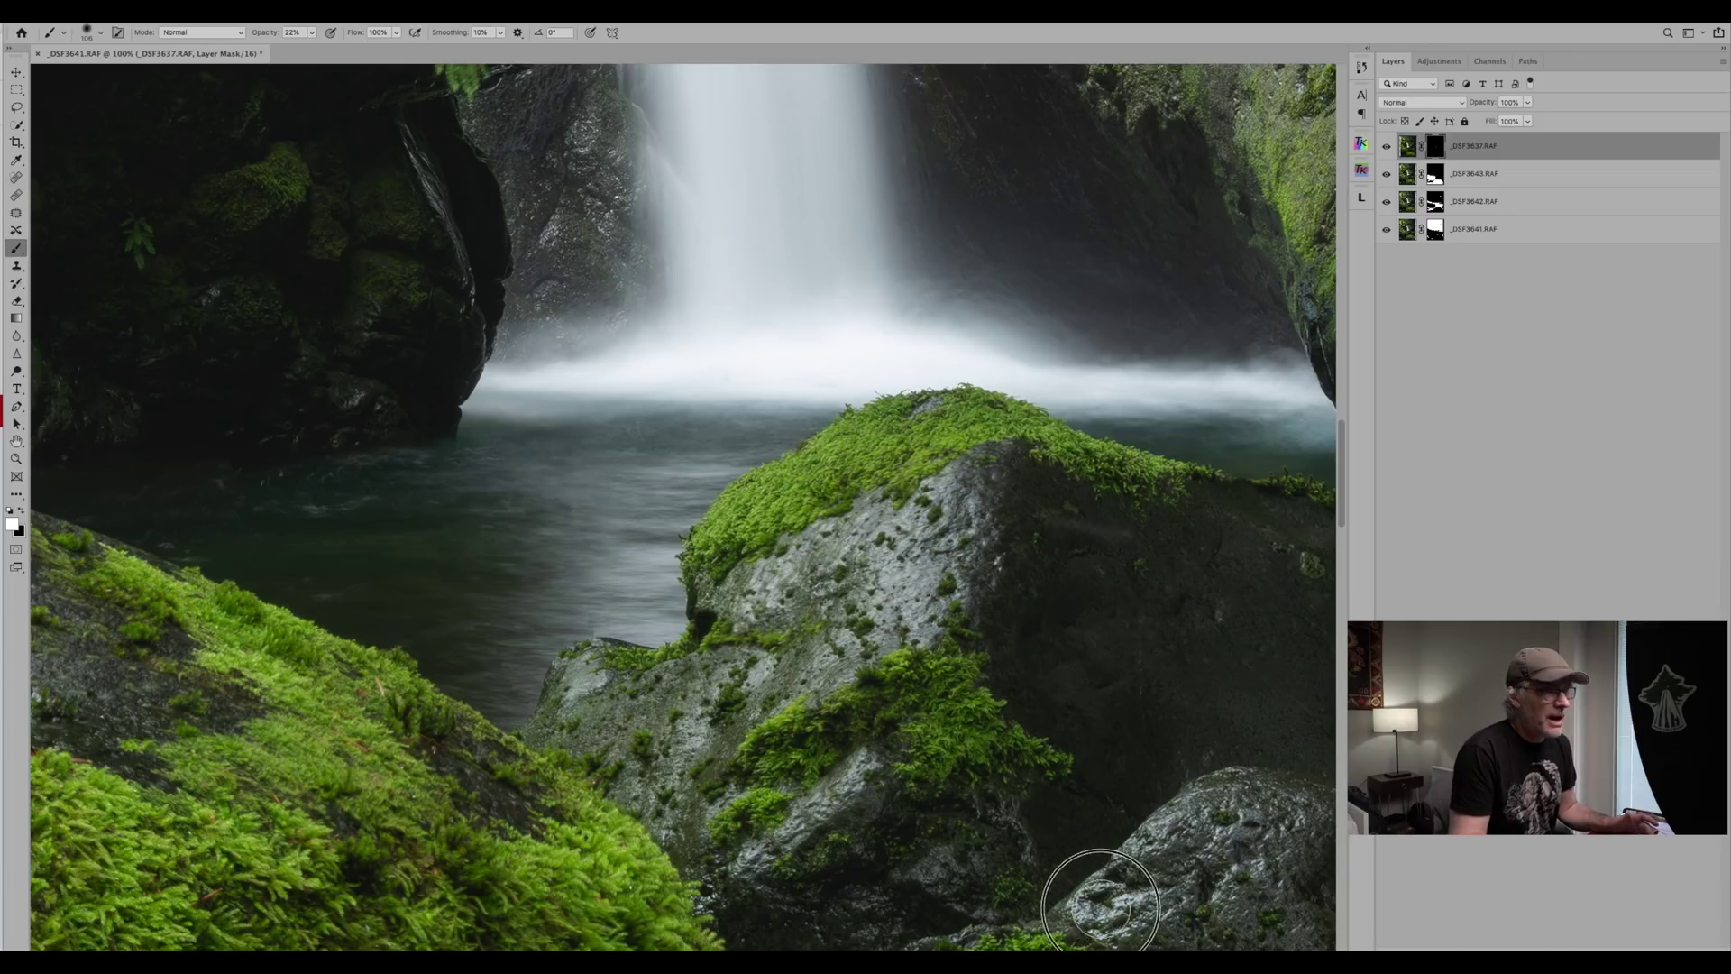